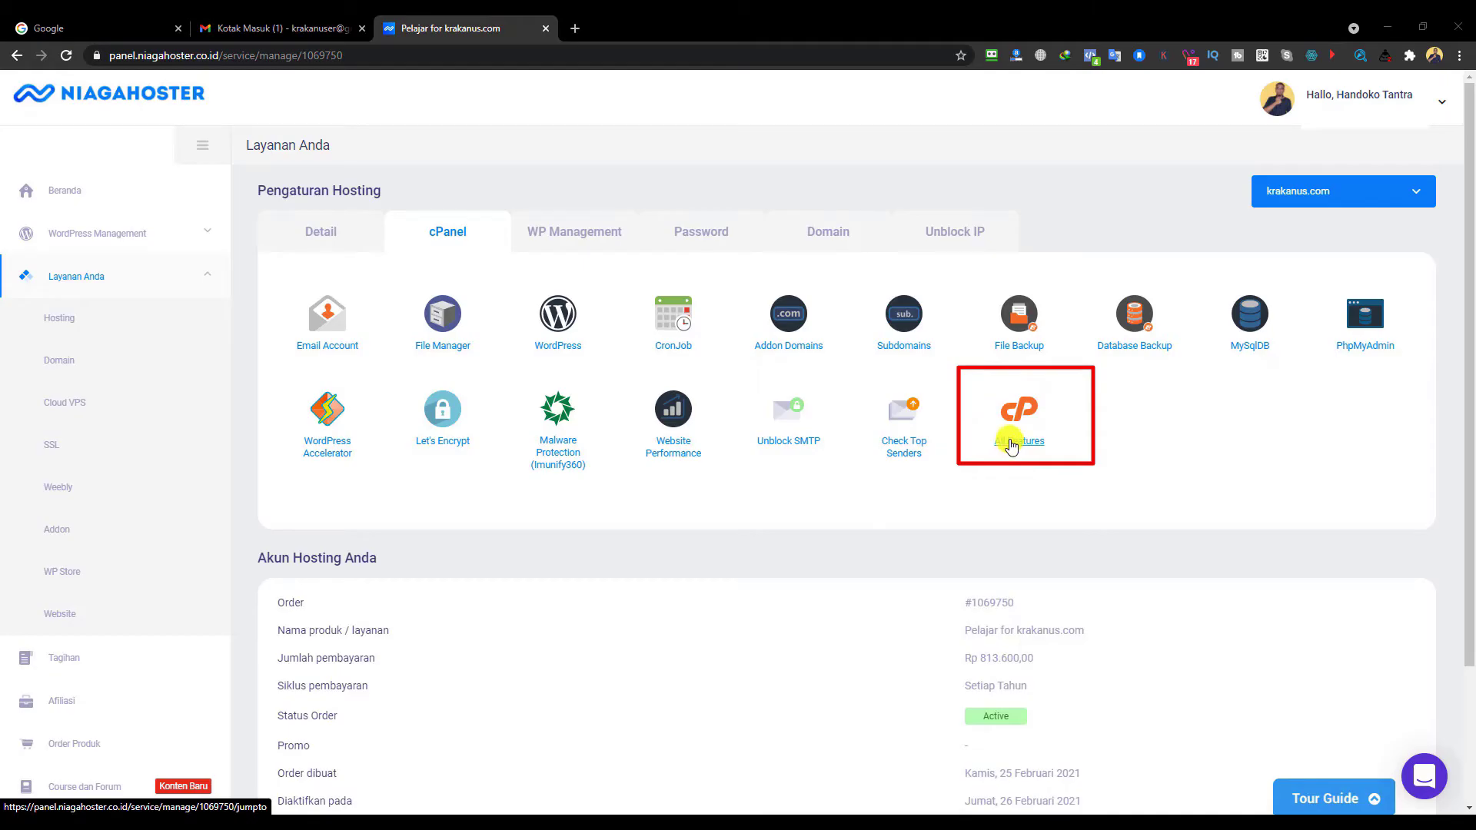
# - Open the krakanus.com All Features cPanel list in a new browser tab and switch to it
pyautogui.rightClick(1010, 441)
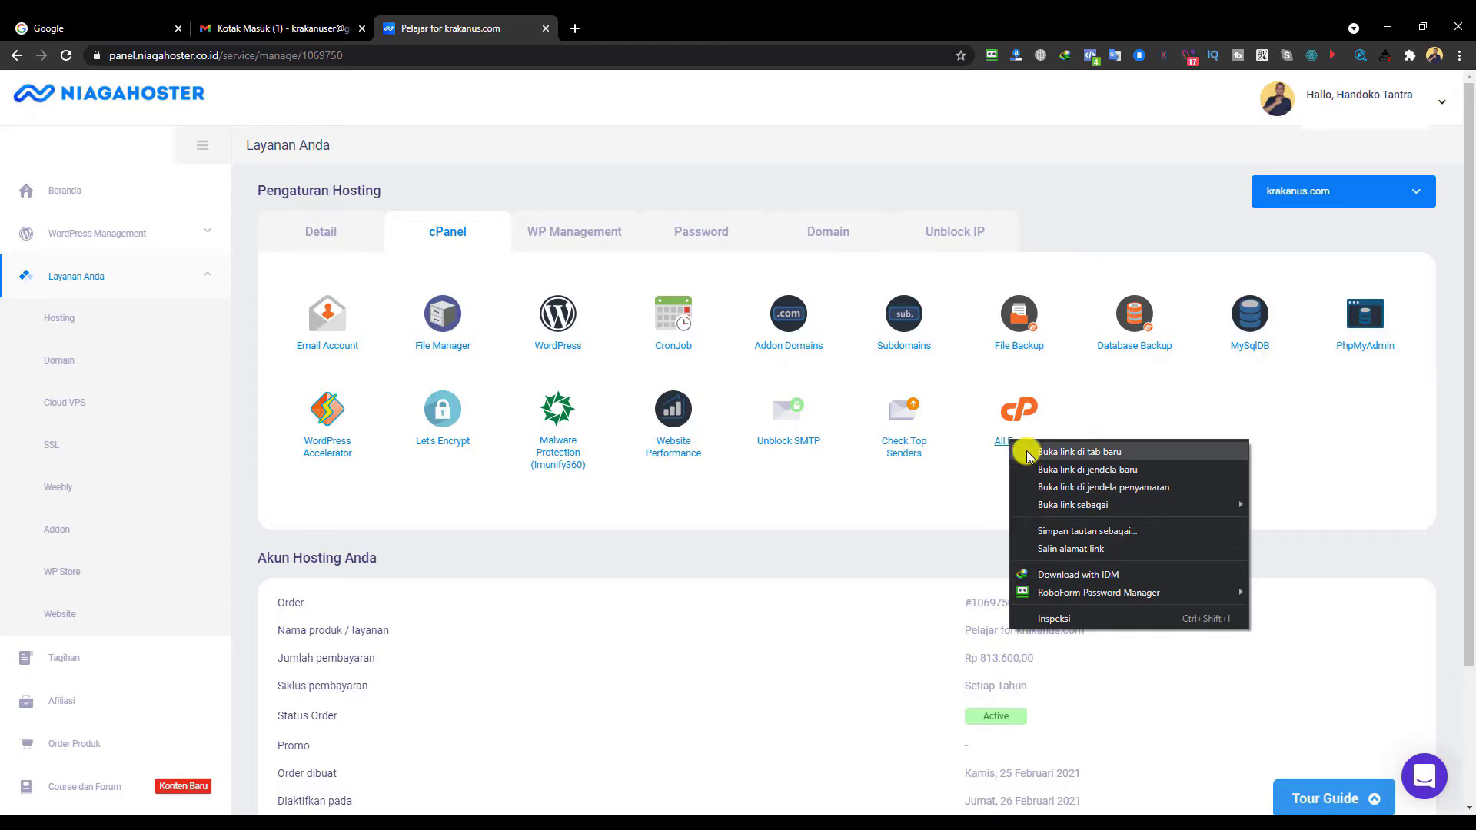
pyautogui.click(1076, 452)
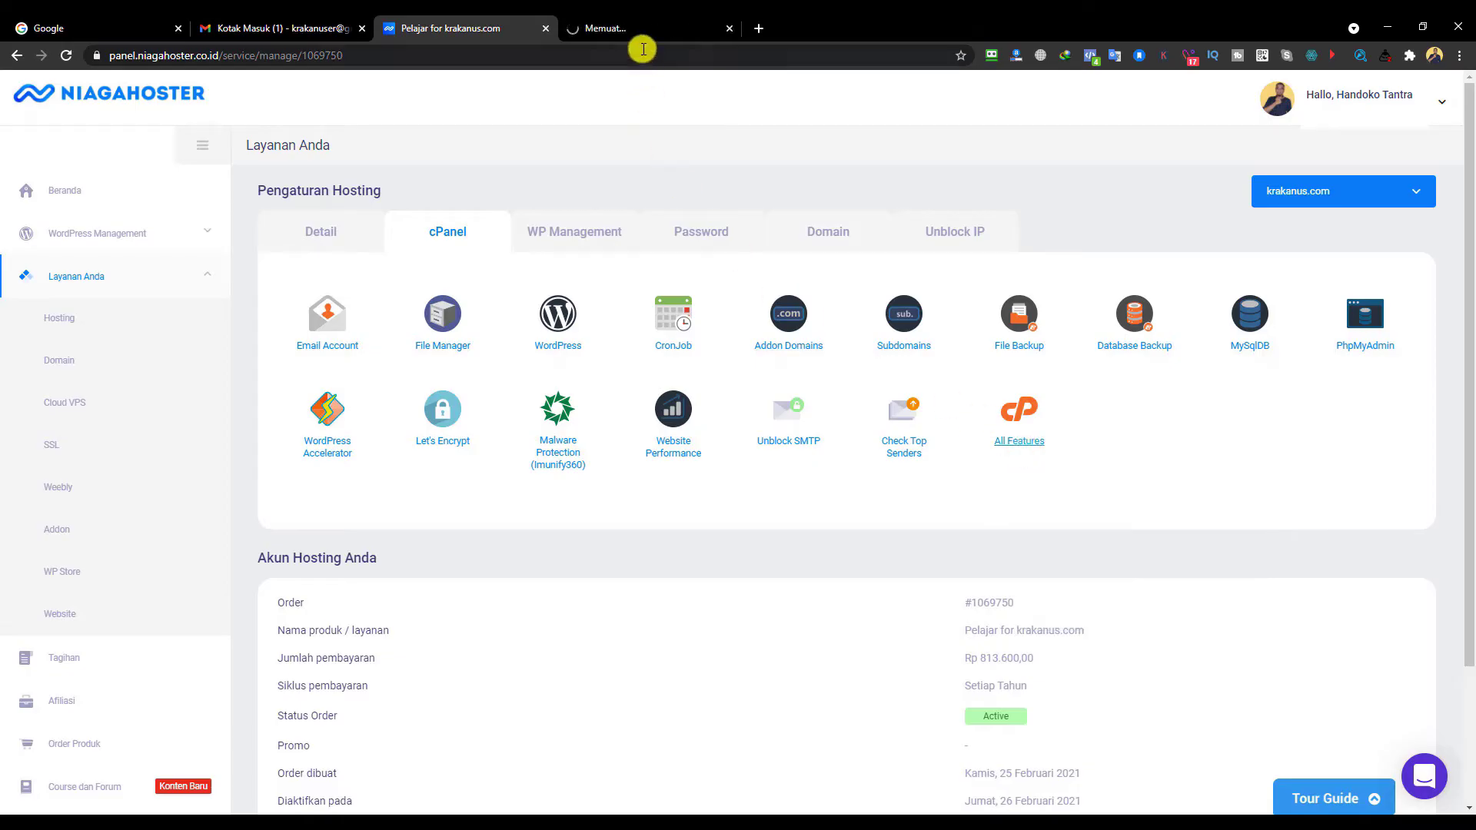
pyautogui.click(641, 33)
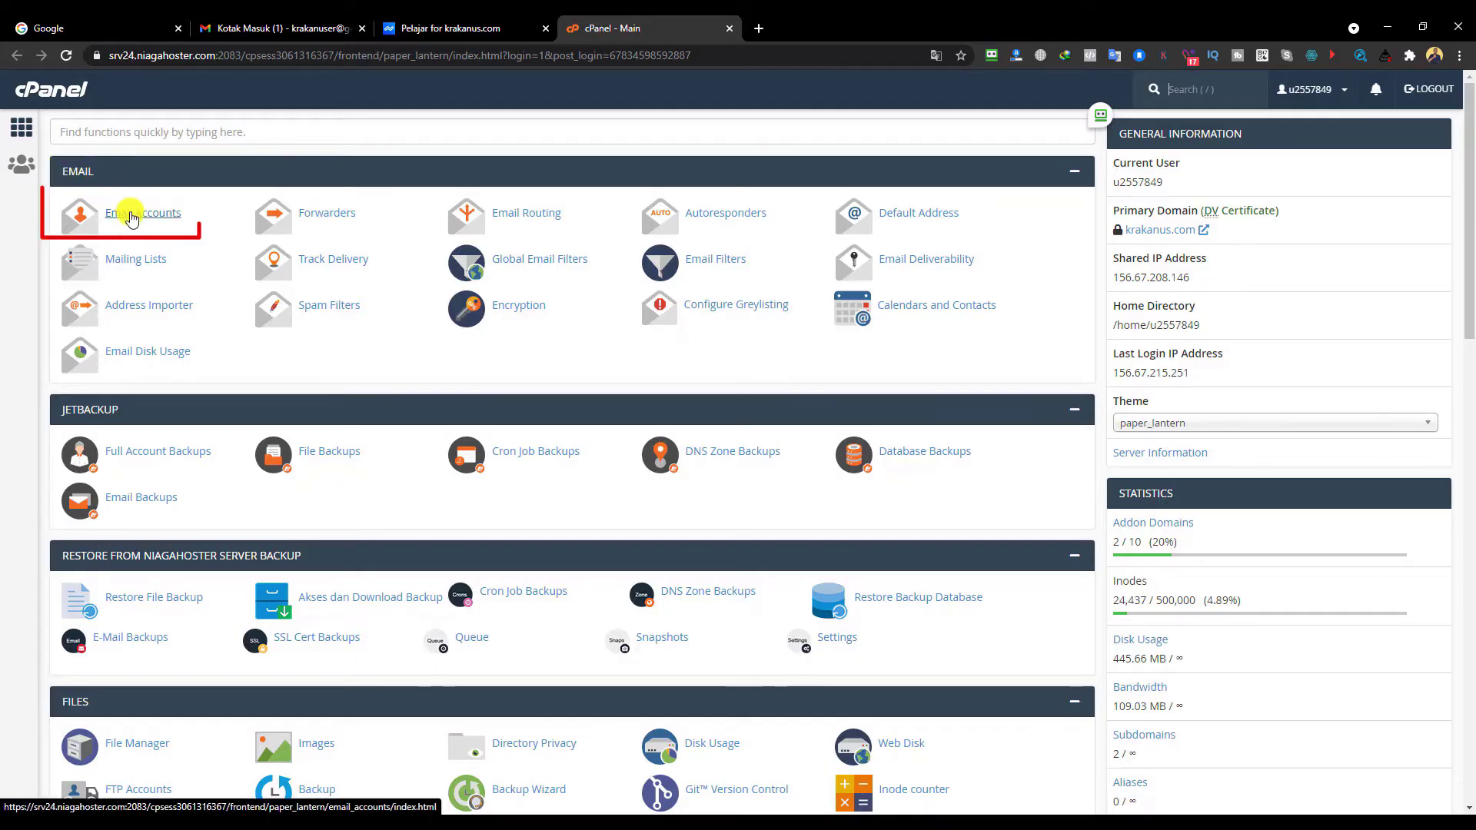
# - Go to cPanel Email Accounts and start creating a new email account
pyautogui.click(132, 218)
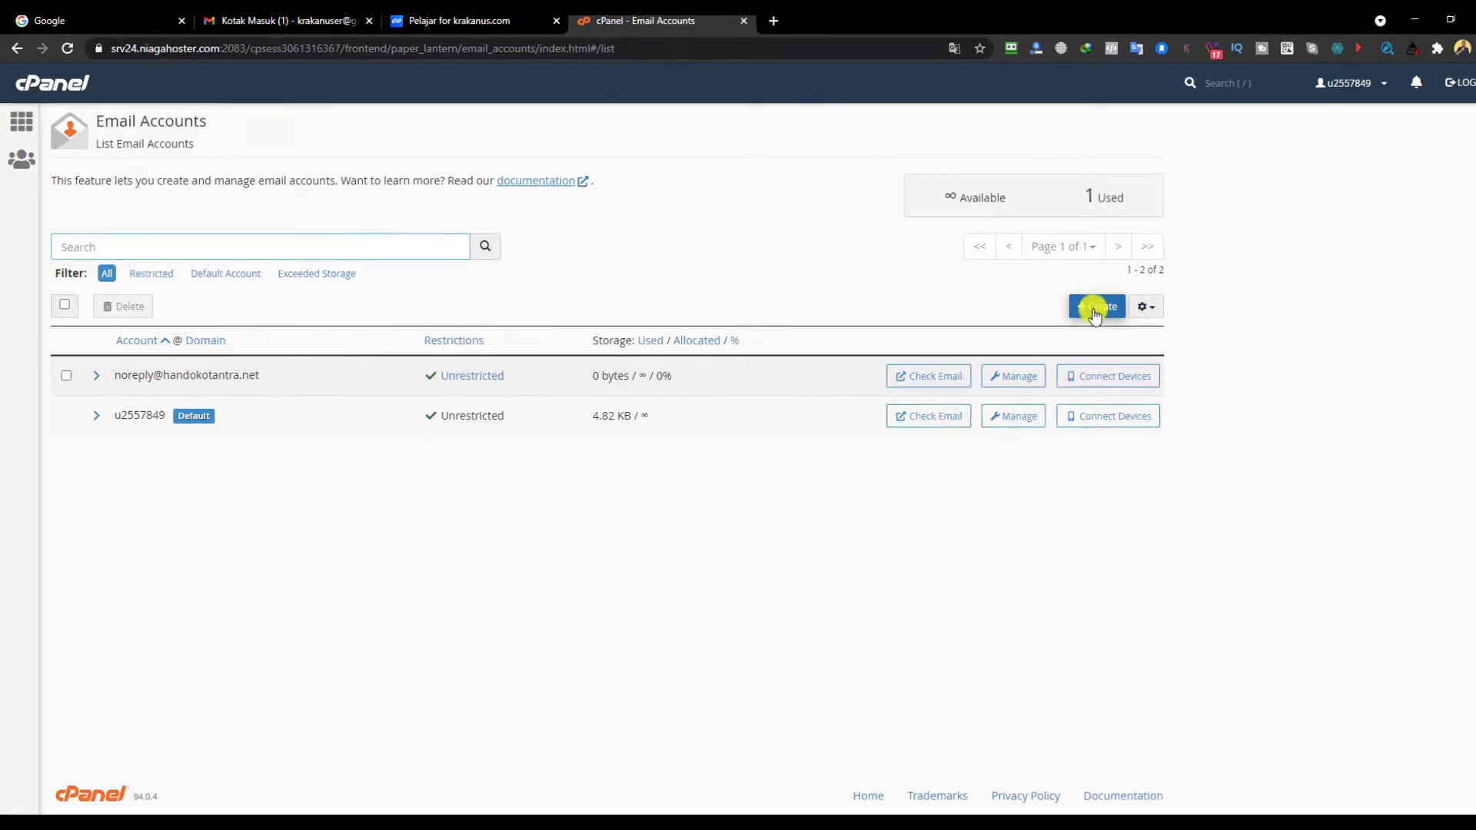
pyautogui.click(1094, 307)
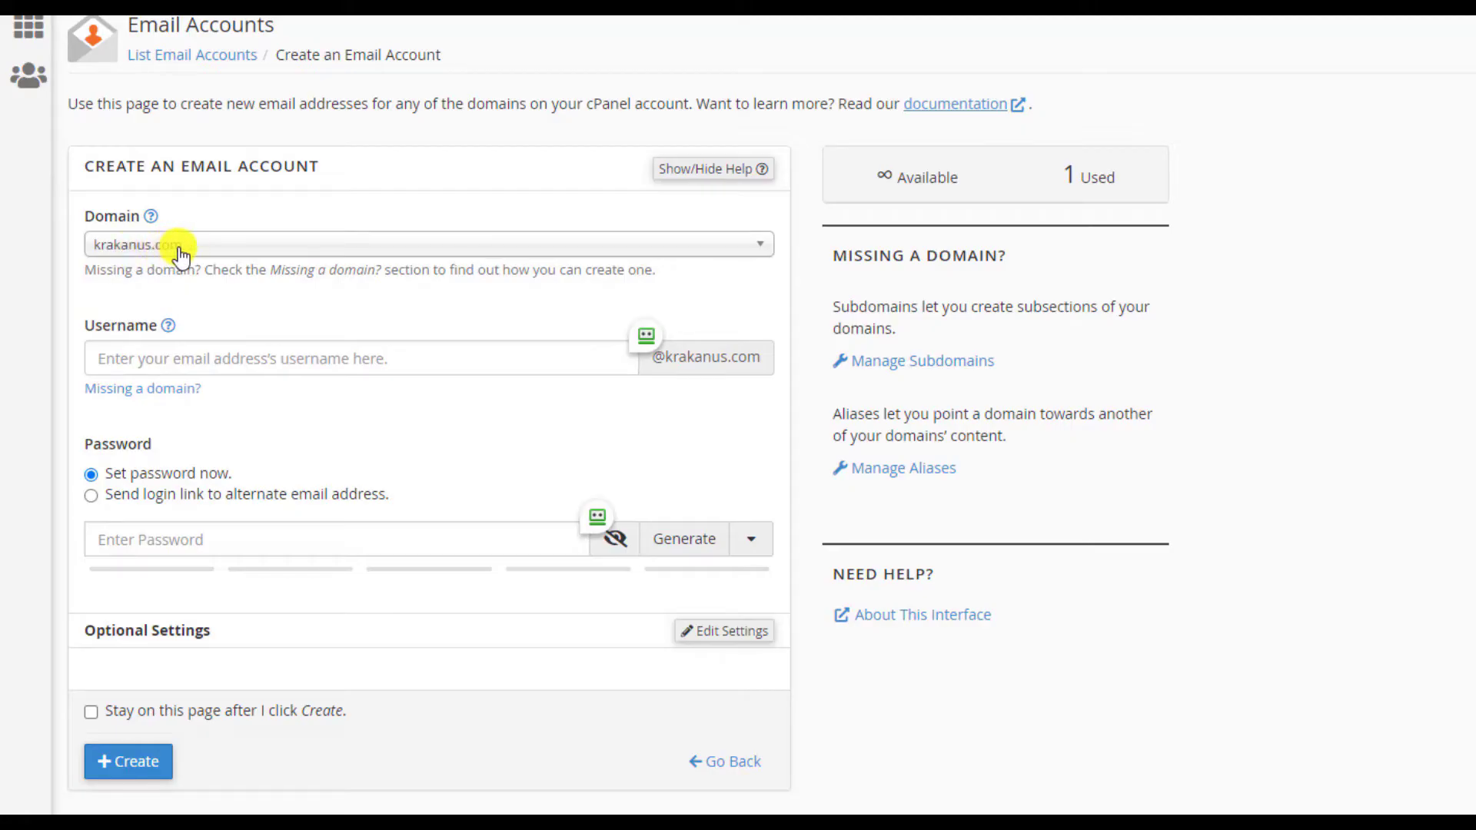
pyautogui.click(184, 359)
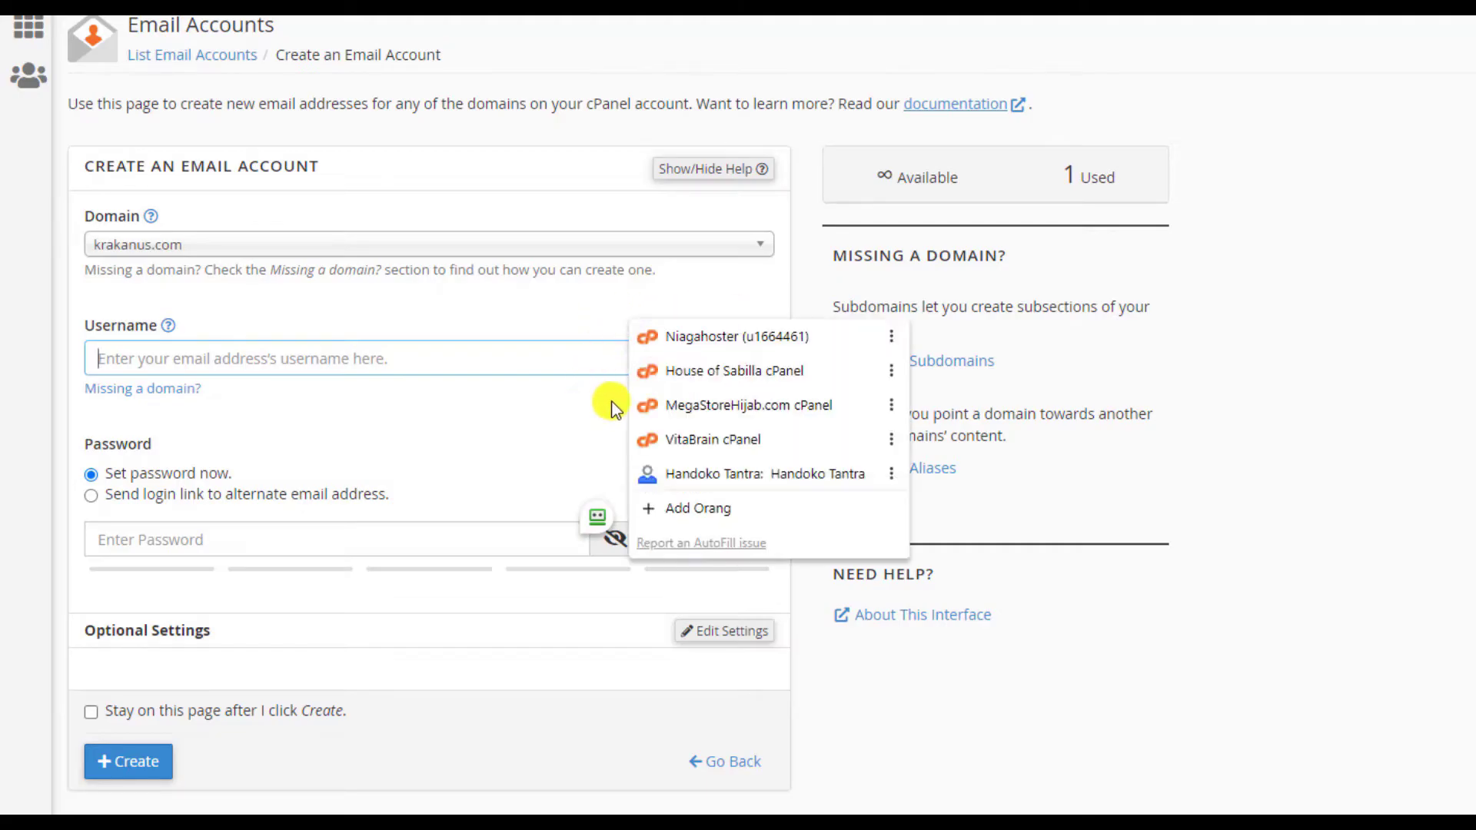
pyautogui.click(362, 355)
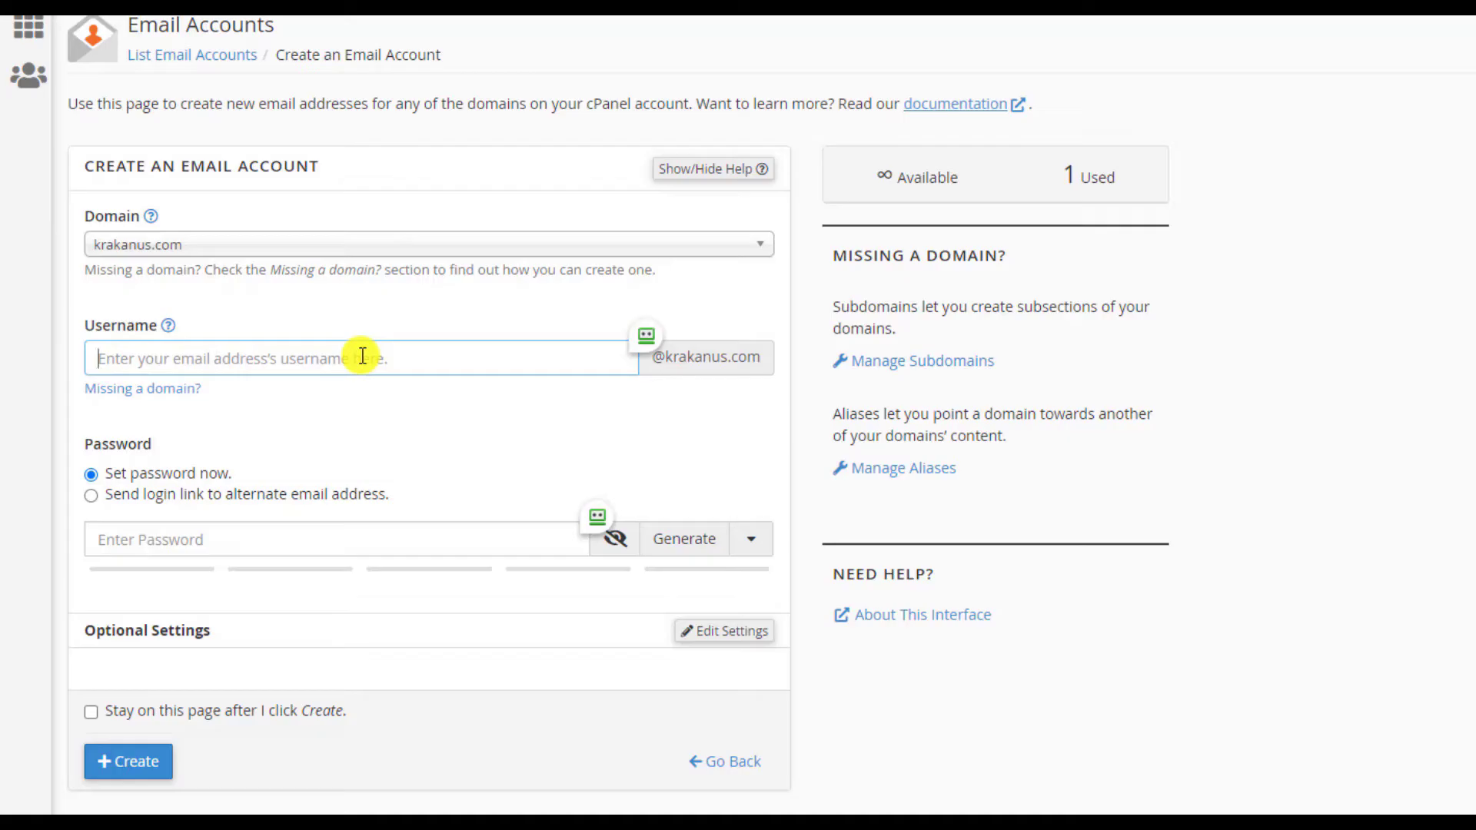
pyautogui.write('ad')
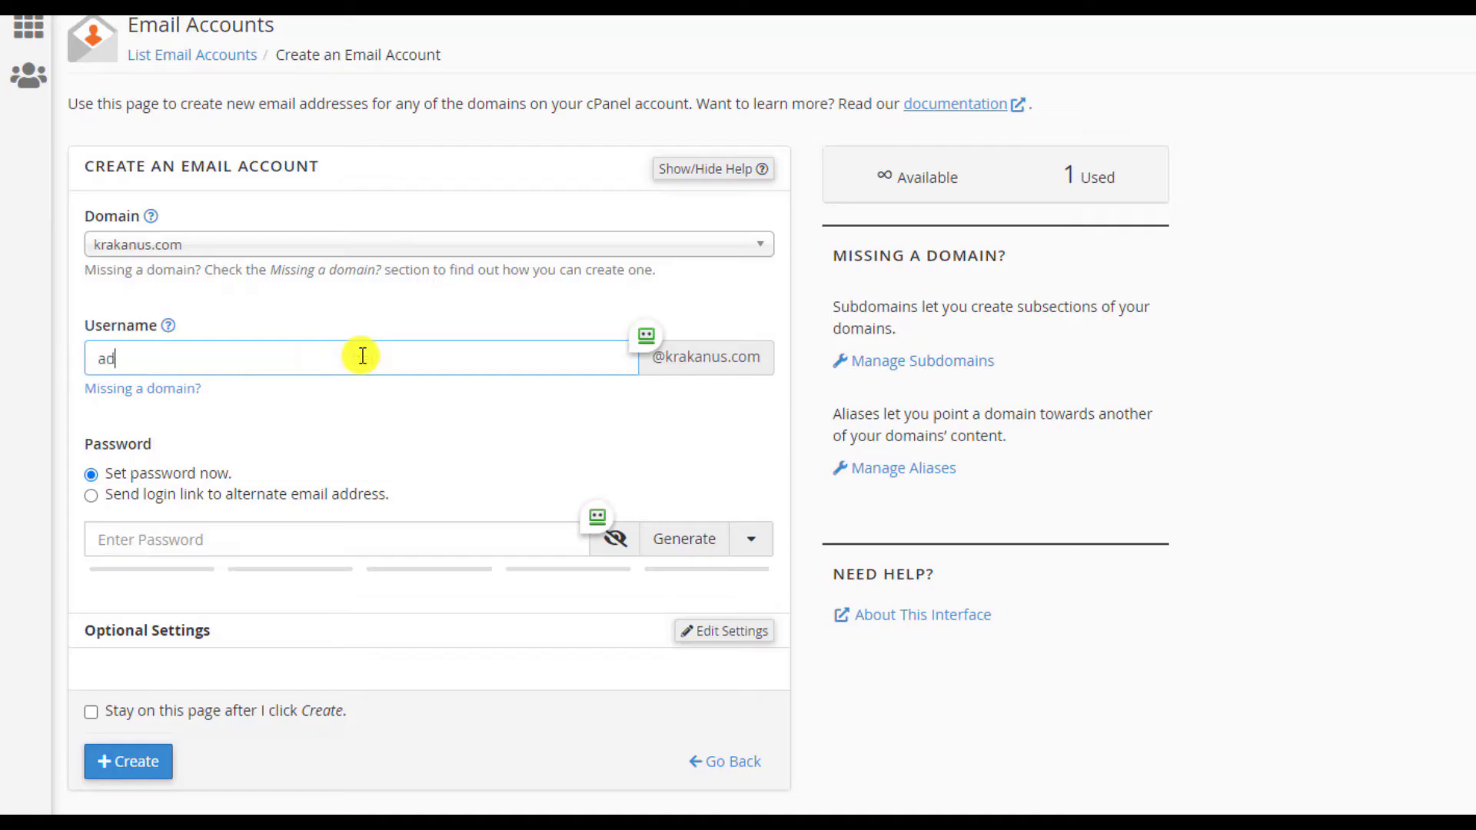
pyautogui.press('BackSpace')
pyautogui.press('BackSpace')
pyautogui.press('BackSpace')
pyautogui.press('BackSpace')
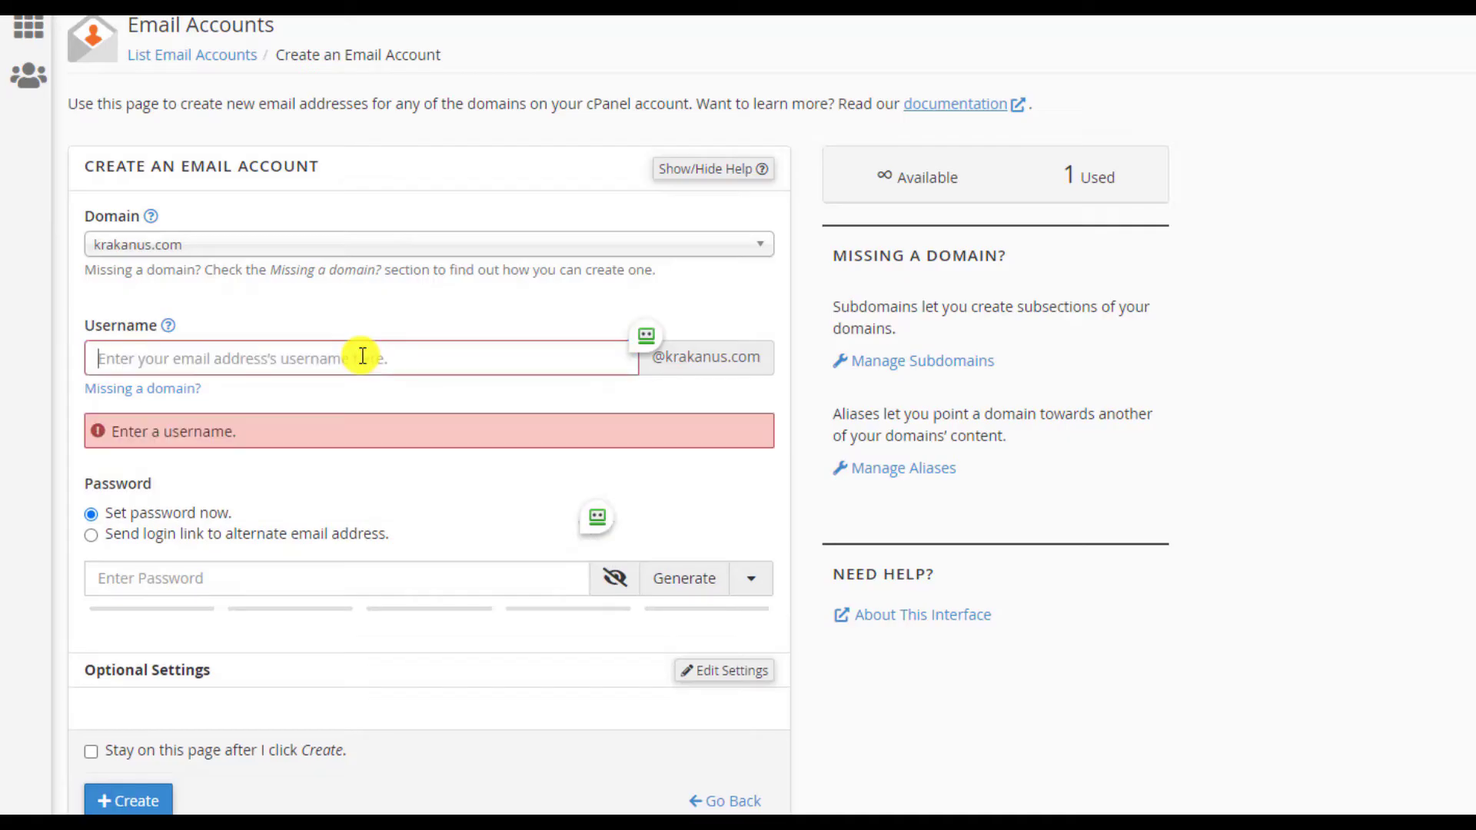
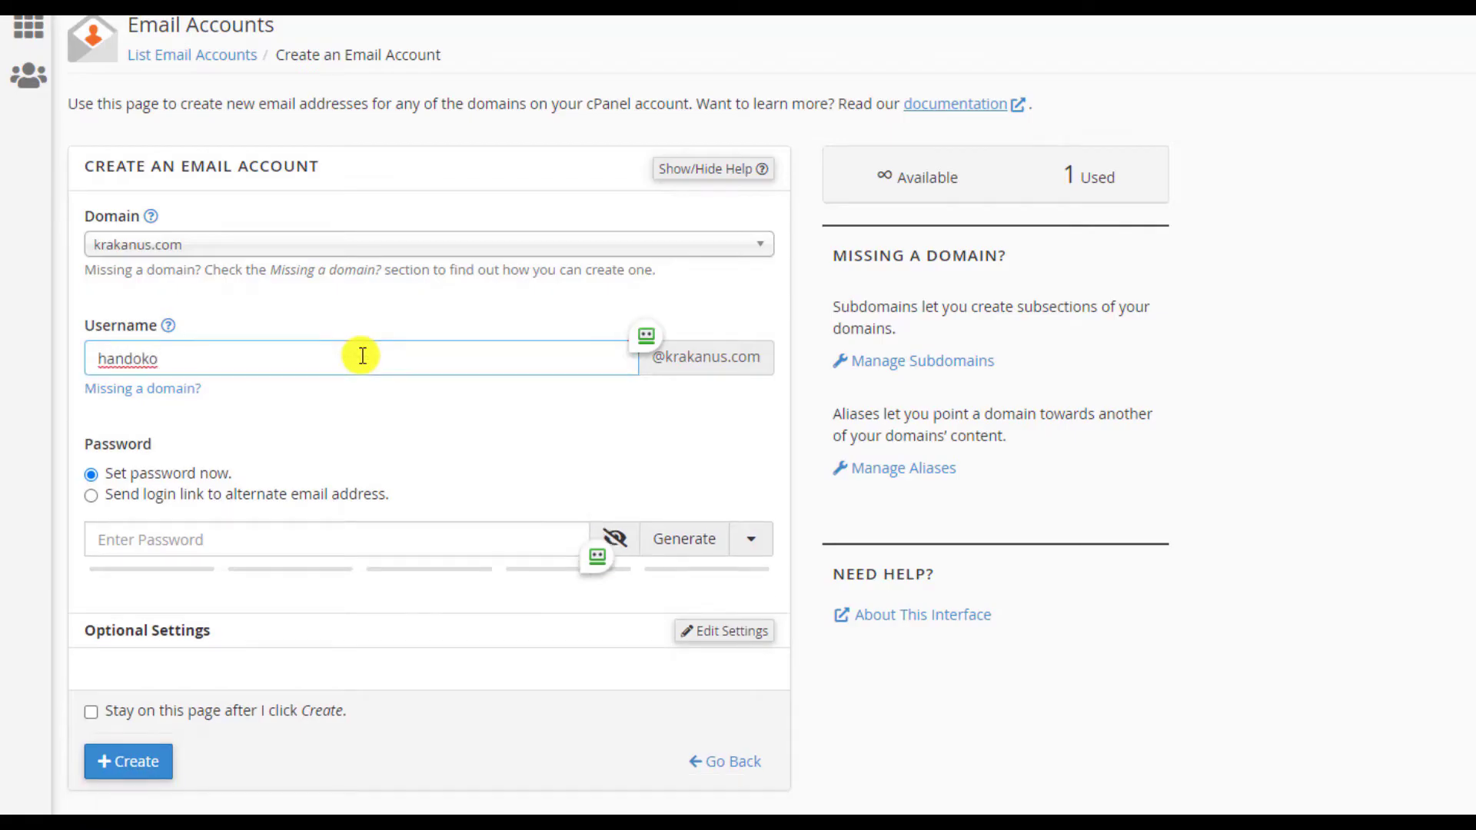
pyautogui.click(446, 421)
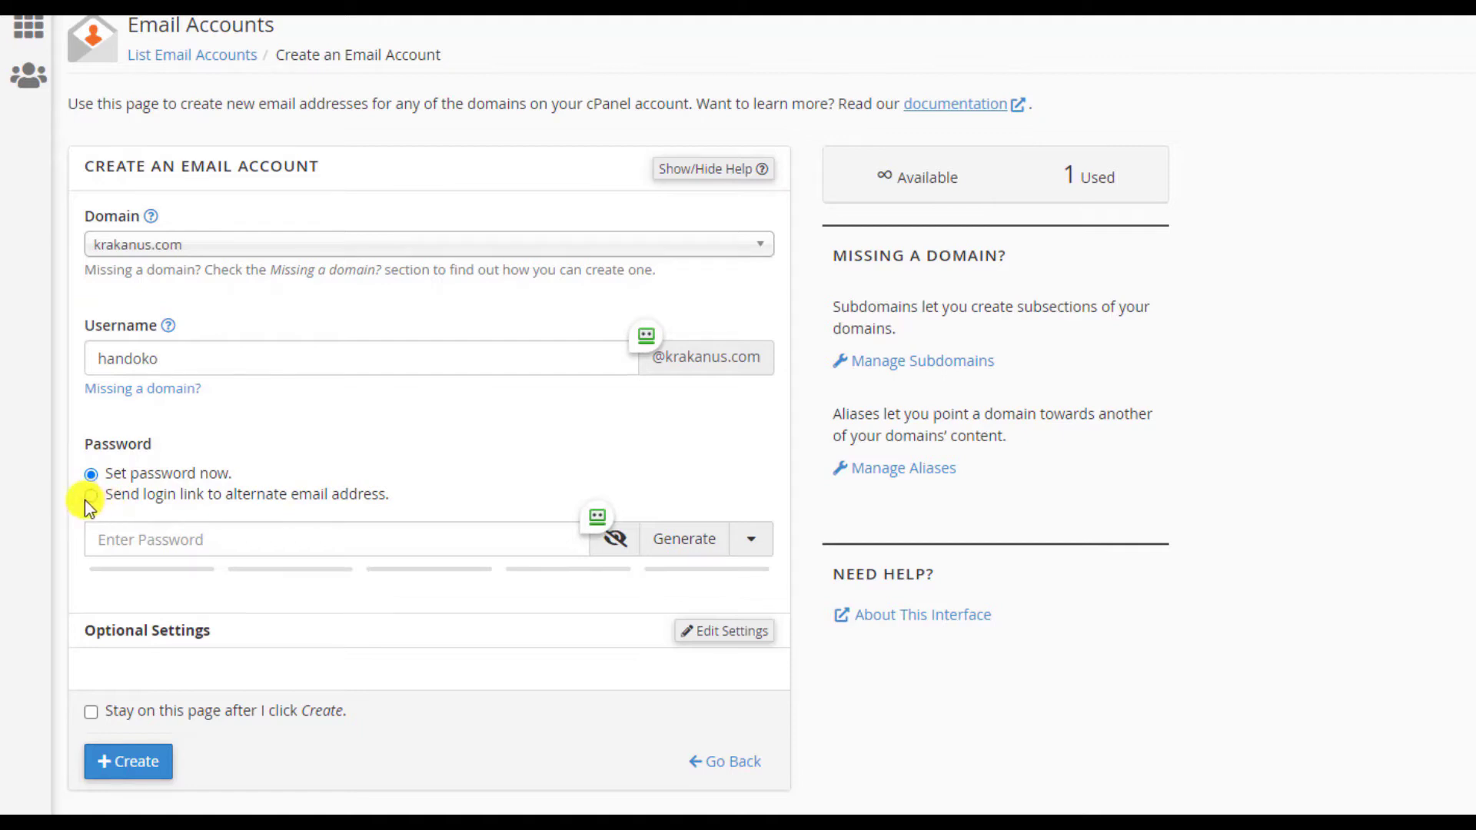
# - Enter a password, dismiss the password manager, and try cPanel's Generate button several times
pyautogui.click(206, 538)
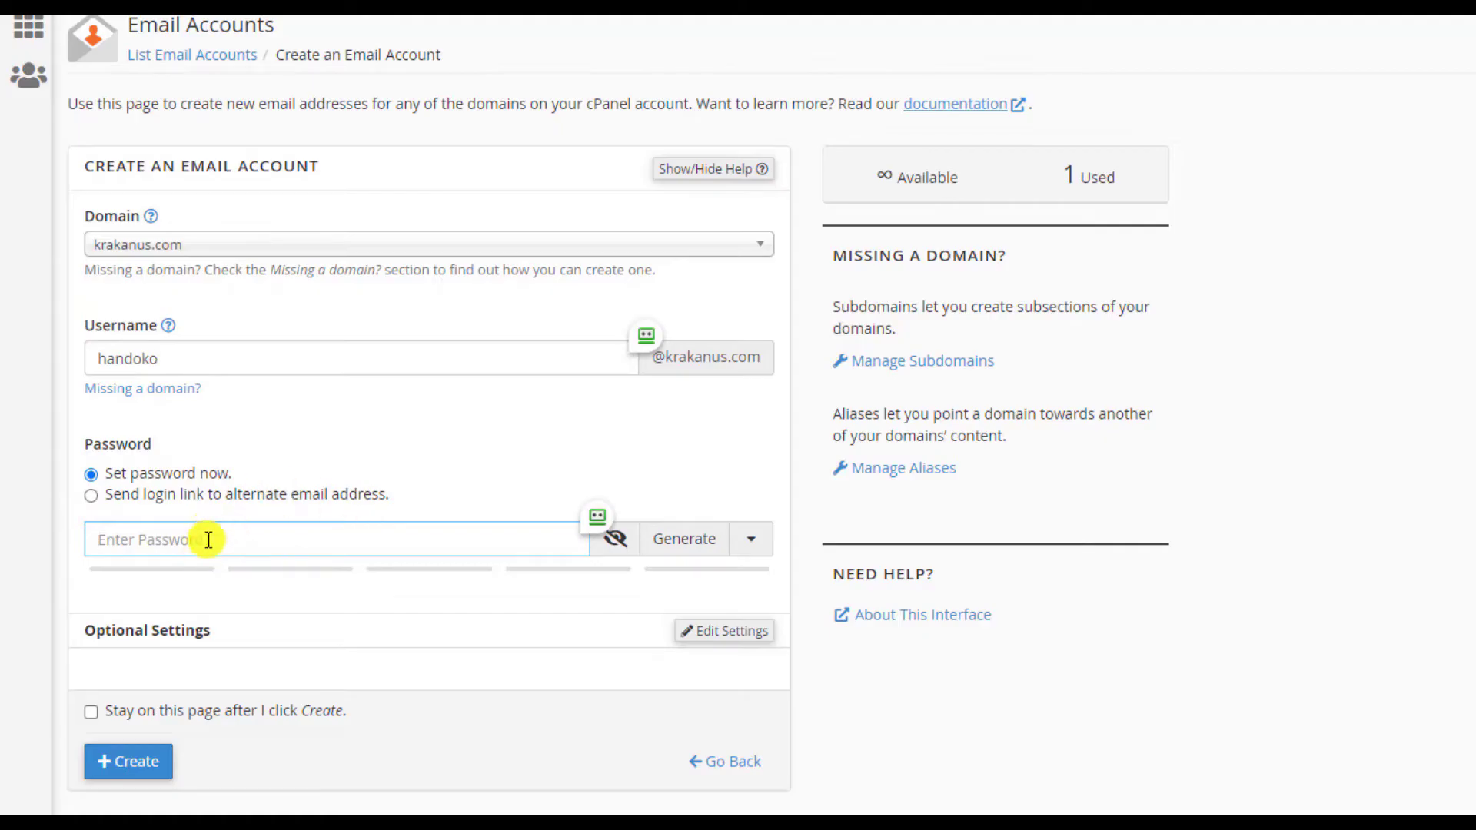
pyautogui.write('••')
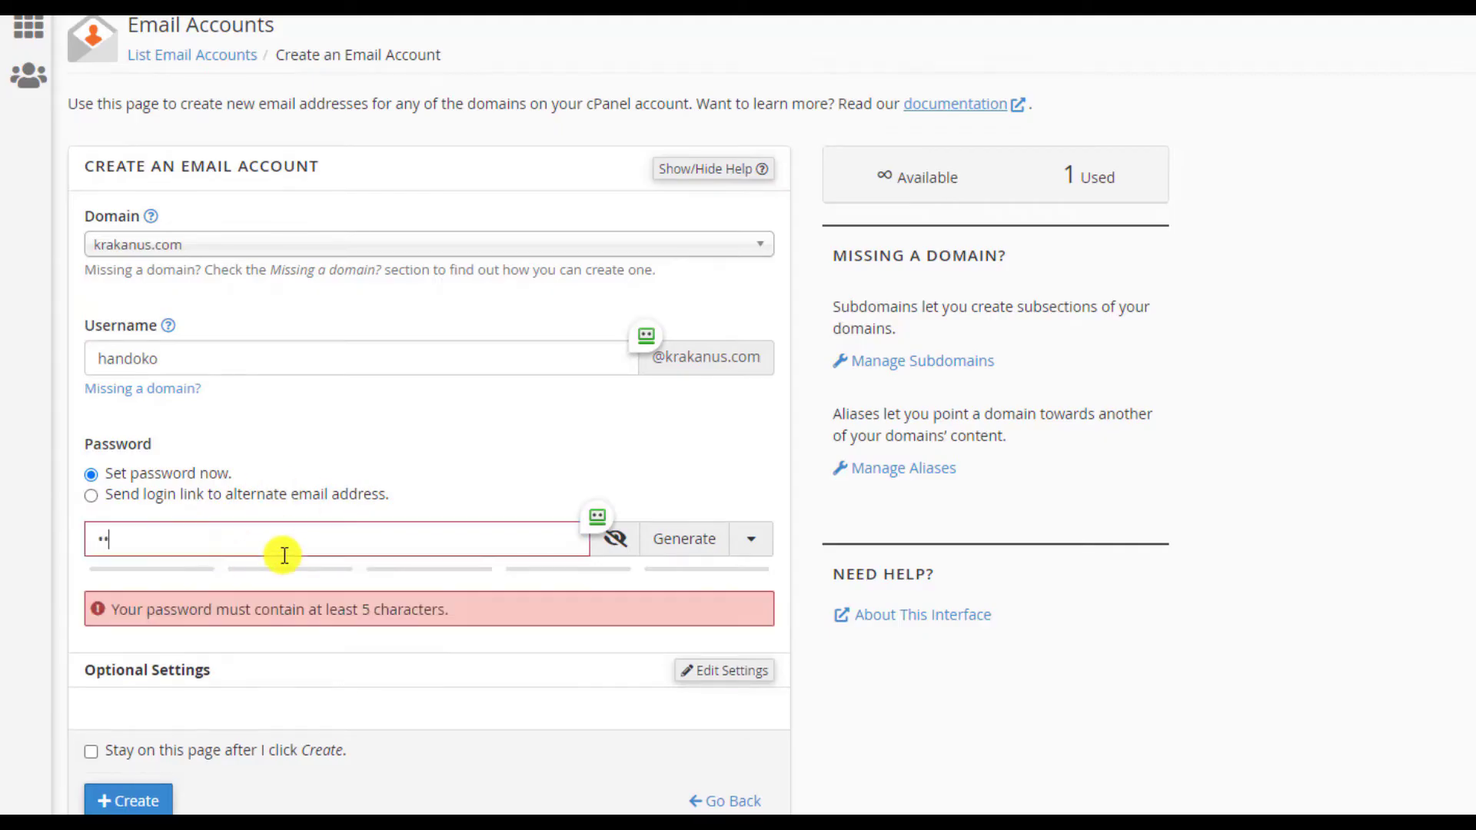
pyautogui.write('••••••')
pyautogui.click(597, 520)
pyautogui.click(1391, 537)
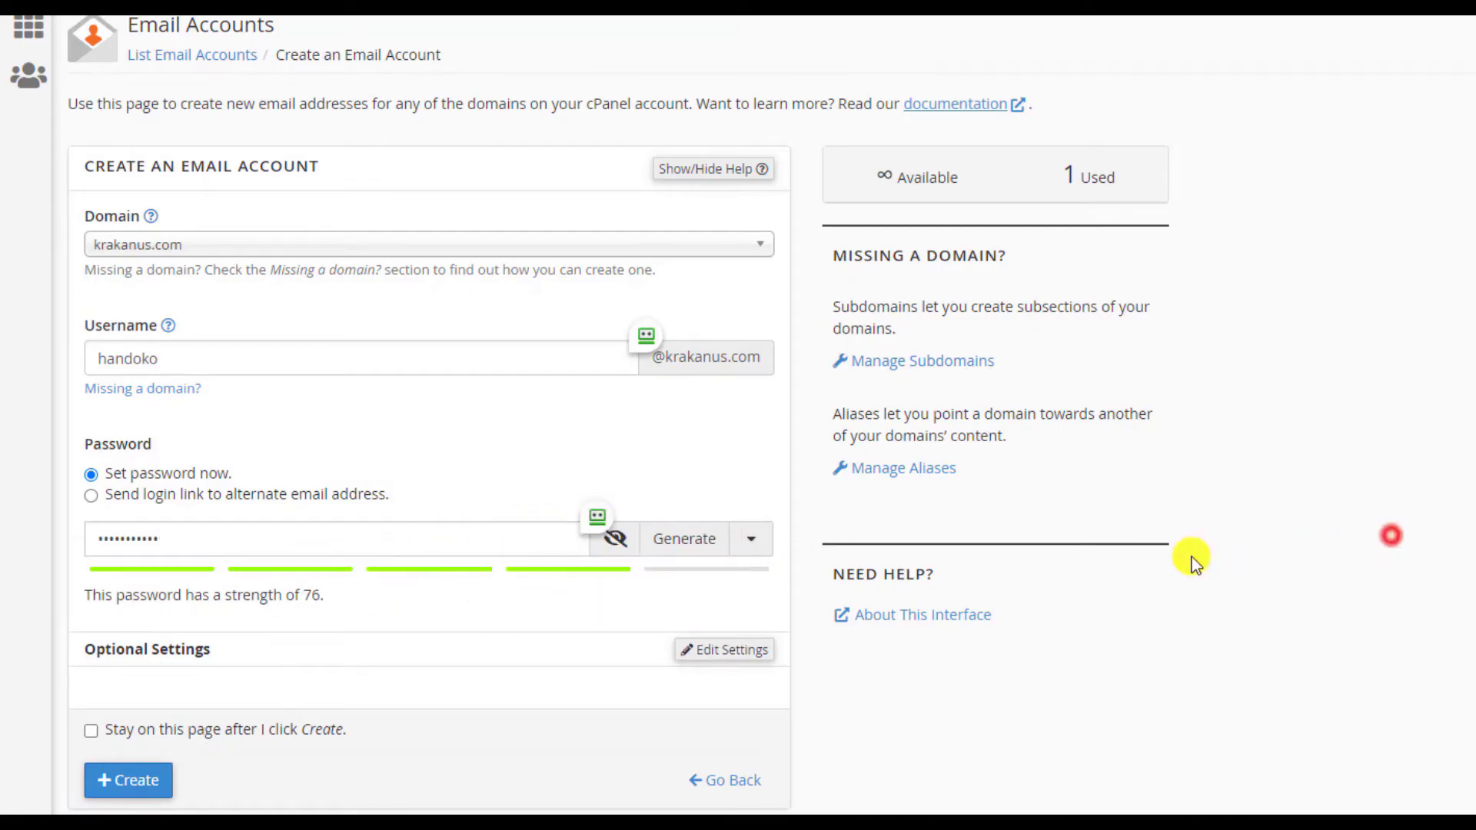
pyautogui.click(673, 539)
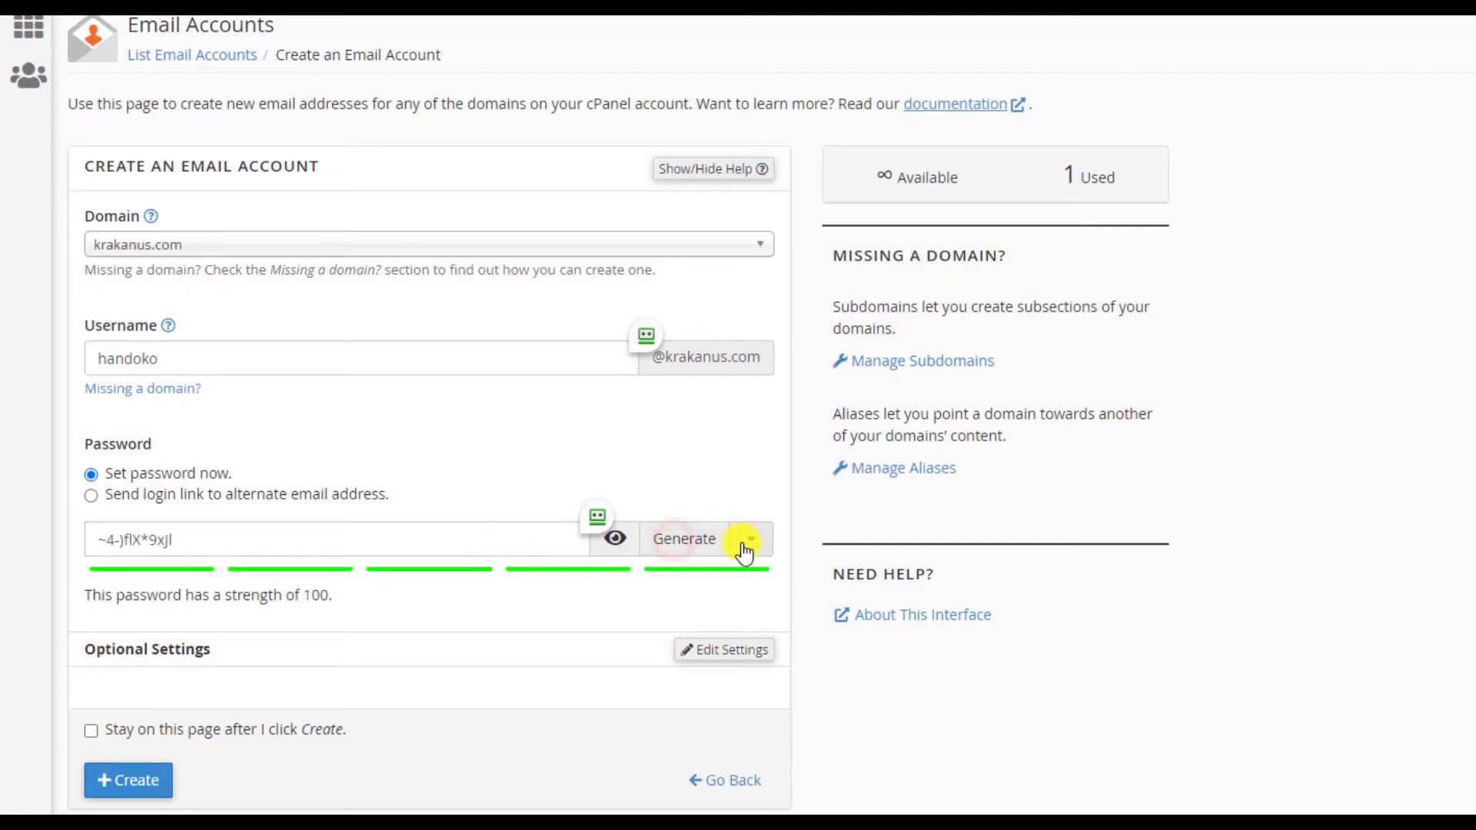
pyautogui.click(693, 540)
pyautogui.click(683, 539)
pyautogui.click(681, 541)
pyautogui.click(680, 543)
pyautogui.click(681, 541)
pyautogui.click(686, 539)
# - Hide the password field and replace it with a password of your own choosing
pyautogui.click(618, 548)
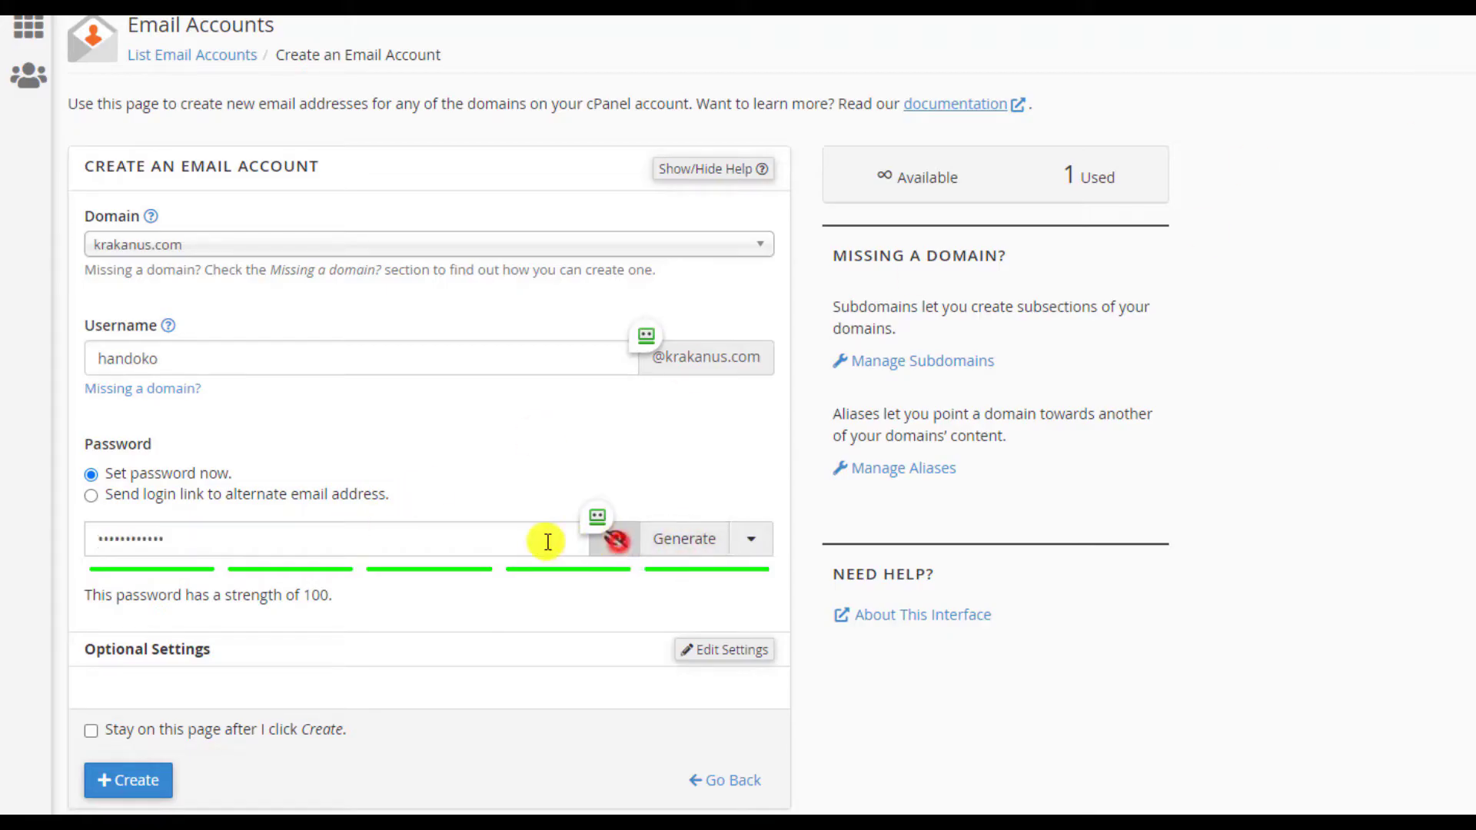
pyautogui.moveTo(501, 538); pyautogui.dragTo(2, 550)
pyautogui.write('12345')
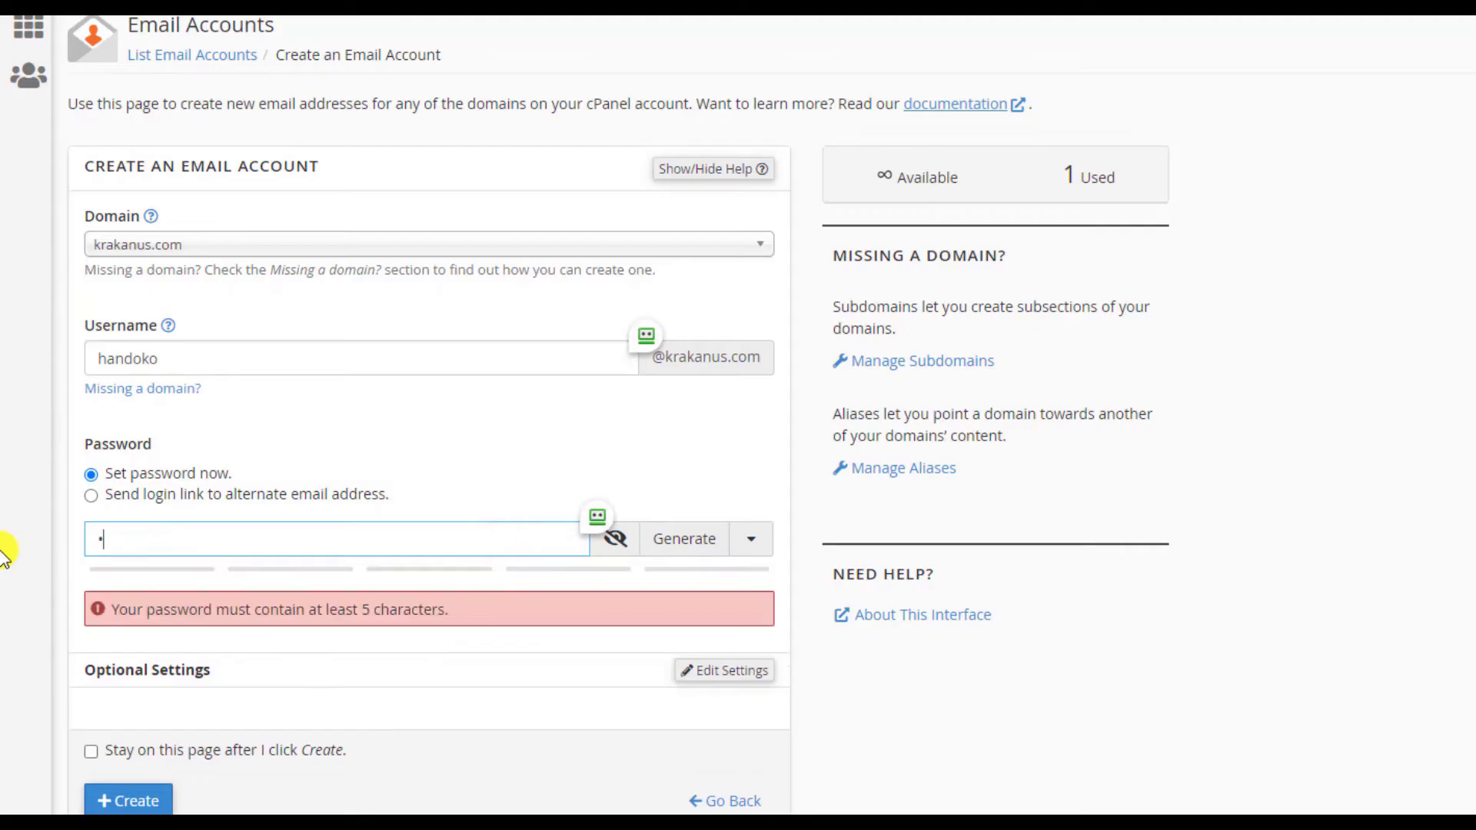
pyautogui.write('abcde')
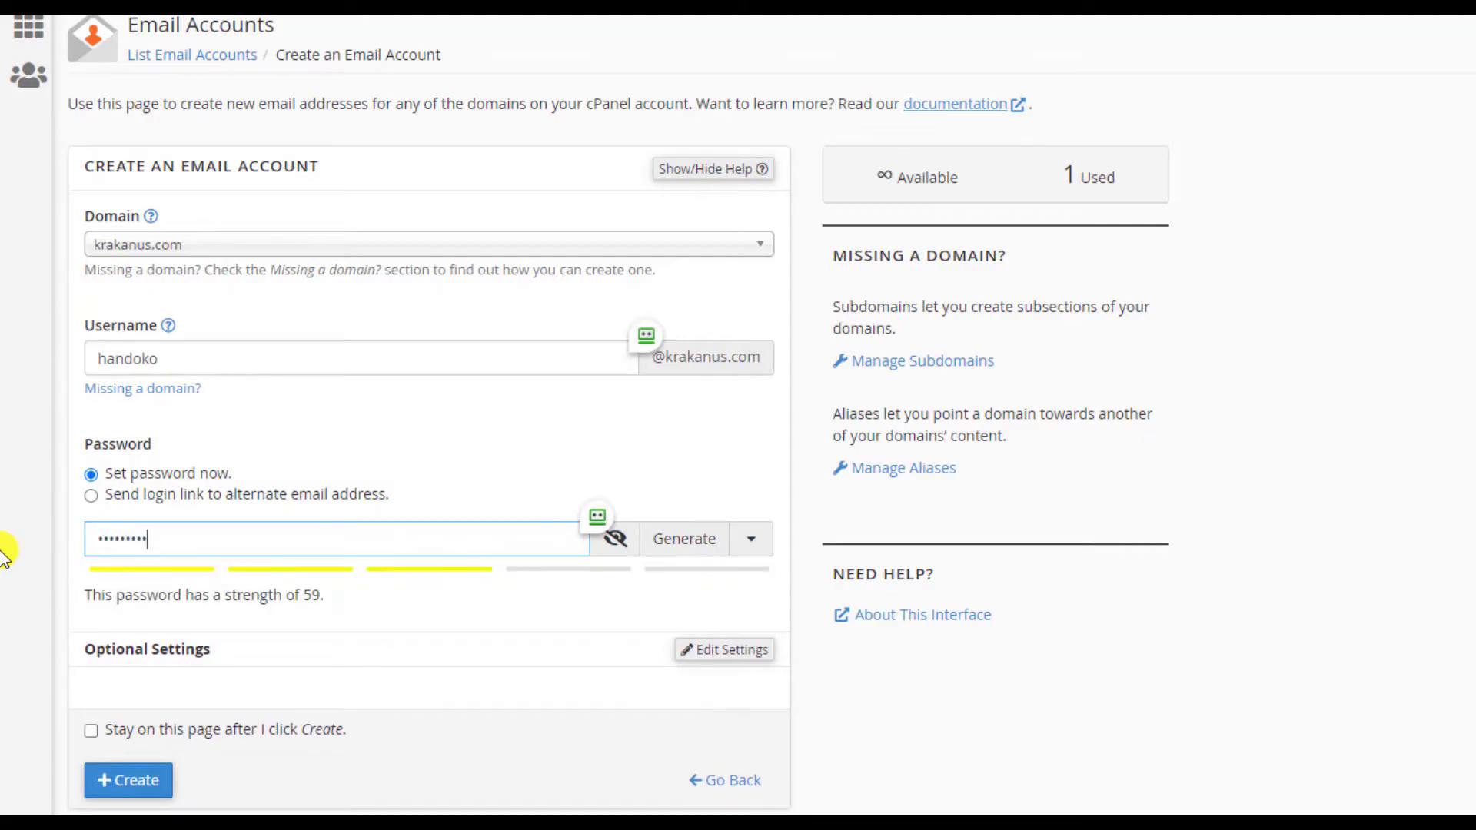
pyautogui.click(967, 798)
pyautogui.click(691, 658)
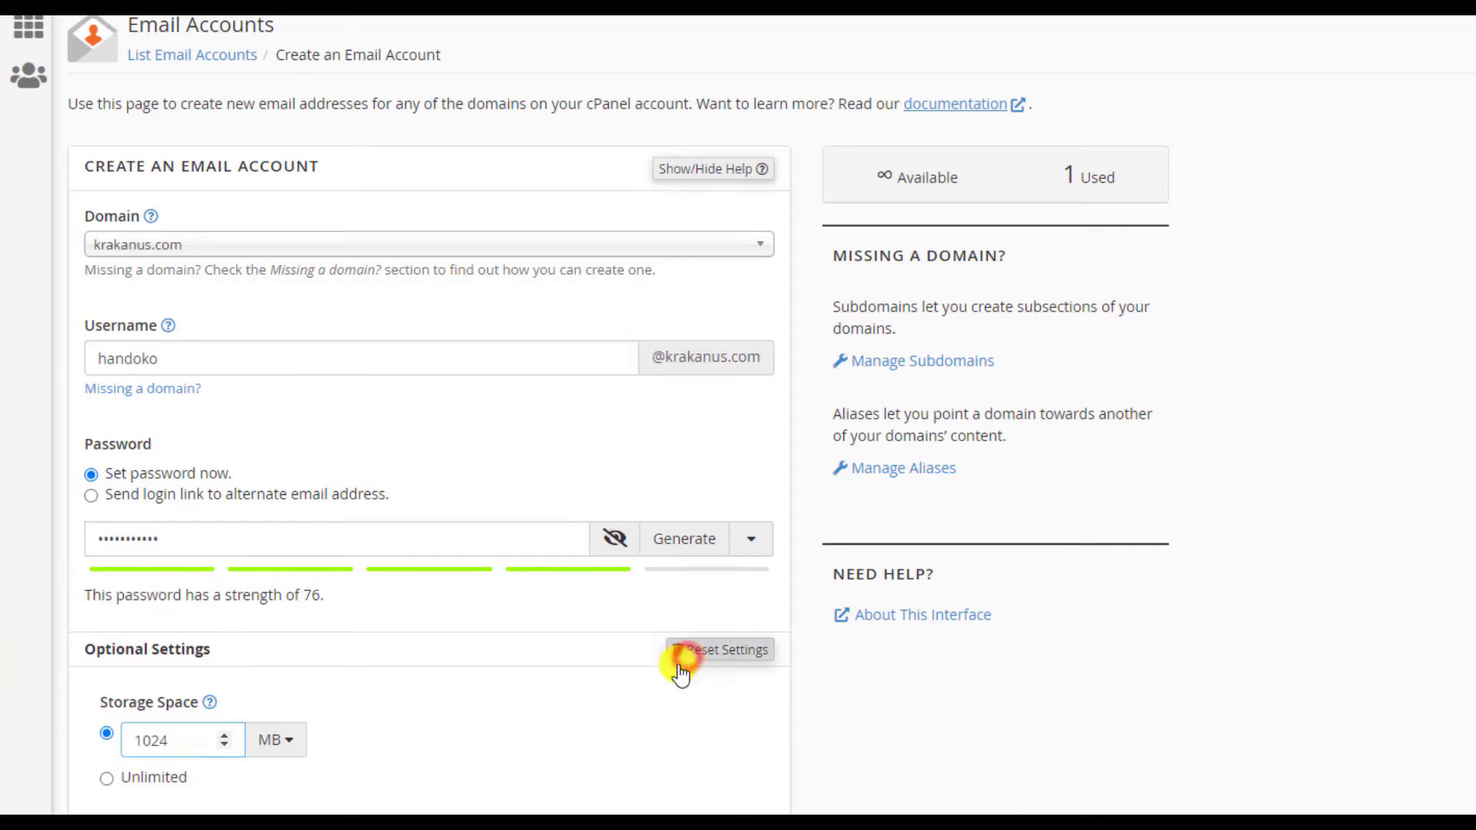
pyautogui.scroll(-3, 527, 667)
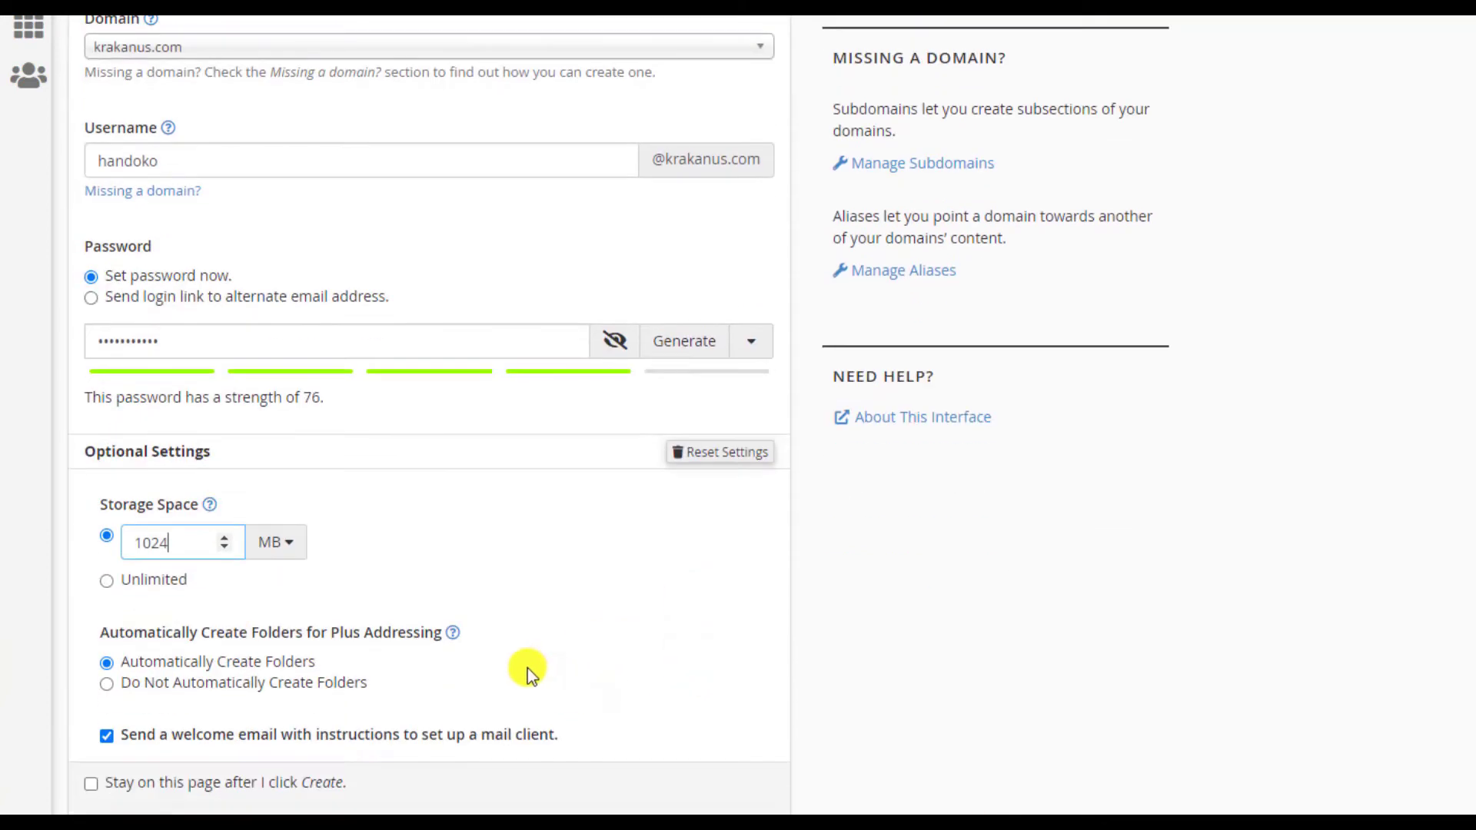
pyautogui.click(110, 584)
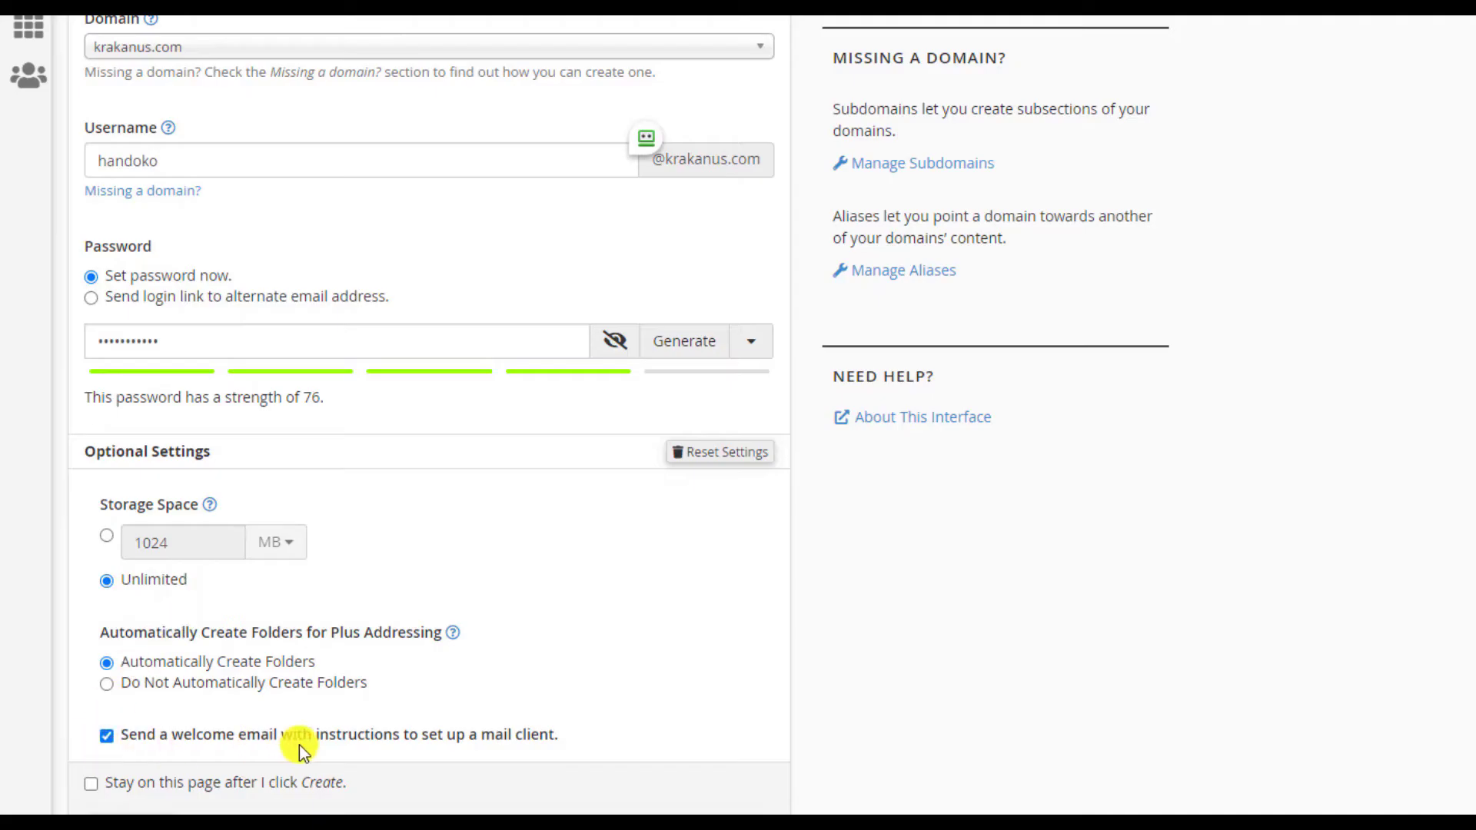
pyautogui.click(107, 738)
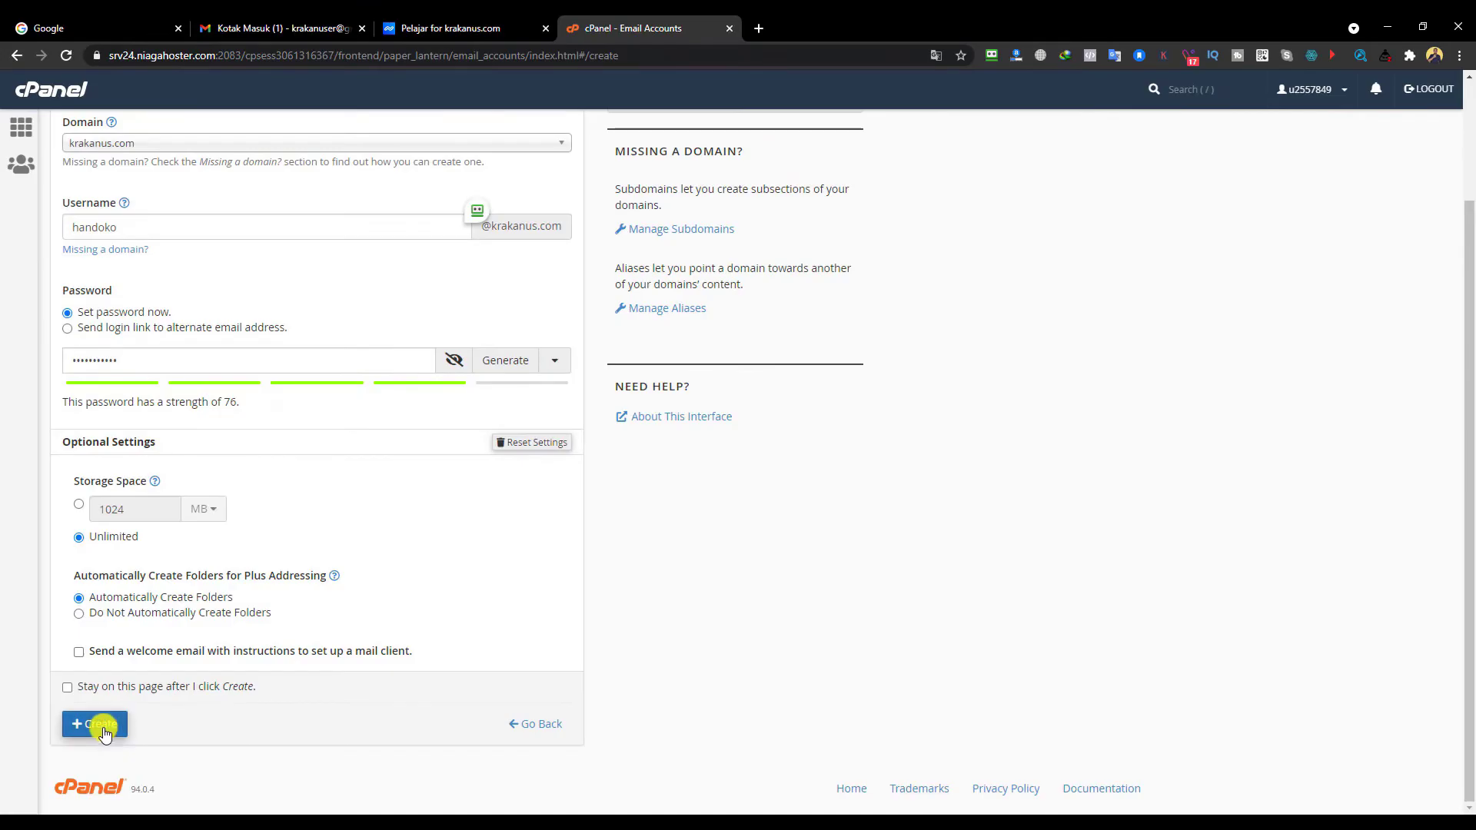
pyautogui.click(94, 724)
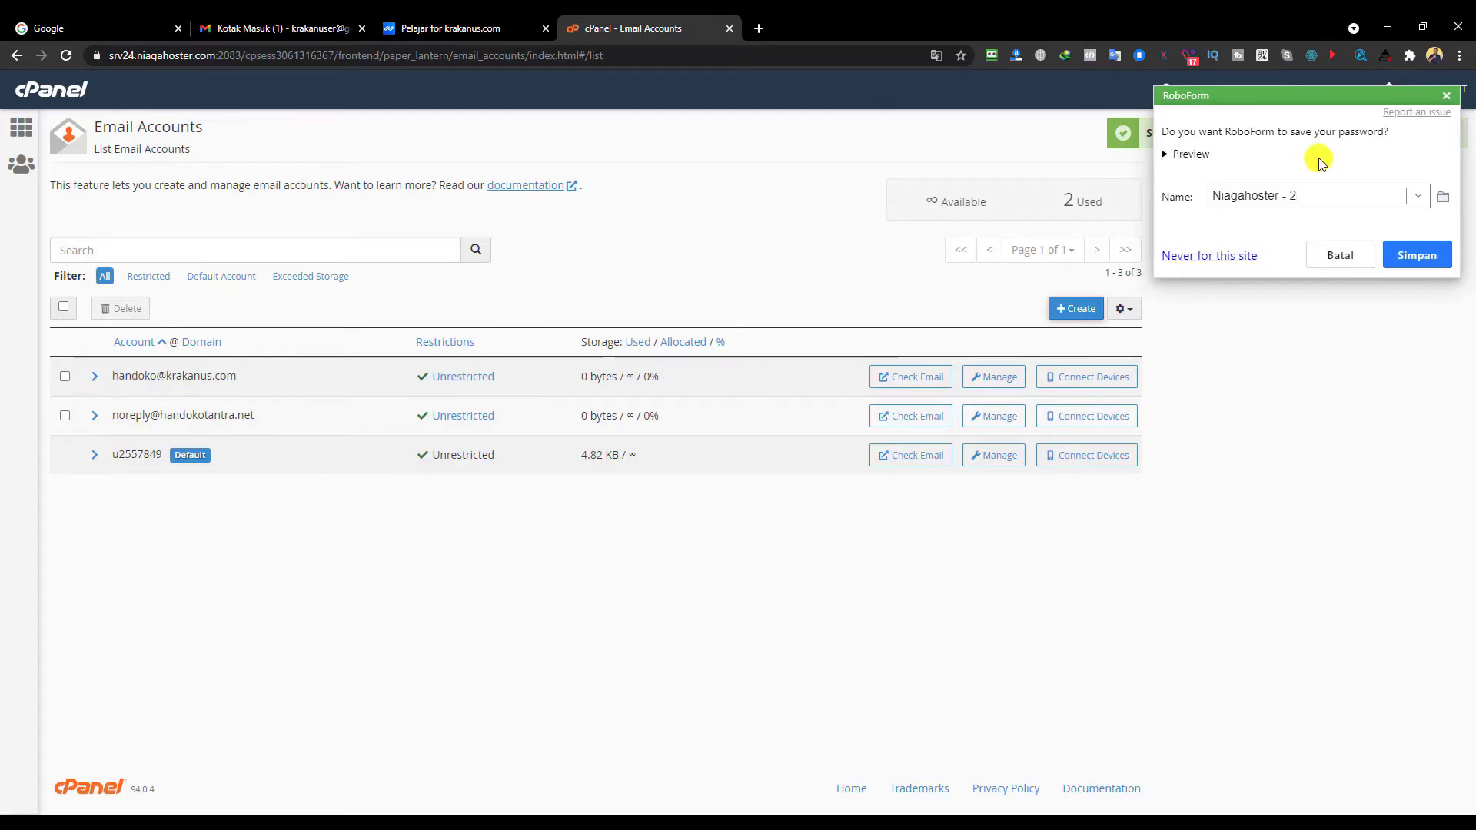
# - Close the RoboForm save-password popup over the Email Accounts list
pyautogui.click(1446, 97)
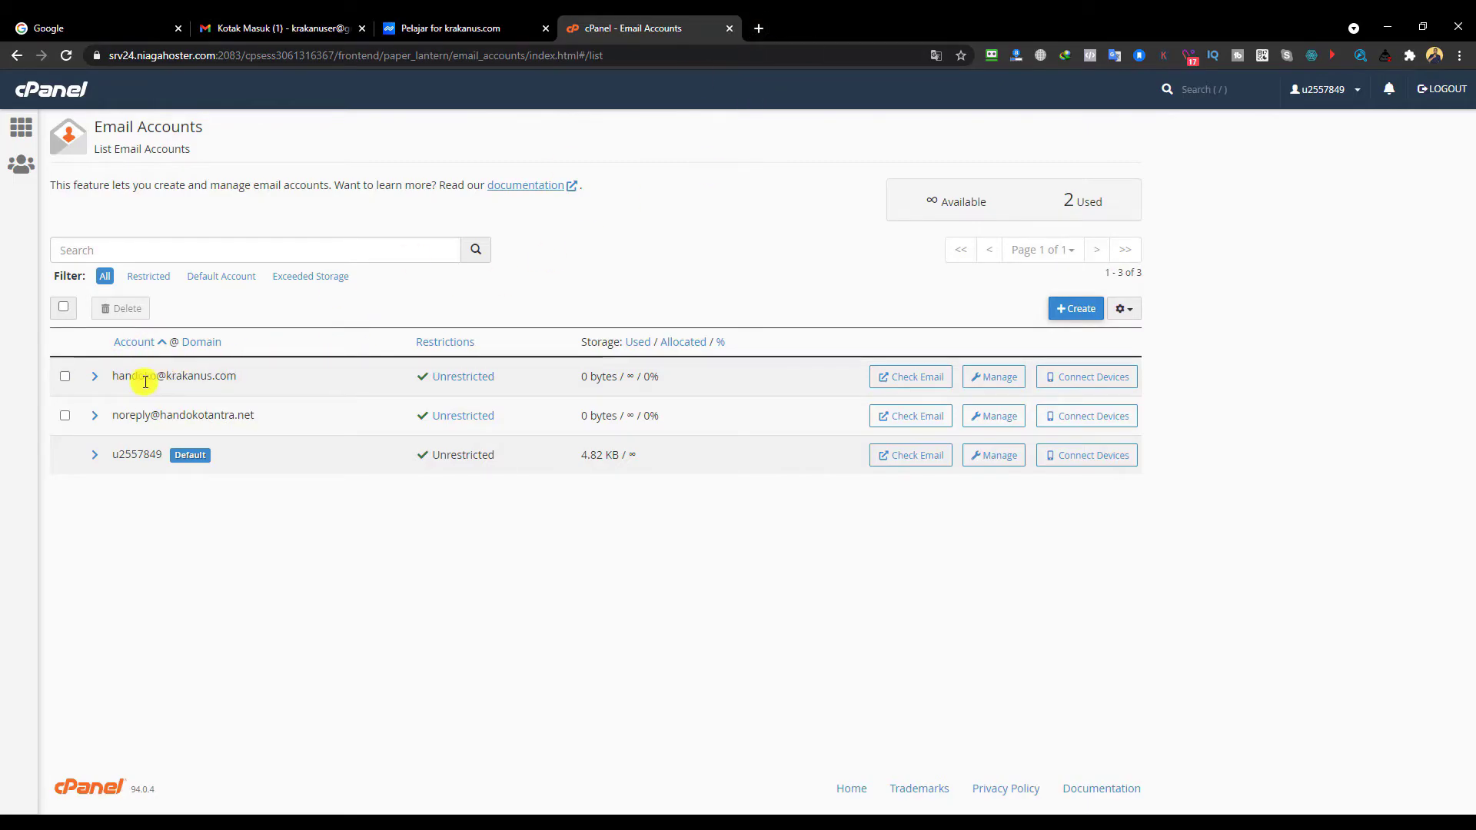
# - Go to krakanus.com/webmail in a new Chrome tab
pyautogui.click(759, 28)
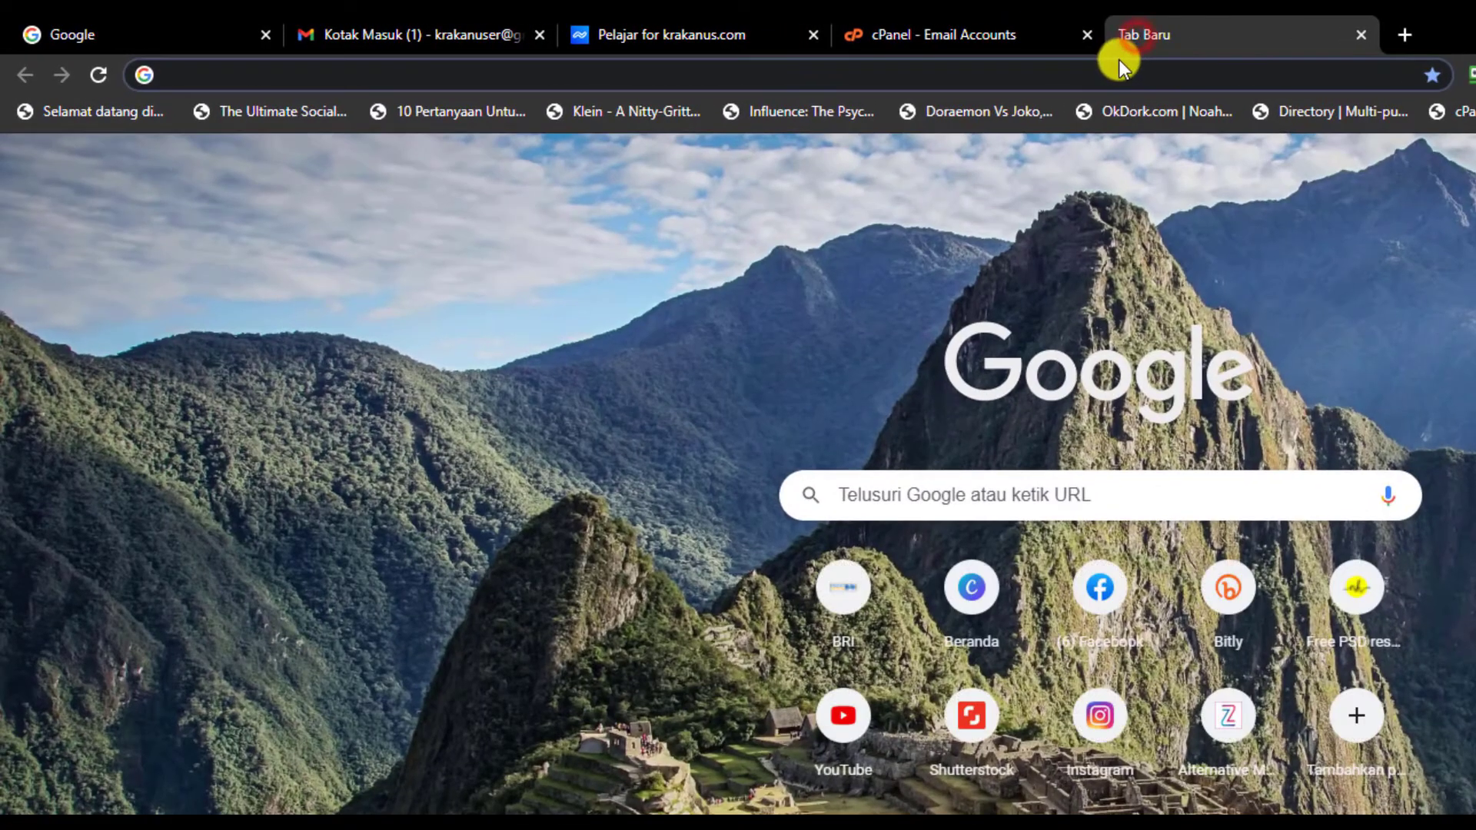
pyautogui.write('krakan')
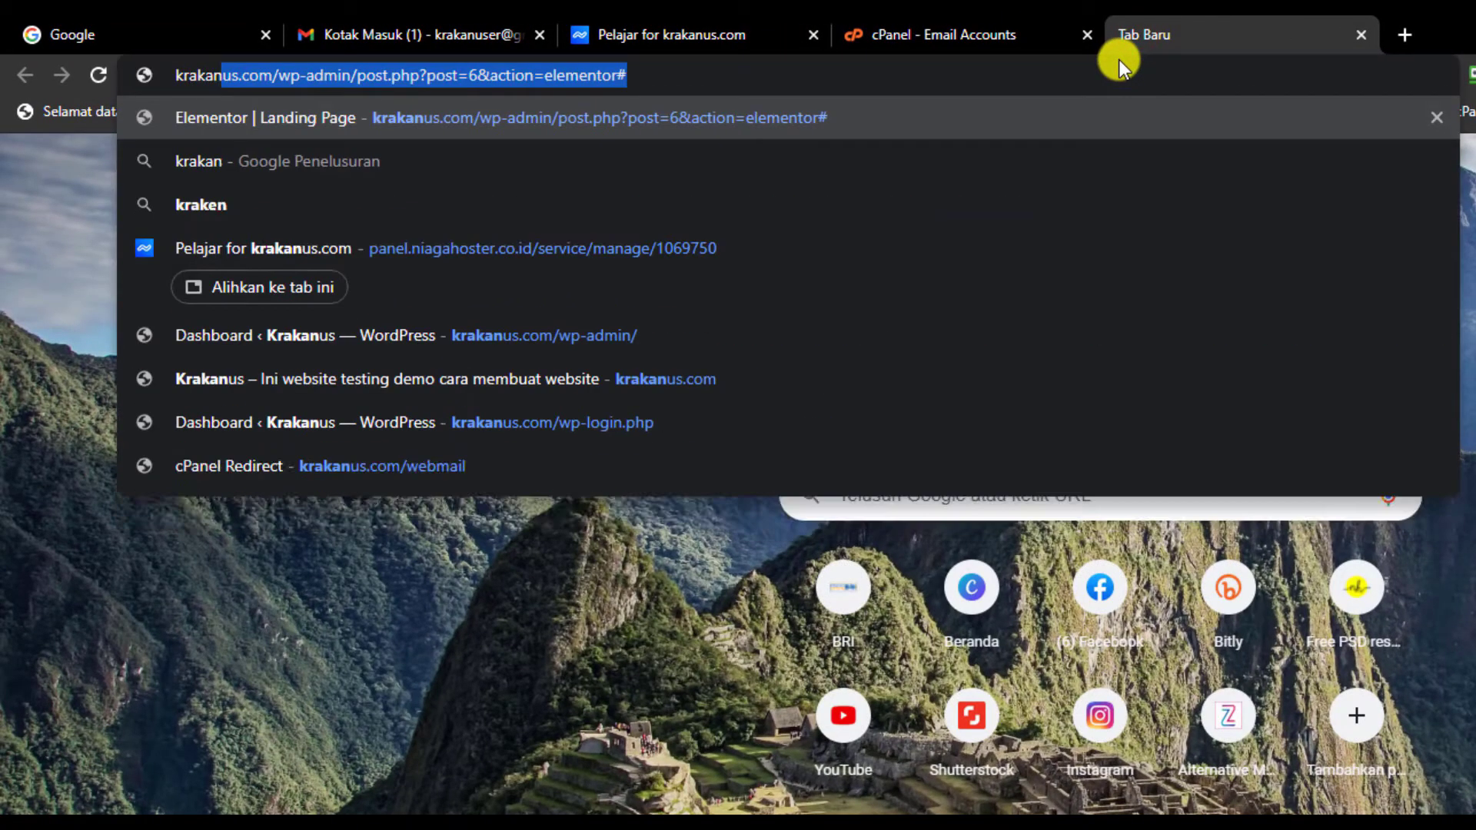
pyautogui.write('us.cxo')
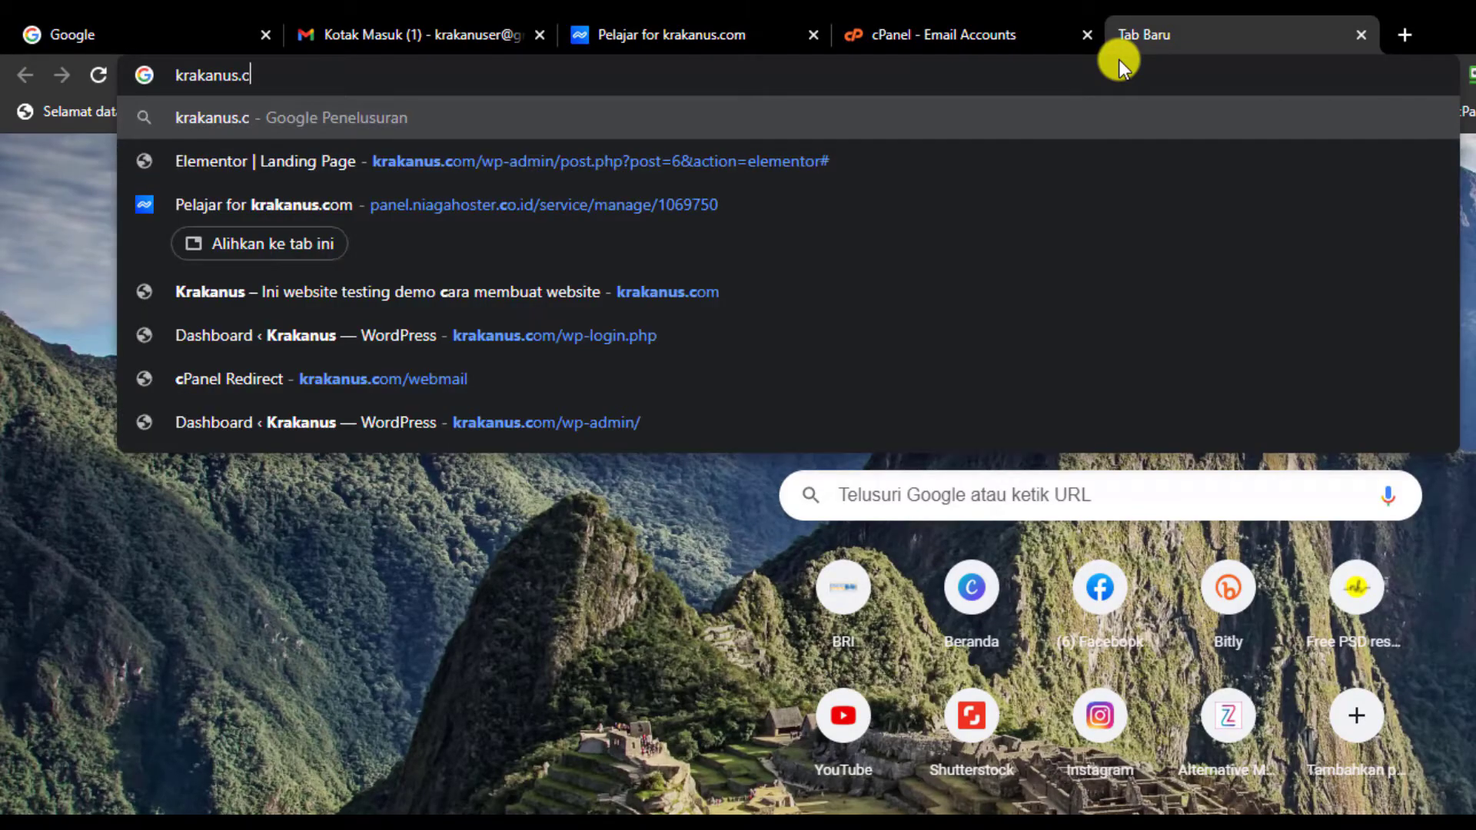
pyautogui.write('om/webmail')
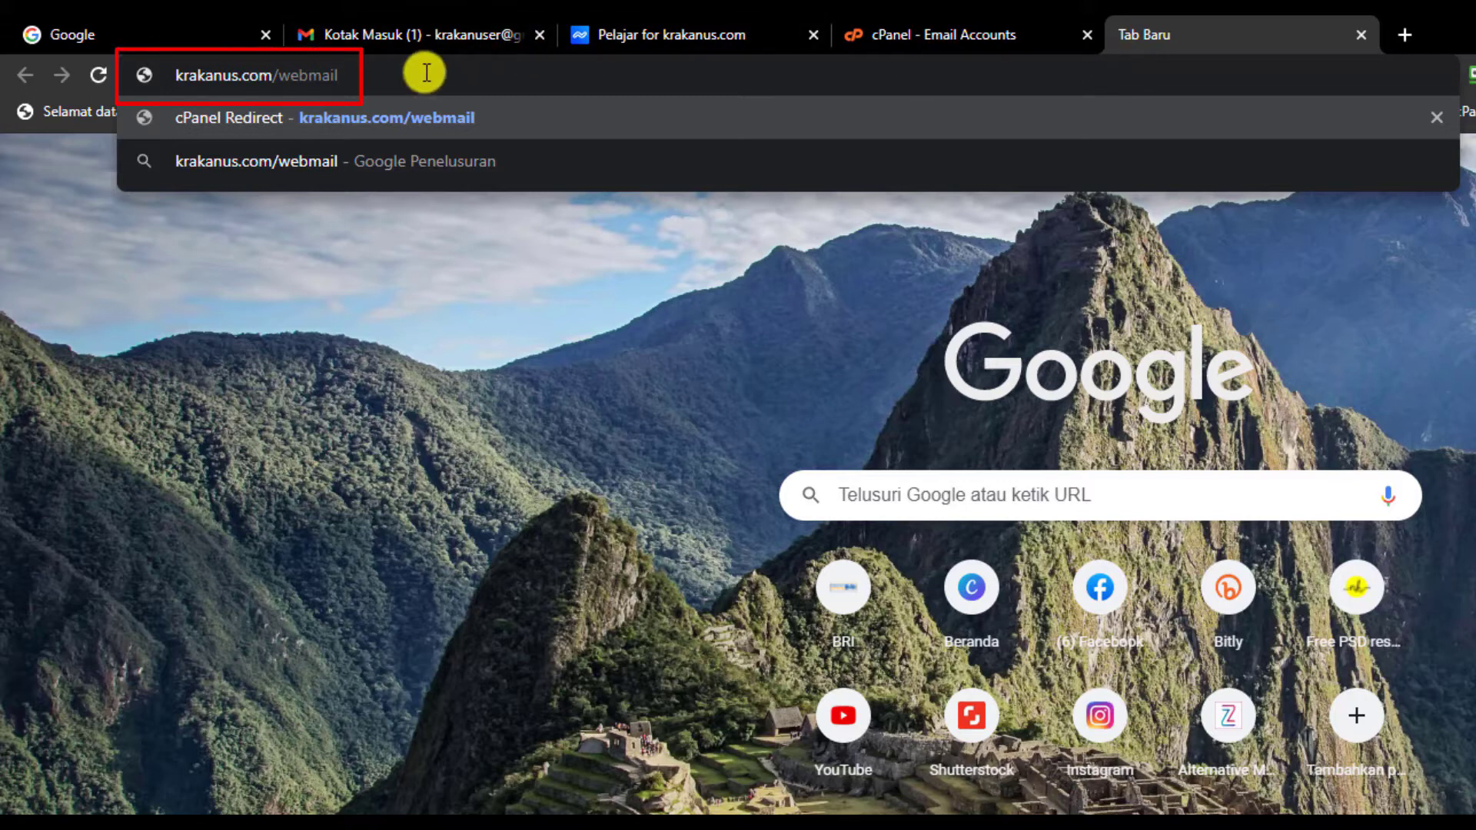
pyautogui.press('Return')
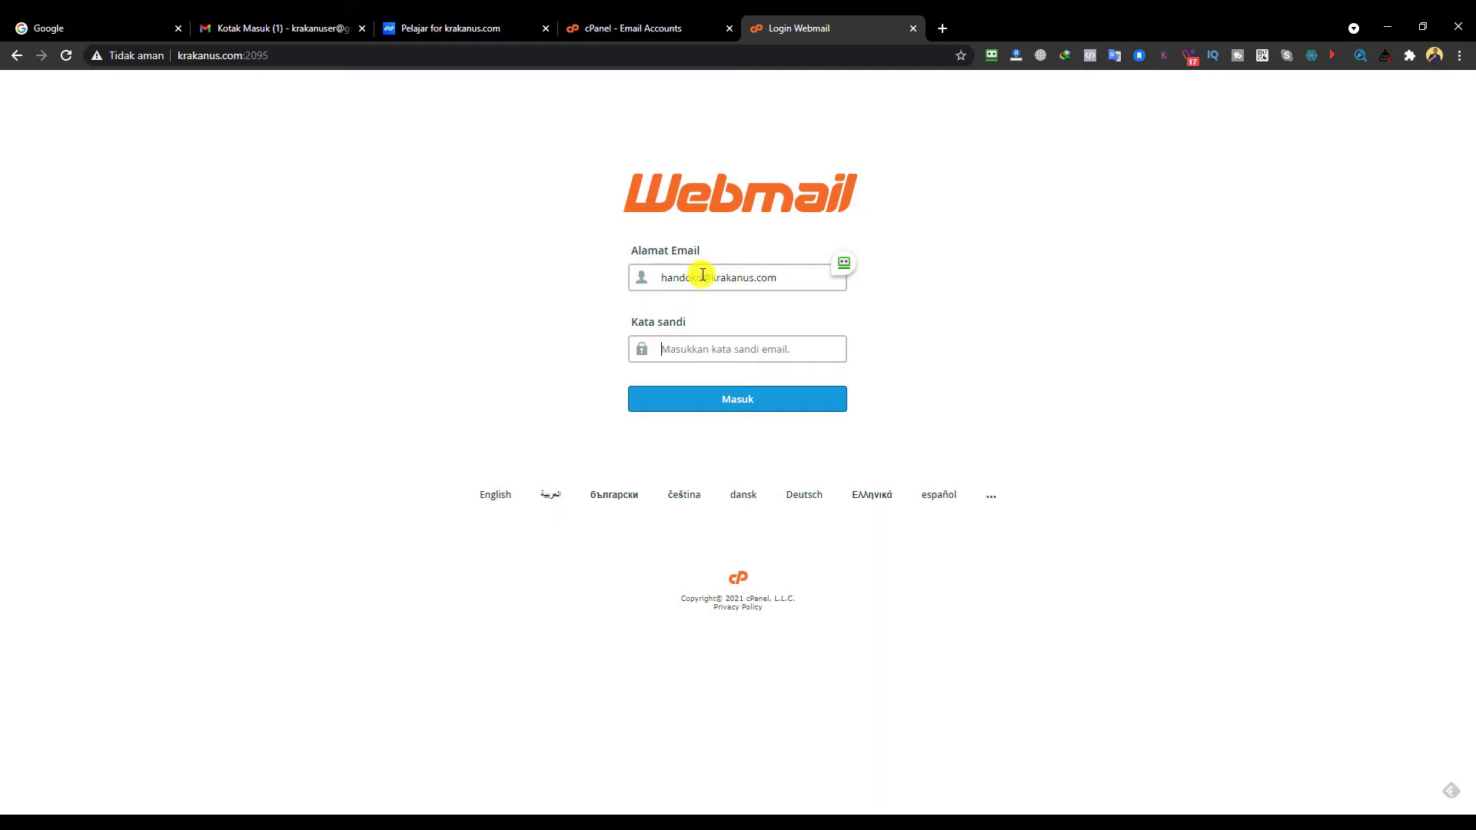
# - Log in to krakanus.com webmail with the account password and dismiss the save-password prompt
pyautogui.write('•••••')
pyautogui.click(684, 399)
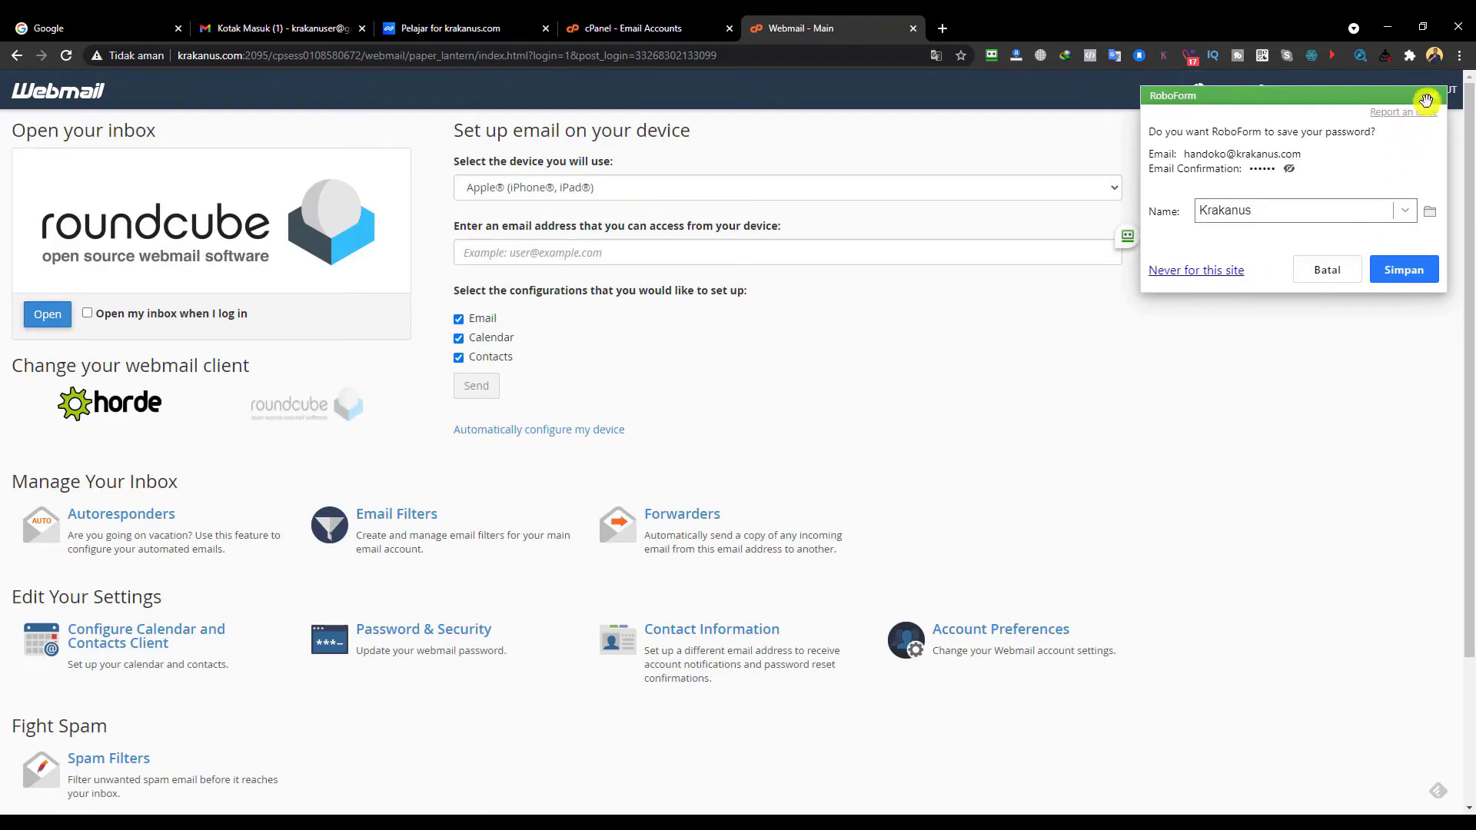
pyautogui.click(1433, 96)
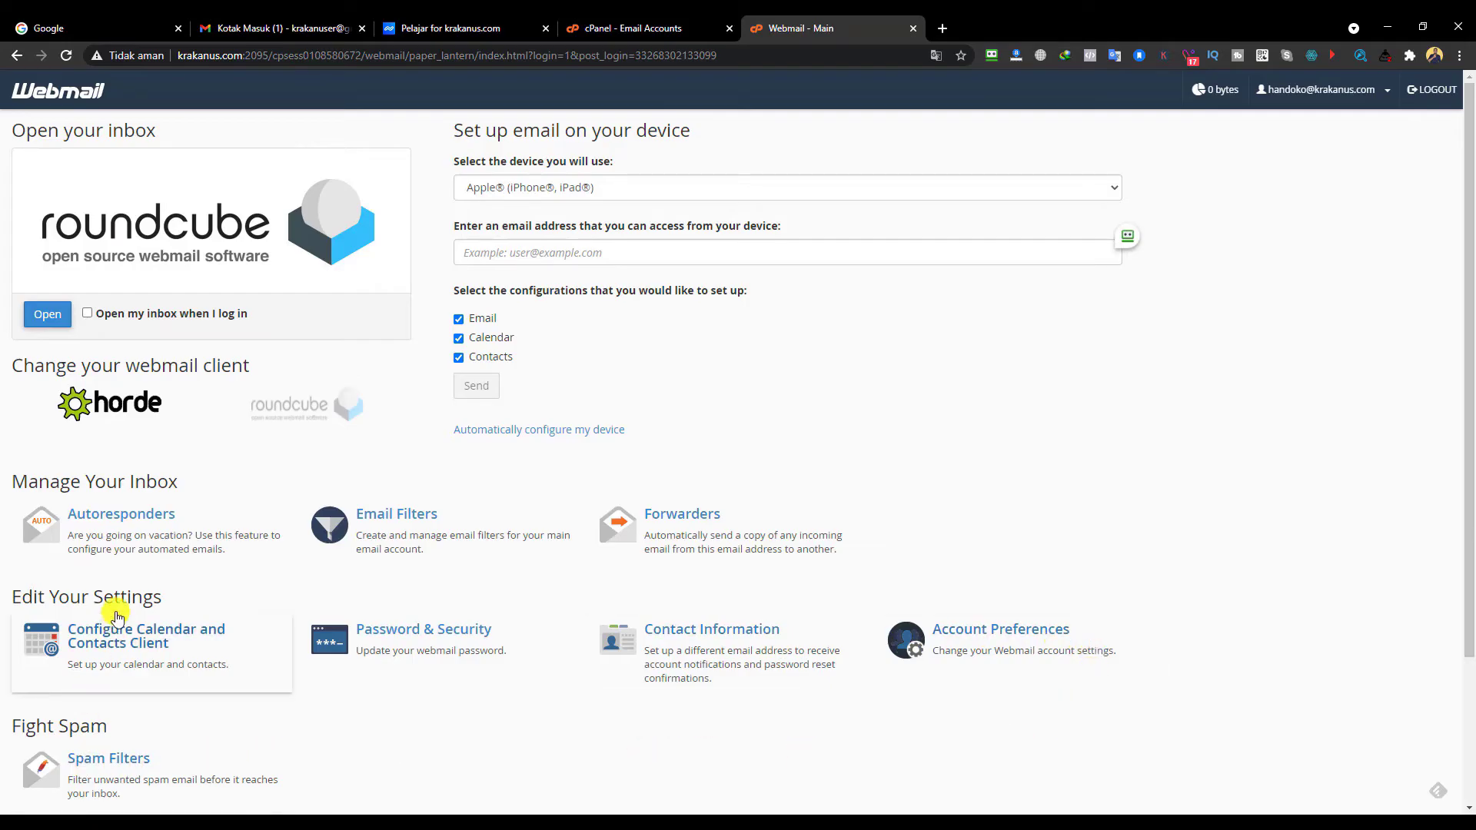
# - Enable 'Open my inbox when I log in' for the webmail account
pyautogui.scroll(-3, 119, 600)
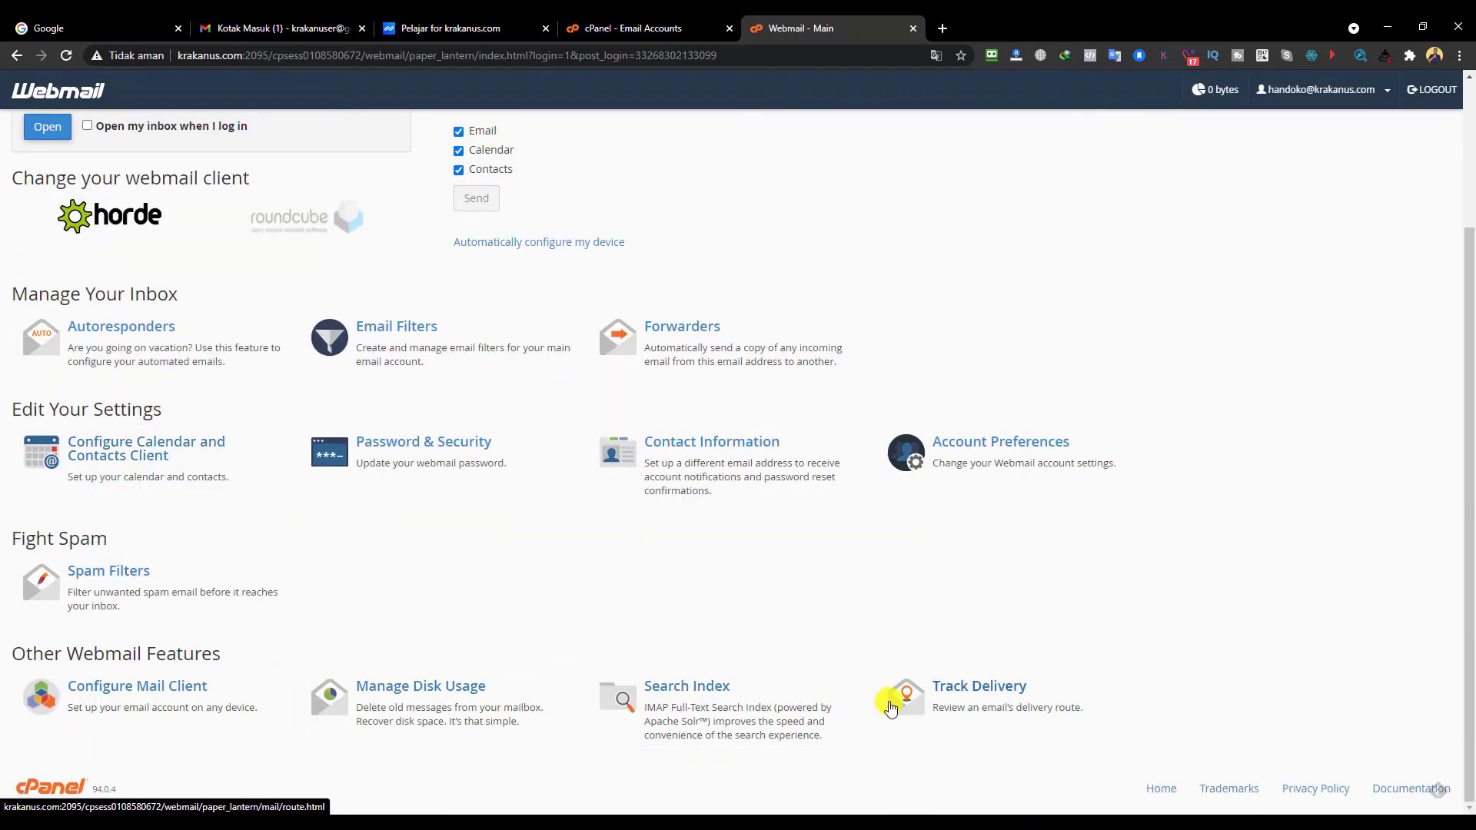
pyautogui.scroll(3, 241, 615)
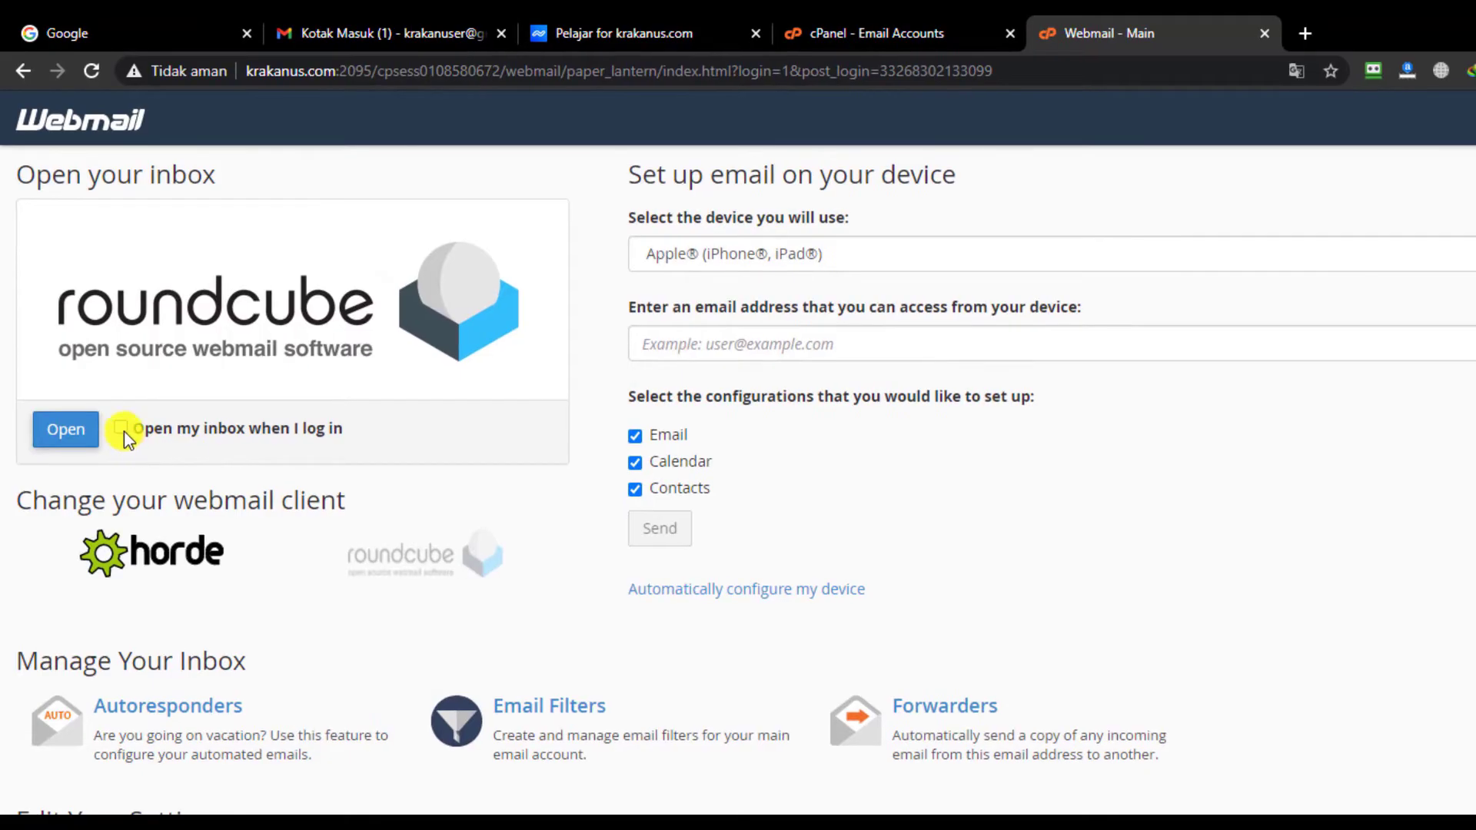
pyautogui.click(122, 428)
# - Open the empty Roundcube inbox, cancel the download prompt, then return to cPanel Email Accounts
pyautogui.click(66, 429)
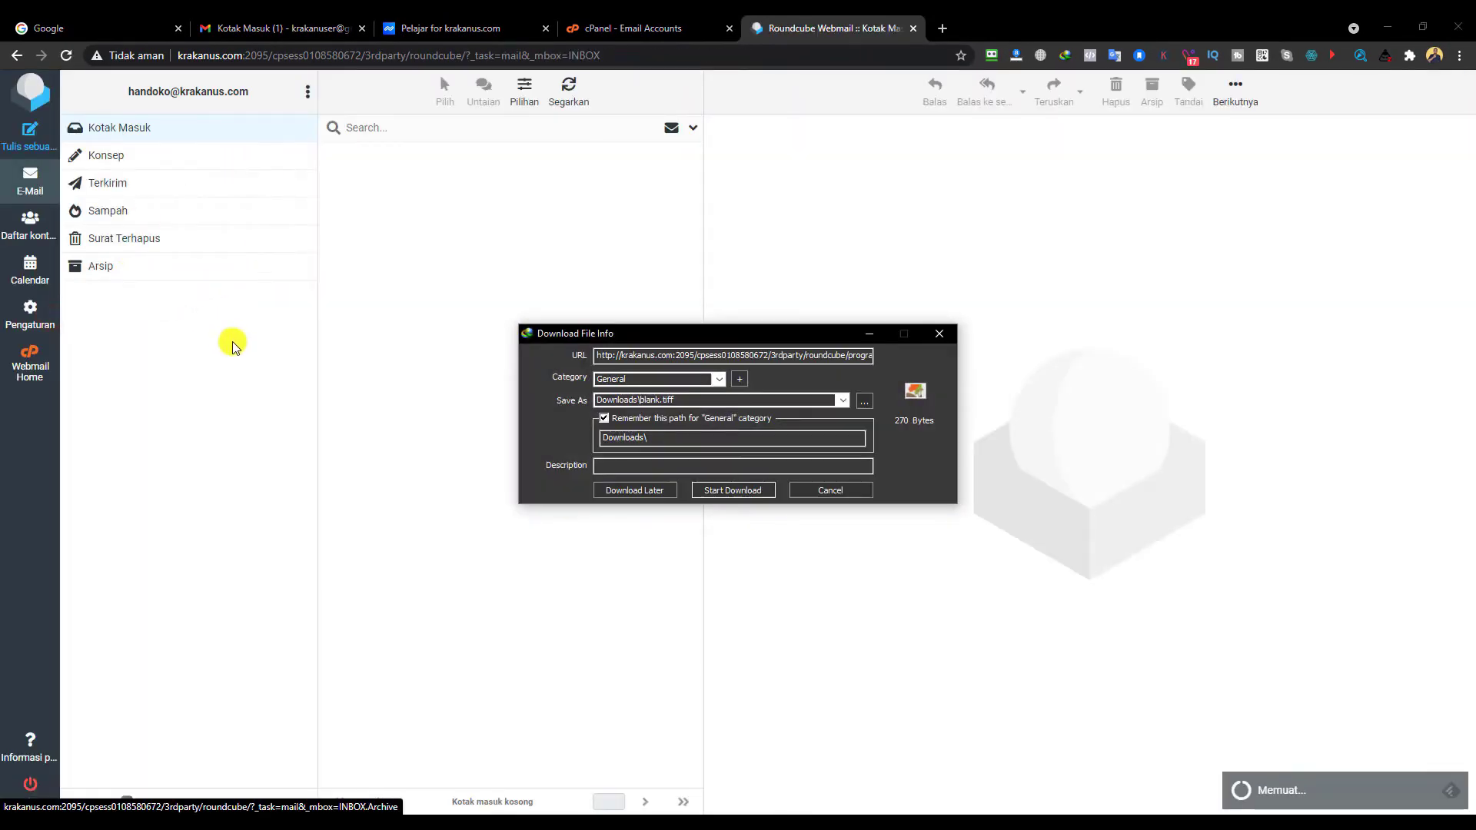
pyautogui.click(821, 492)
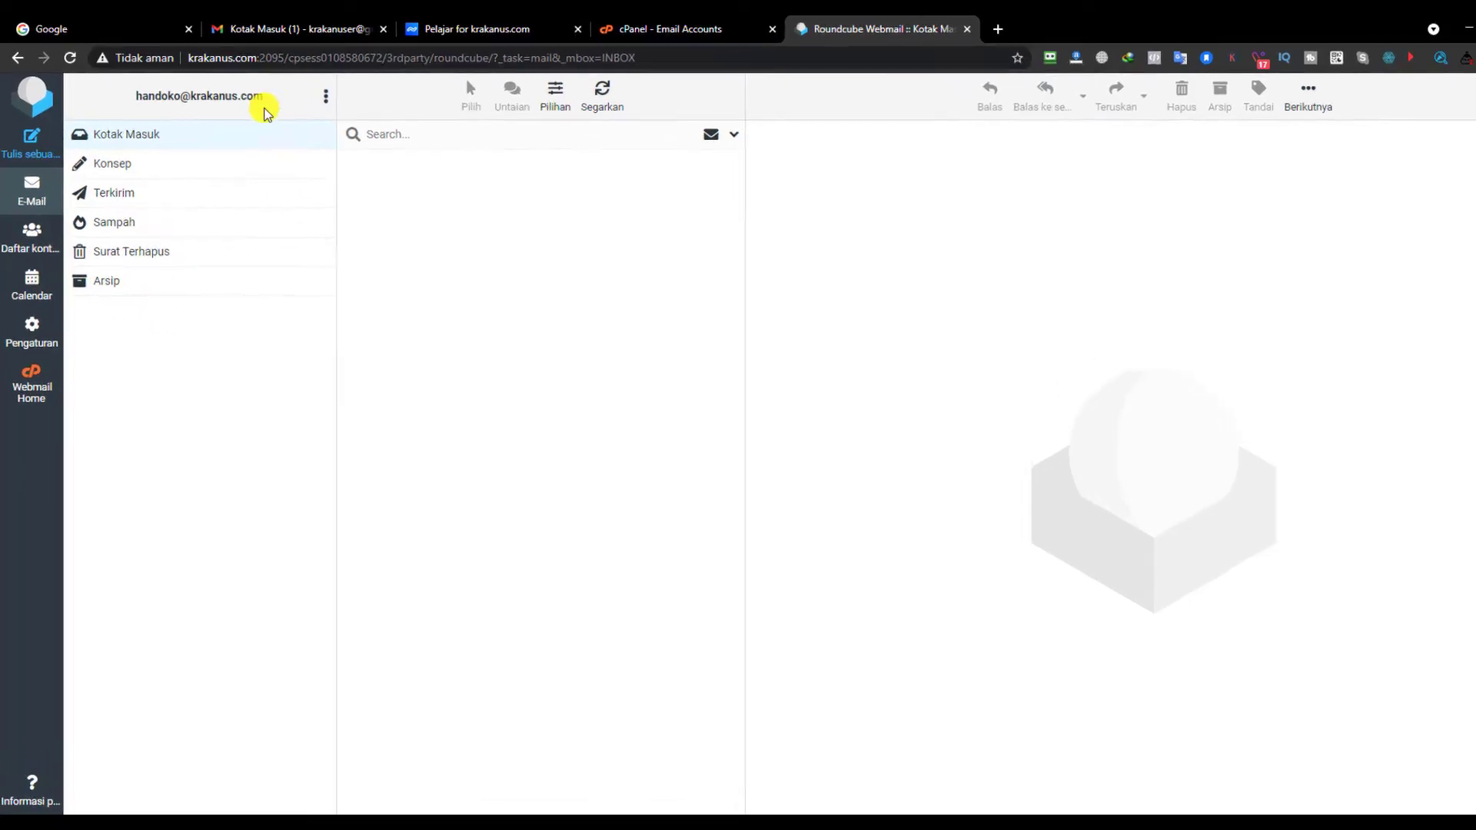
pyautogui.moveTo(263, 102); pyautogui.dragTo(134, 99)
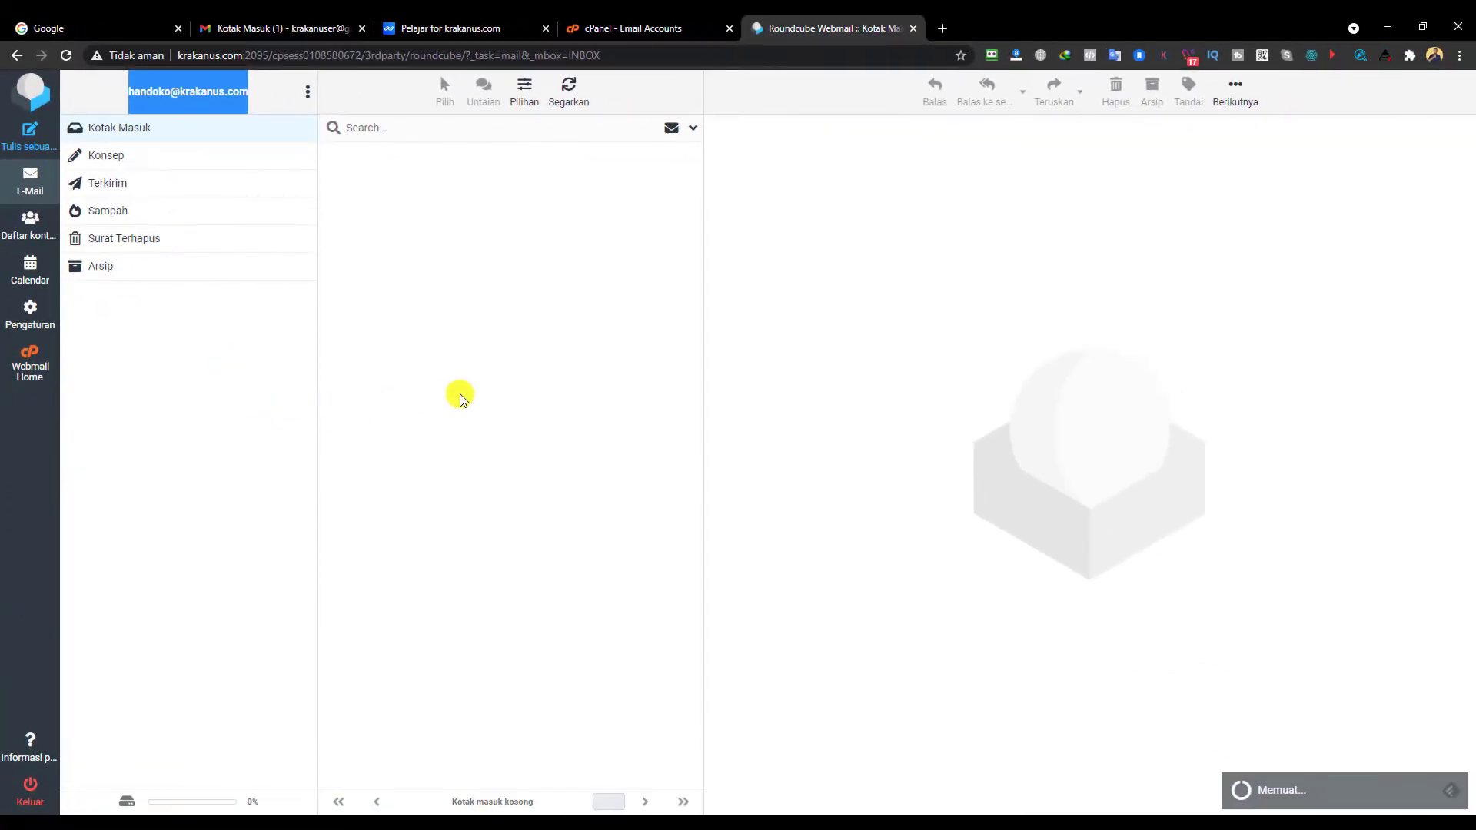
pyautogui.click(513, 384)
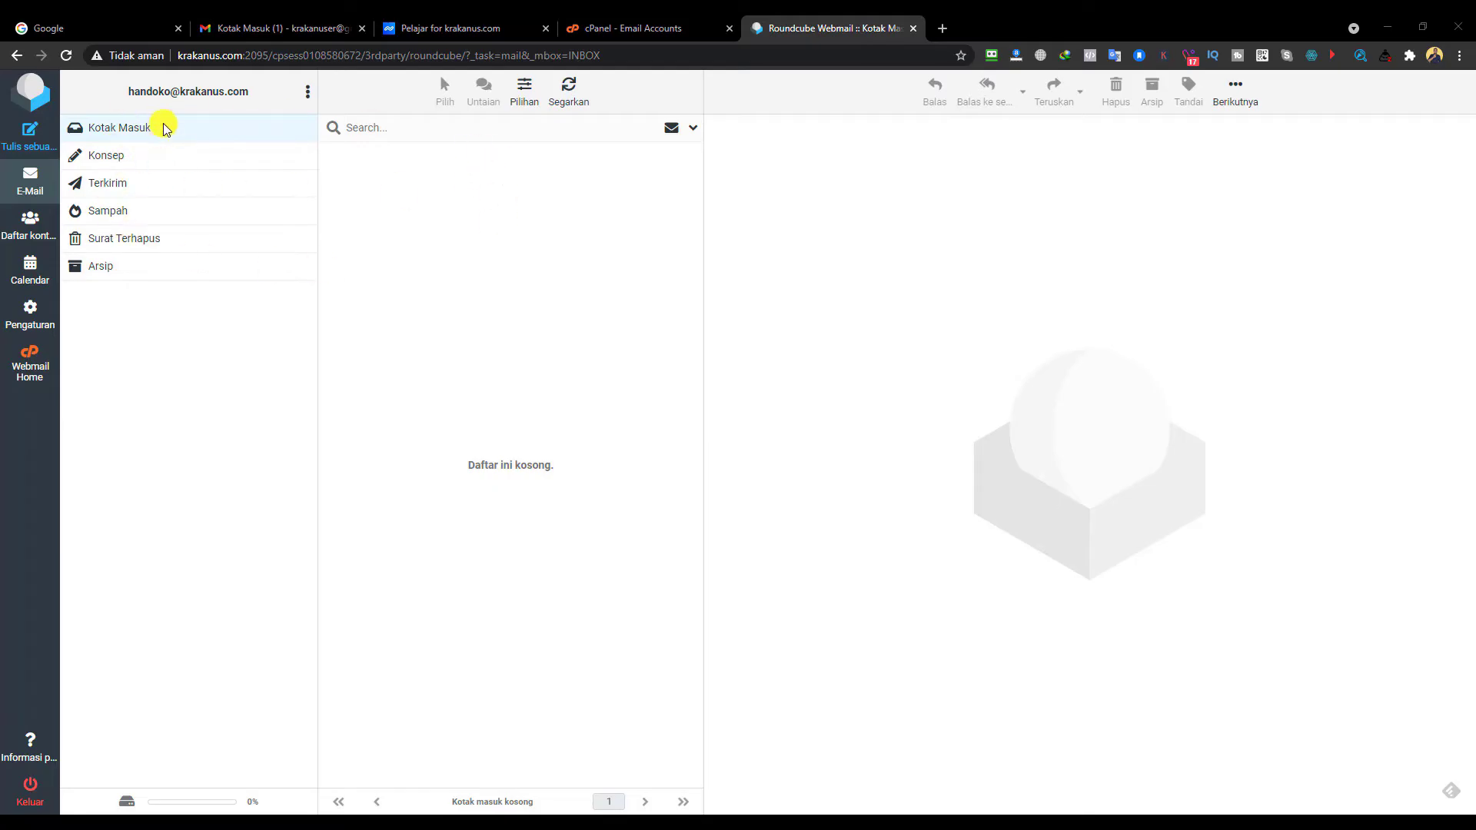
pyautogui.moveTo(110, 91); pyautogui.dragTo(249, 90)
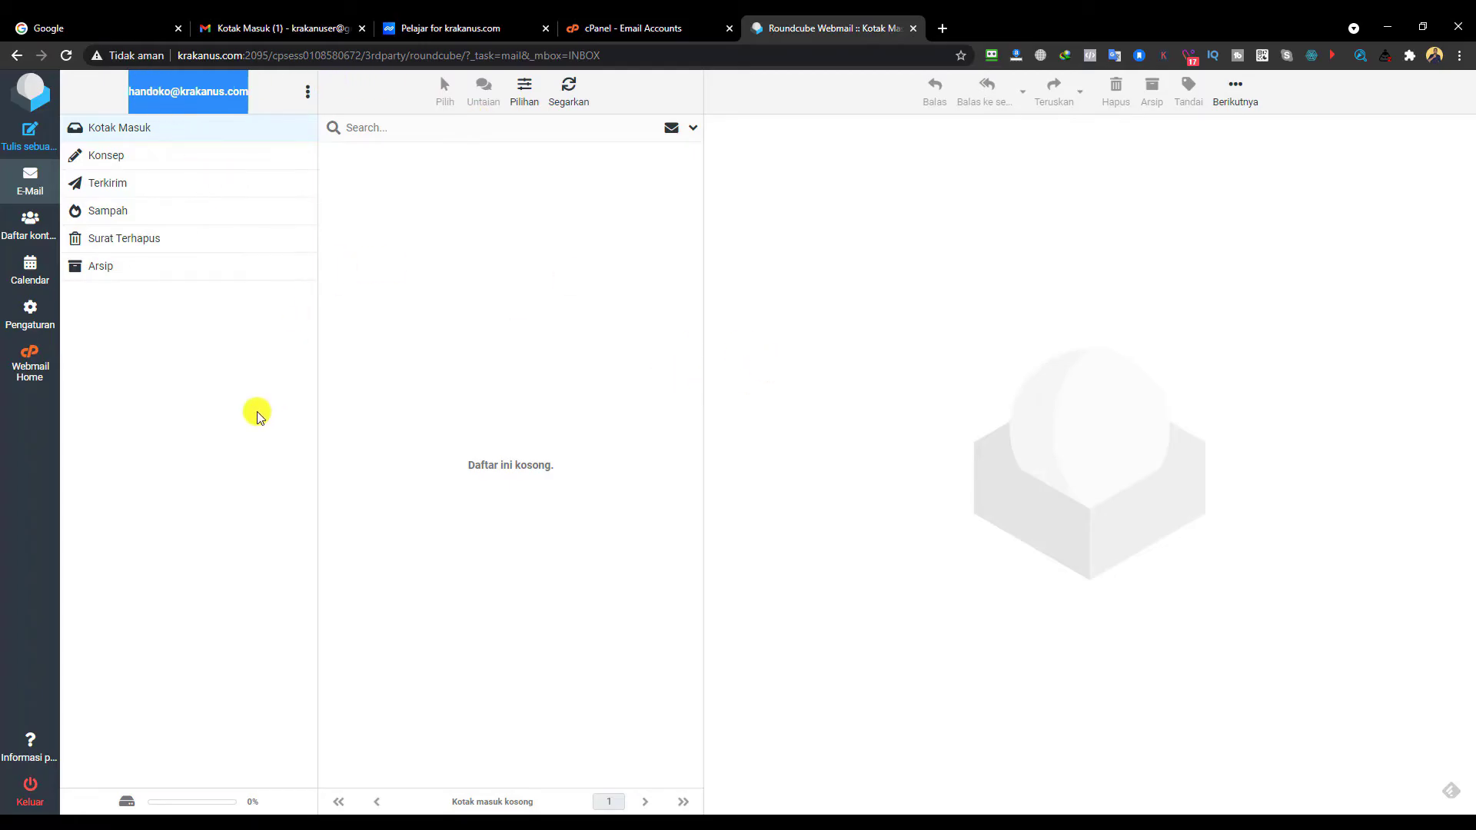
pyautogui.click(289, 365)
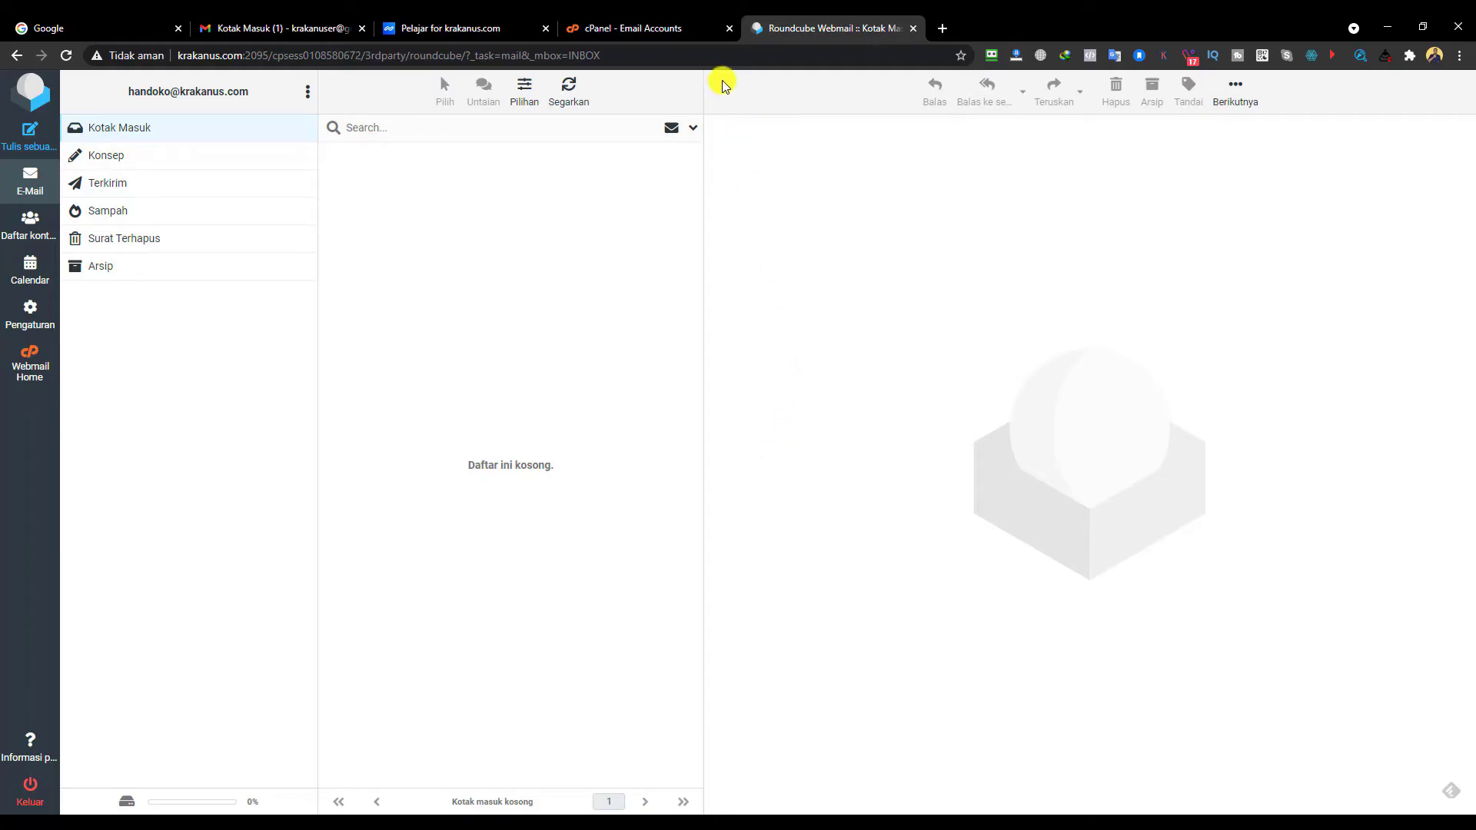
pyautogui.click(648, 31)
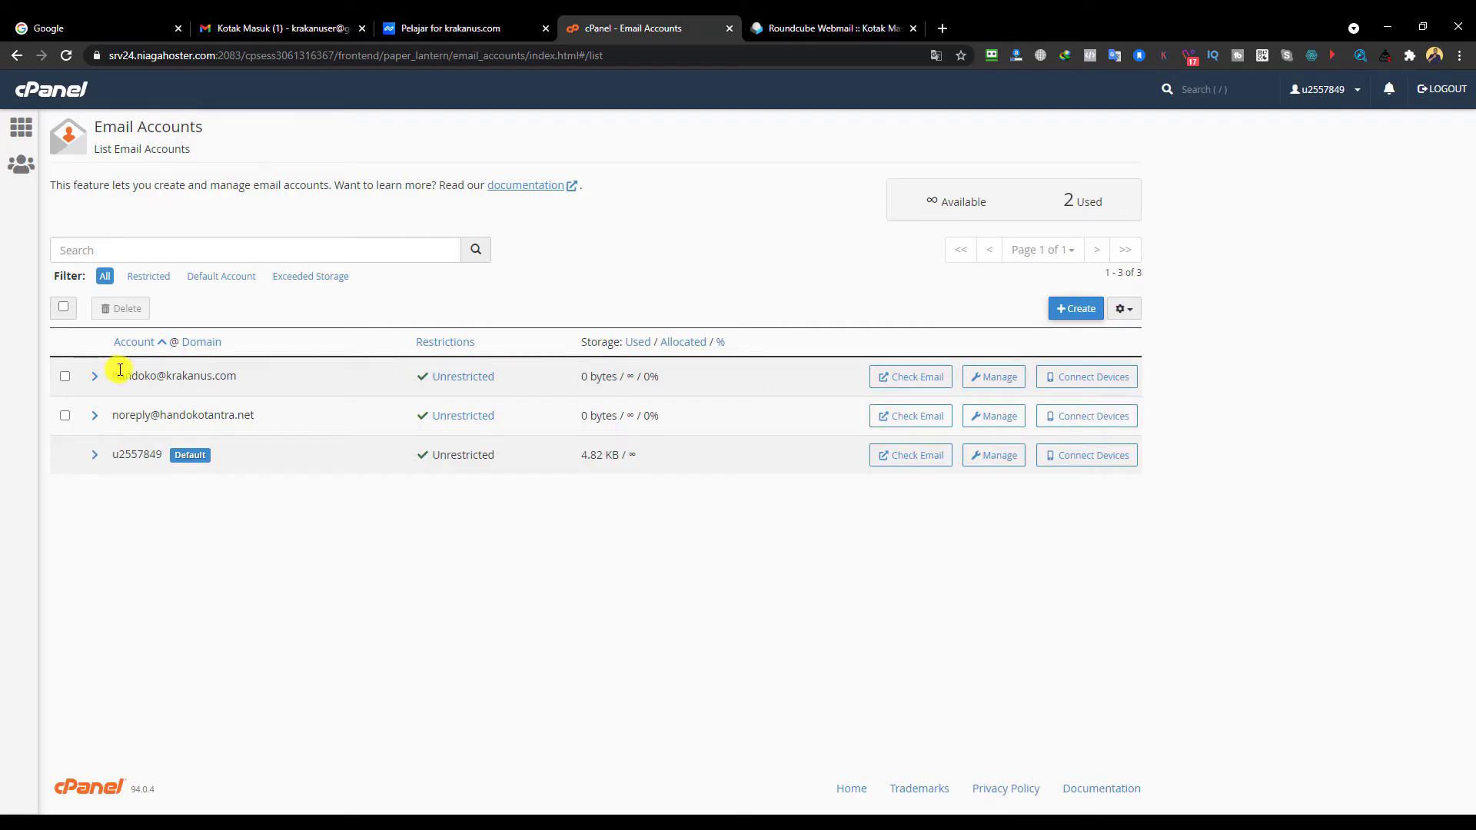
# - Review the mailbox's client settings (mail.krakanus.com, IMAP 993, SMTP 465), then return to cPanel home
pyautogui.click(1067, 377)
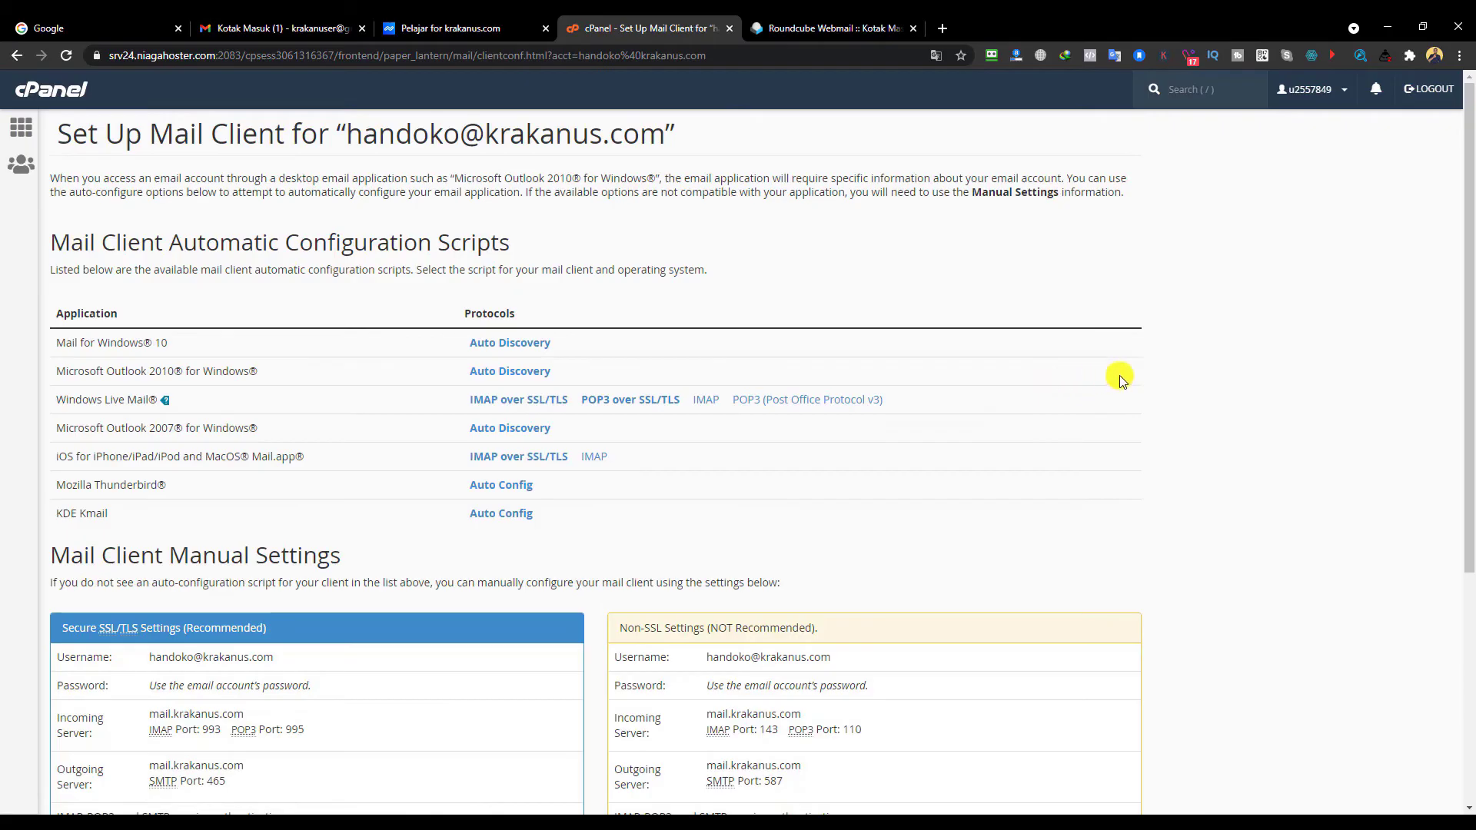
pyautogui.scroll(-3, 612, 321)
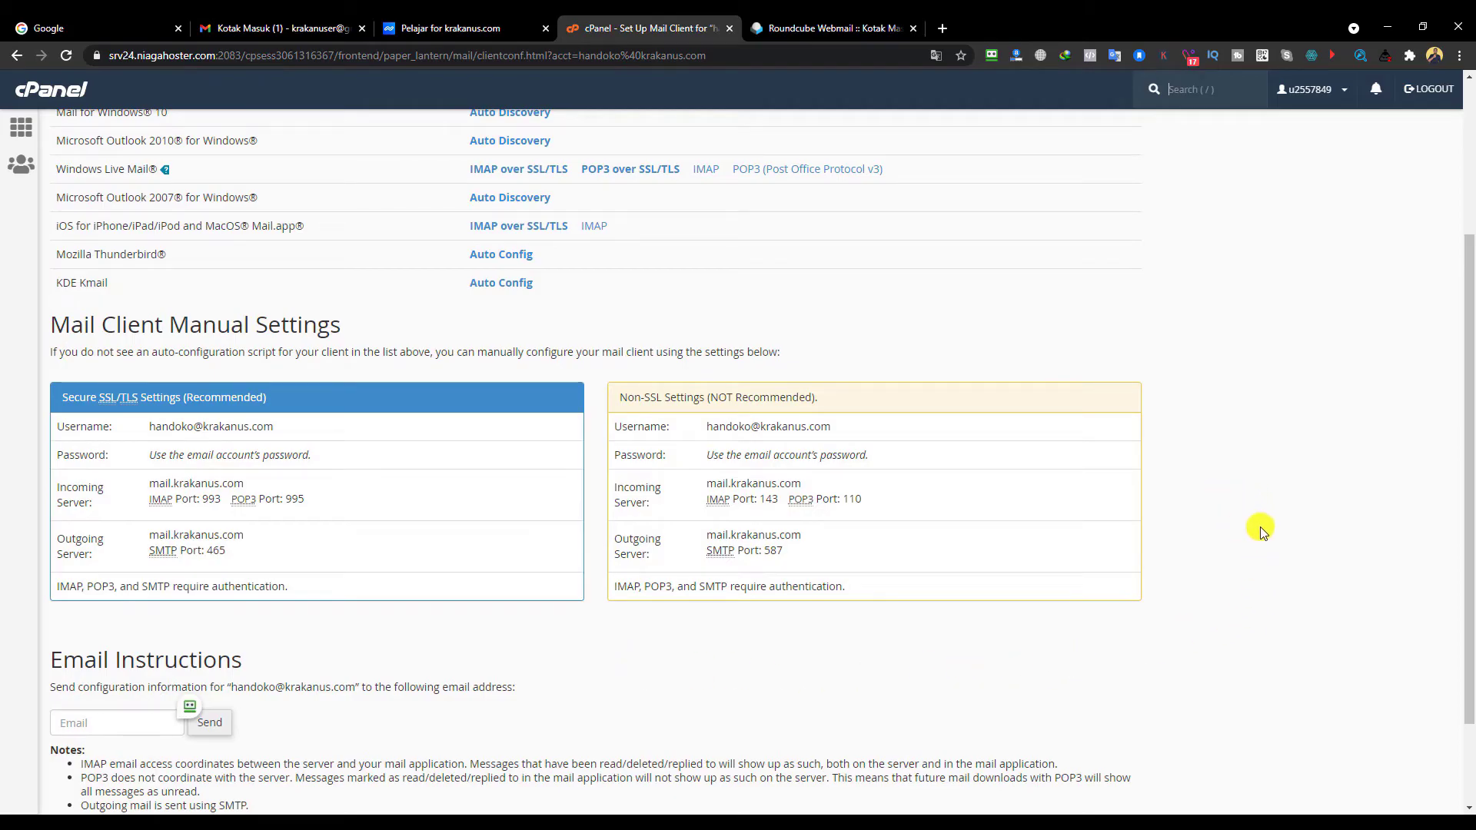
pyautogui.scroll(3, 223, 262)
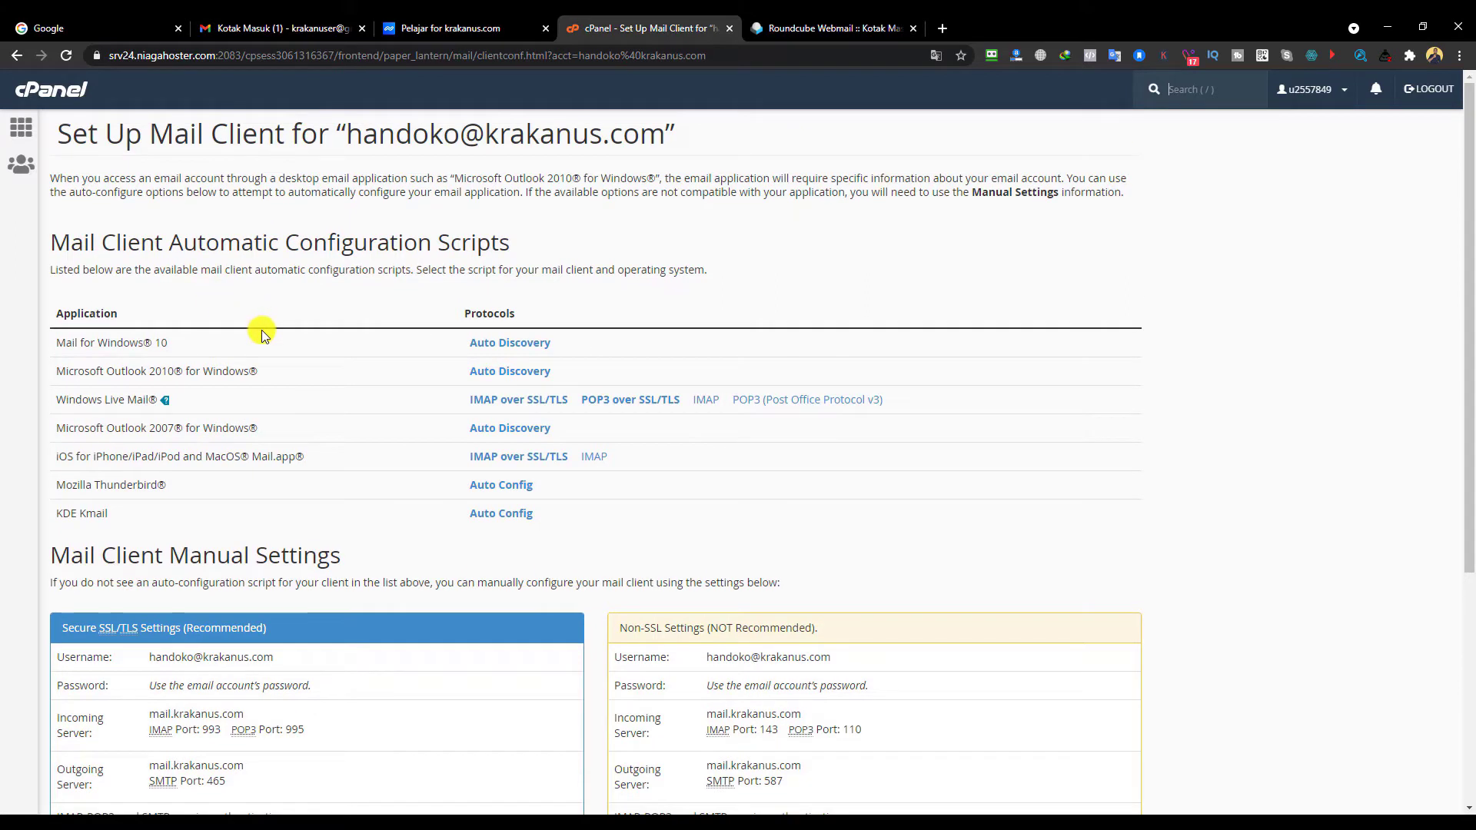
pyautogui.click(22, 128)
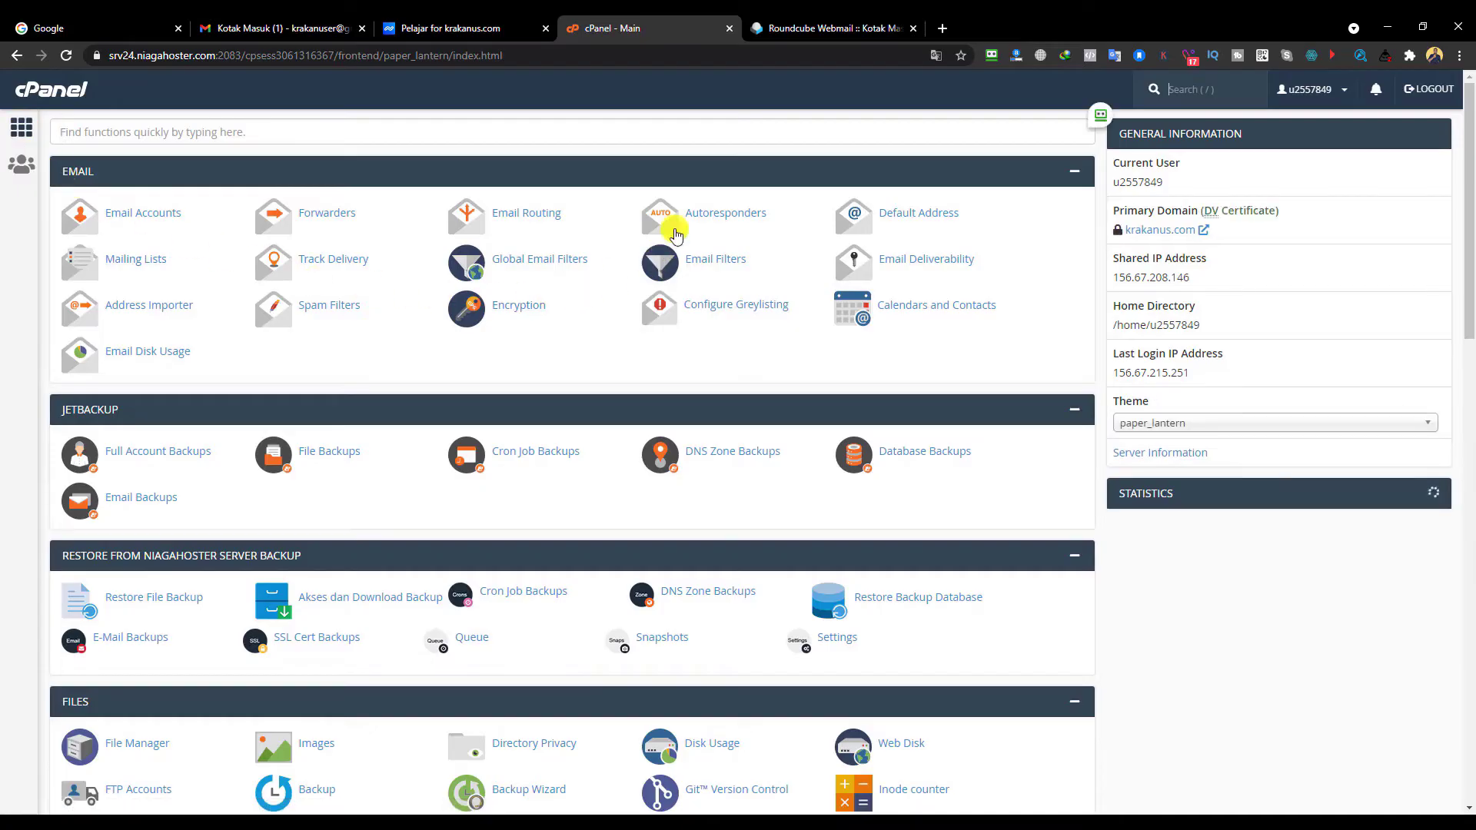
# - Open Forwarders in a new tab and start adding a krakanus.com forwarder, focusing the destination field
pyautogui.middleClick(312, 215)
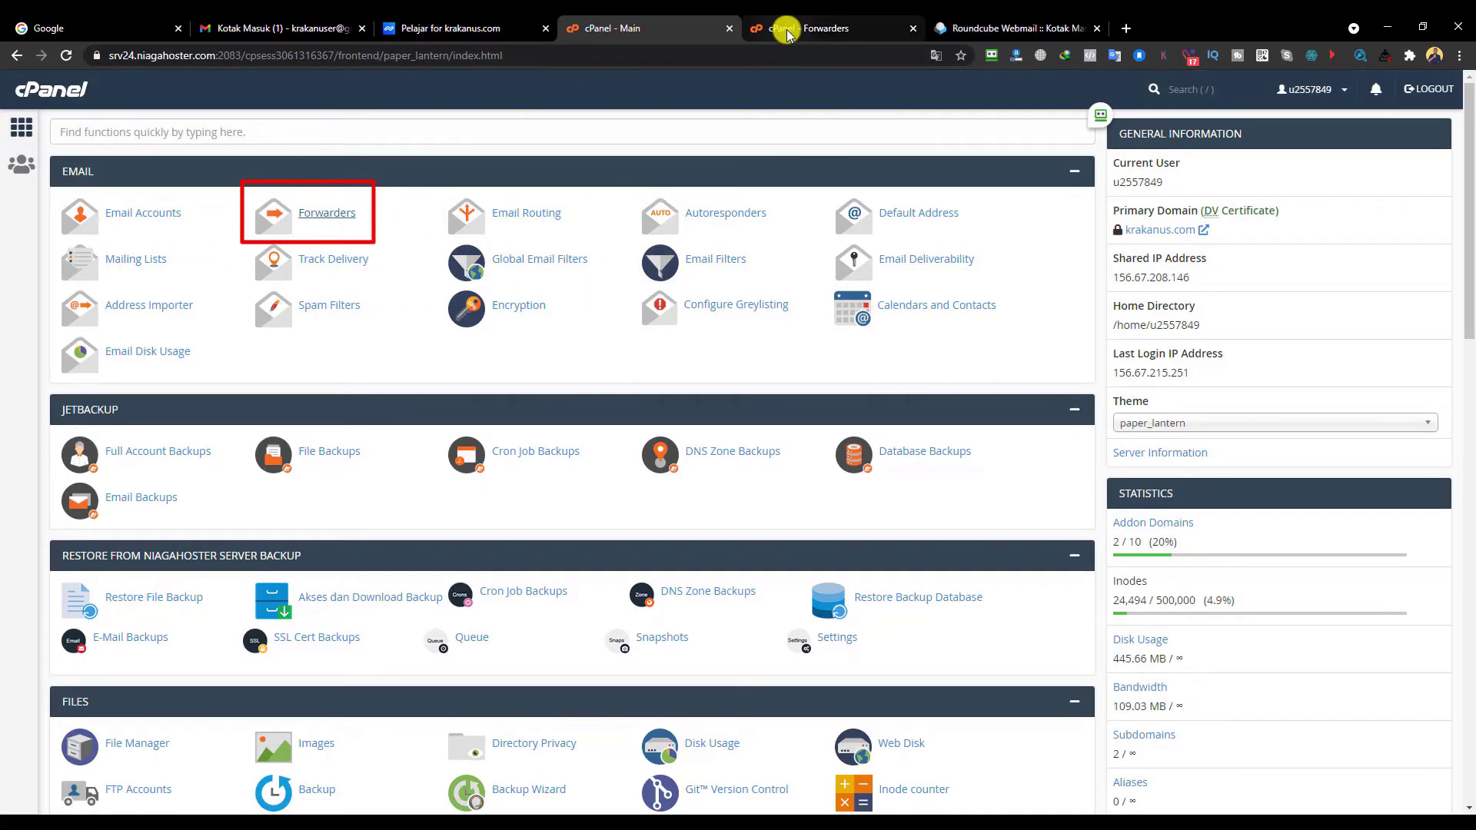
pyautogui.click(788, 35)
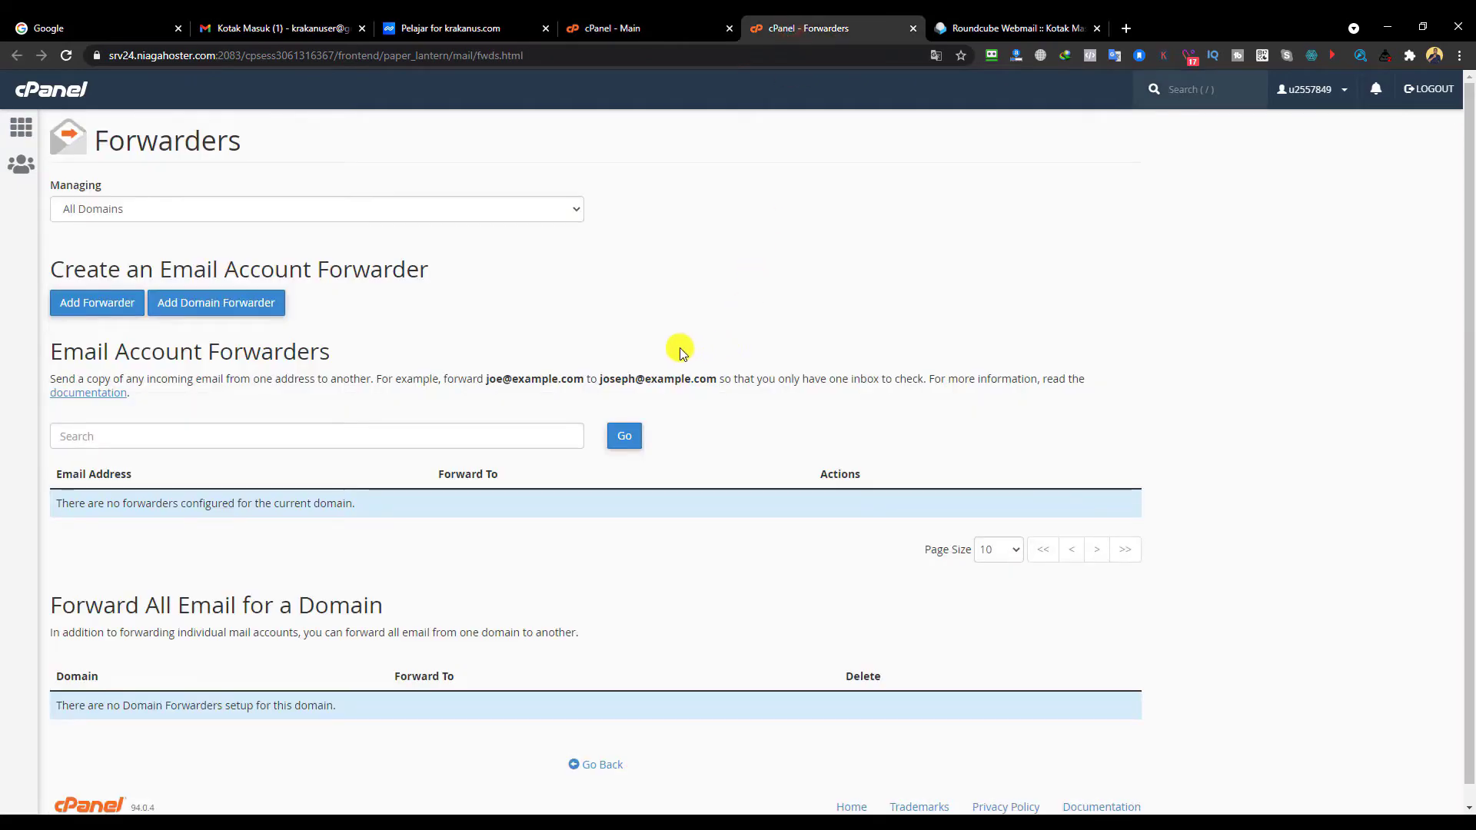
pyautogui.click(96, 307)
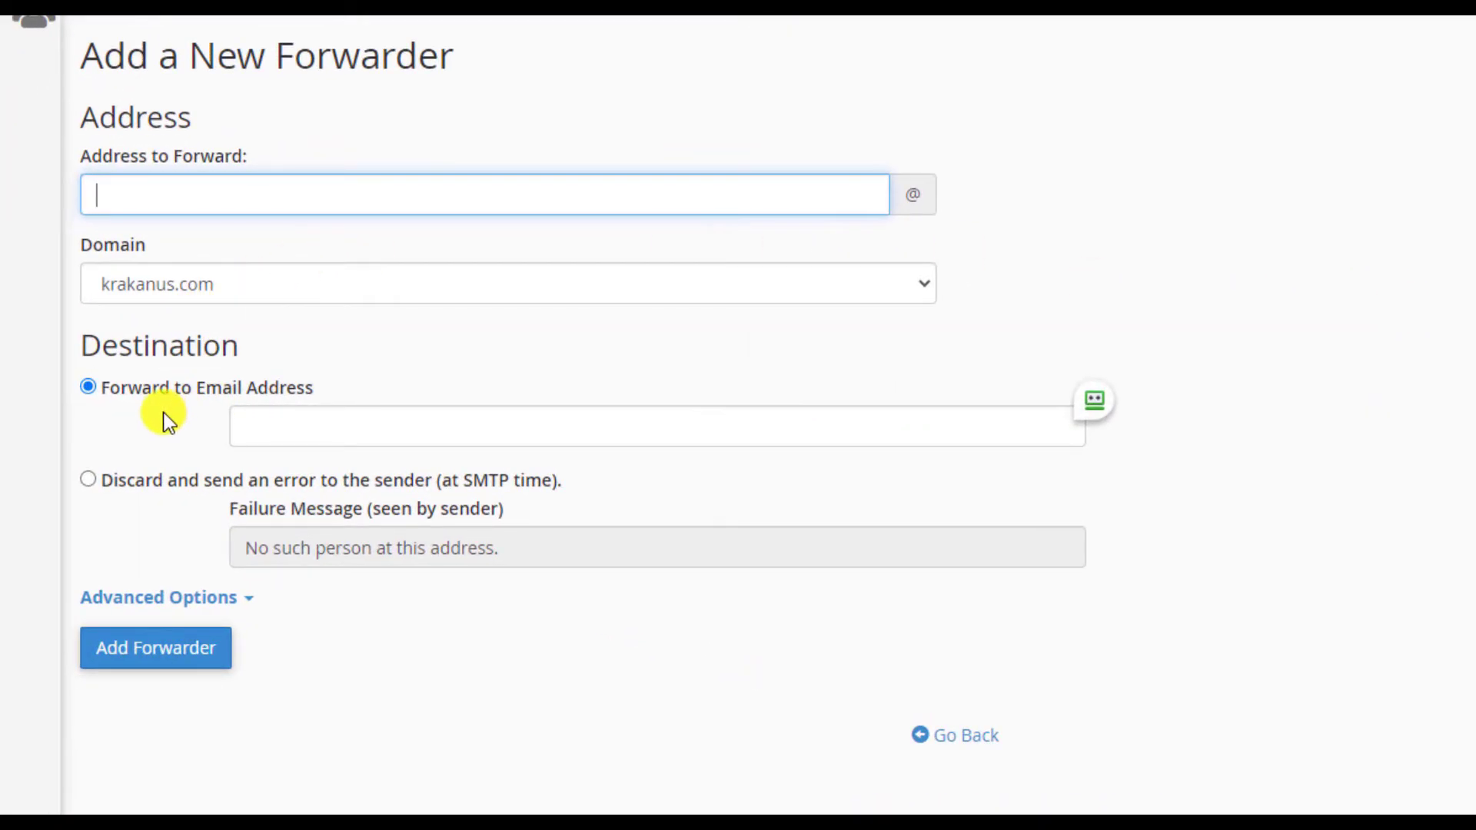
pyautogui.click(313, 421)
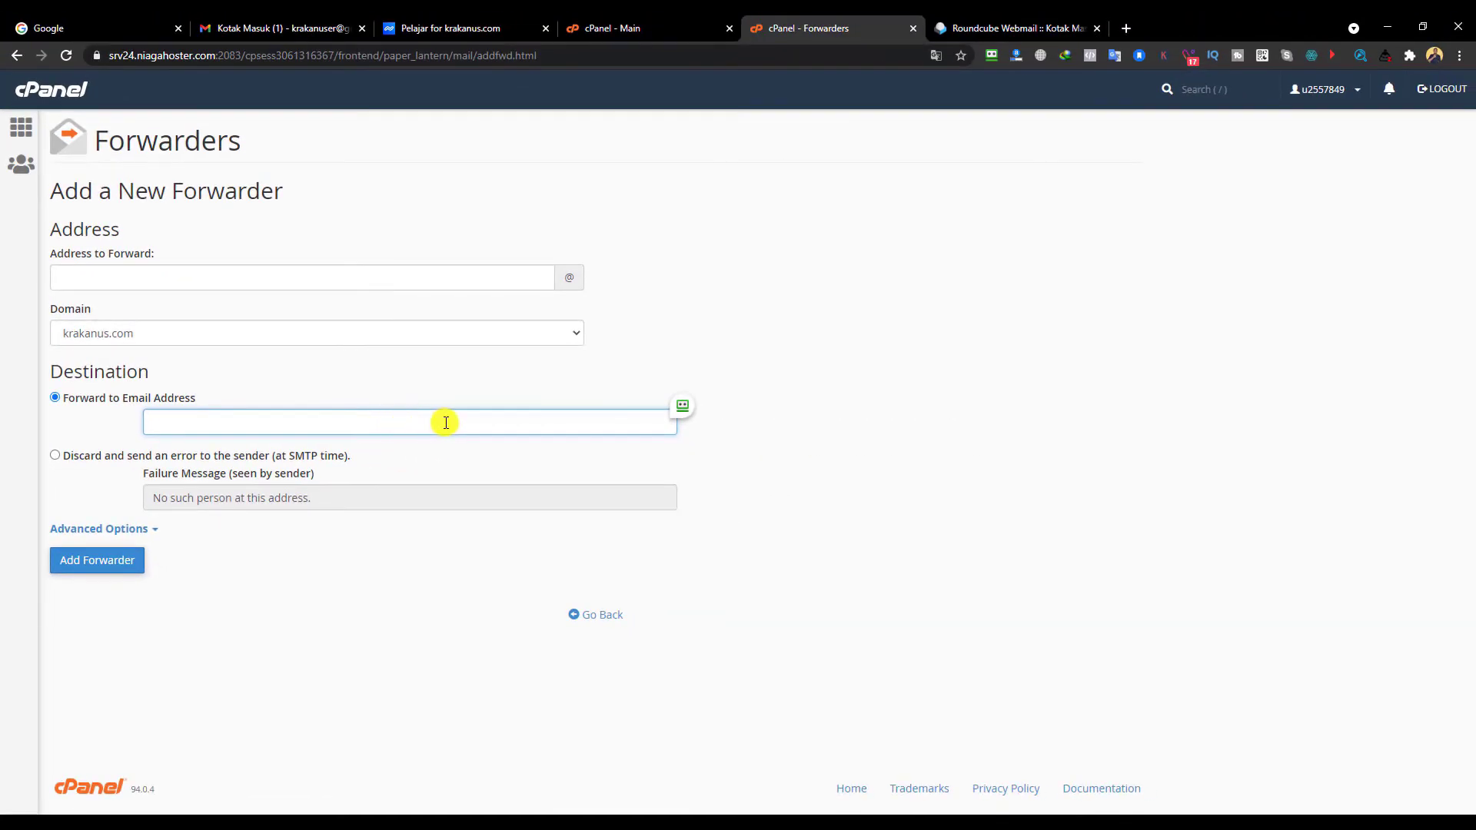
pyautogui.click(265, 29)
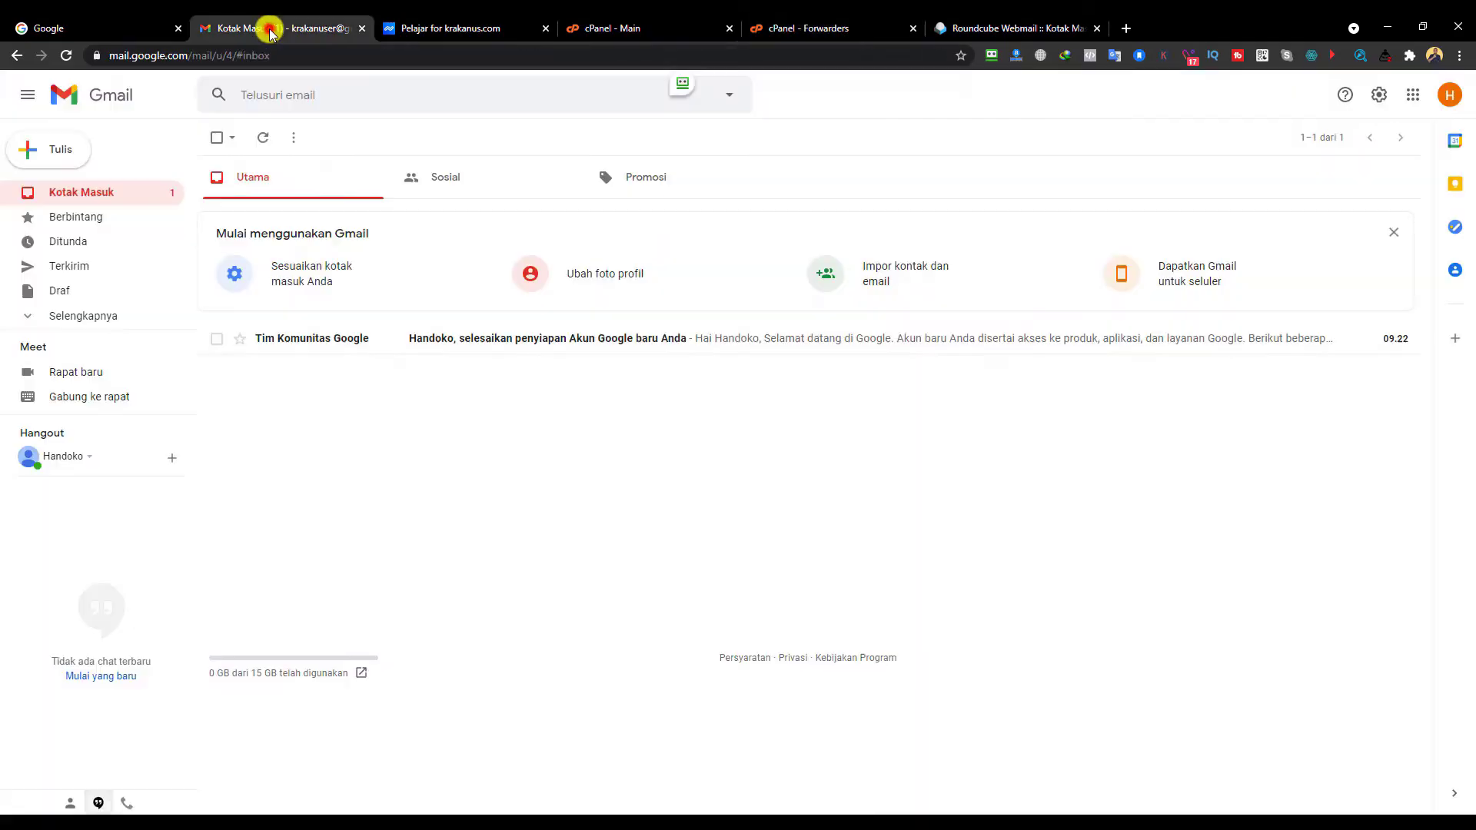
pyautogui.click(1445, 100)
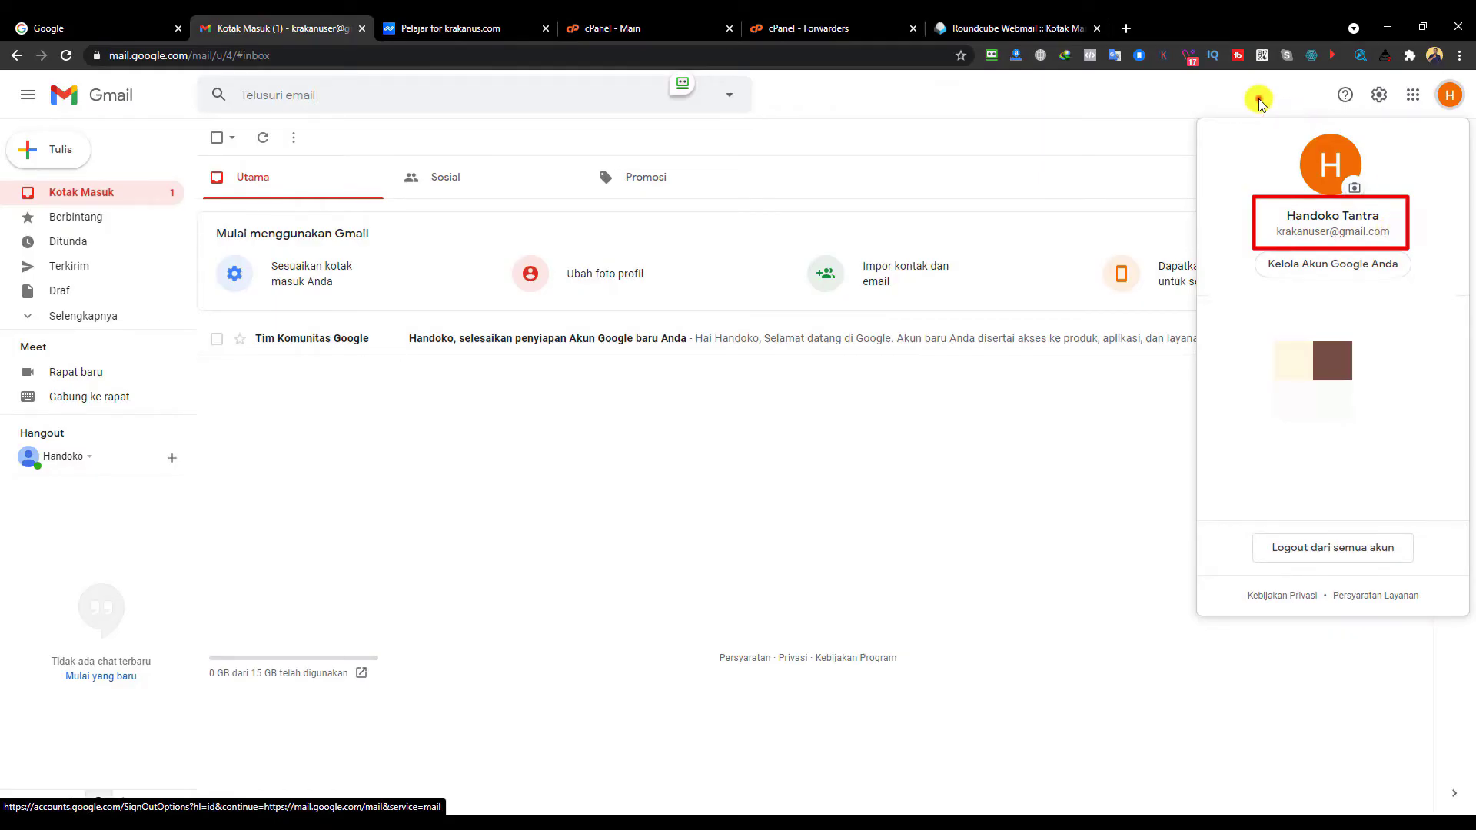
pyautogui.click(900, 31)
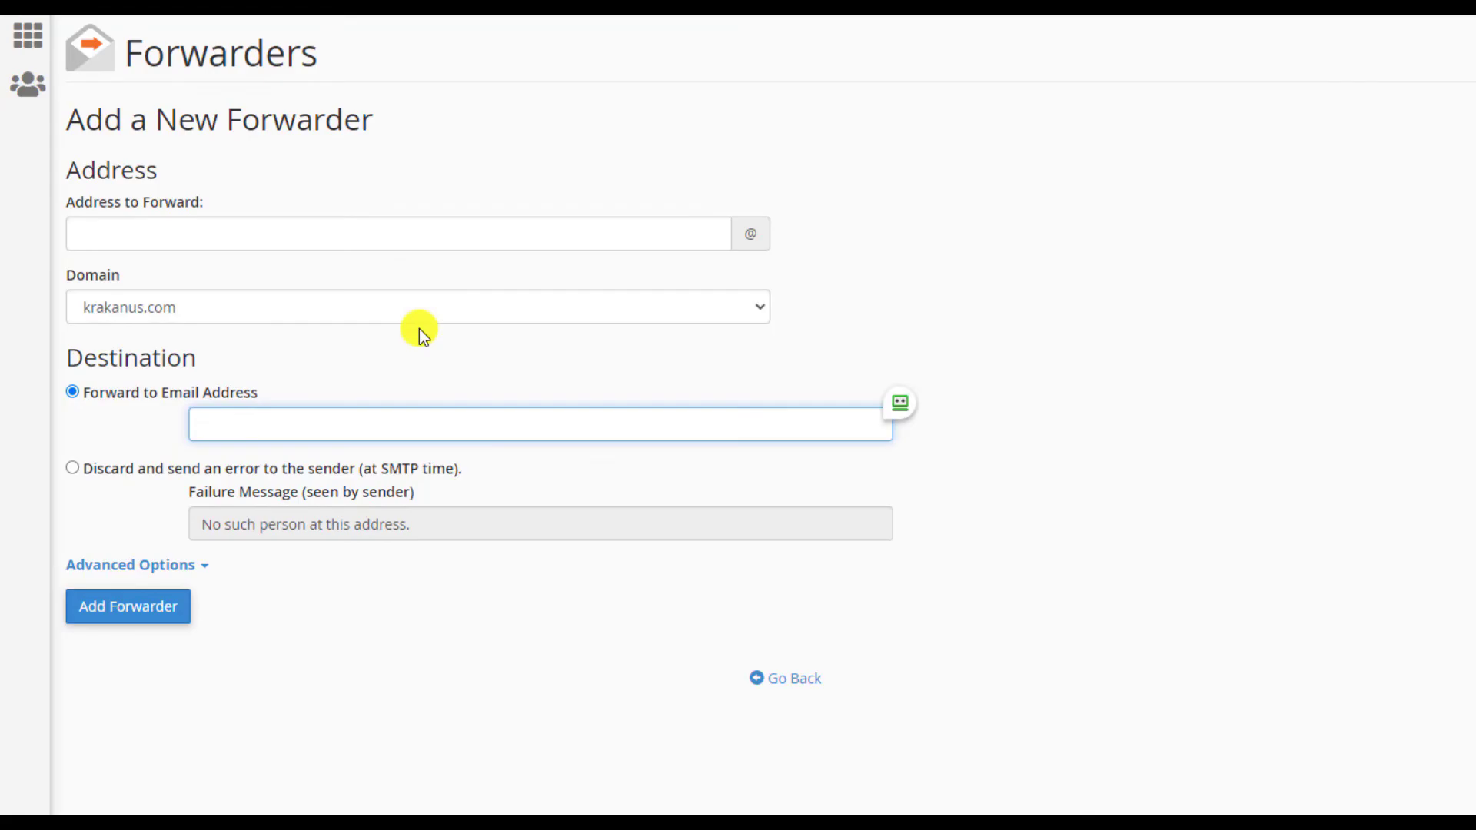
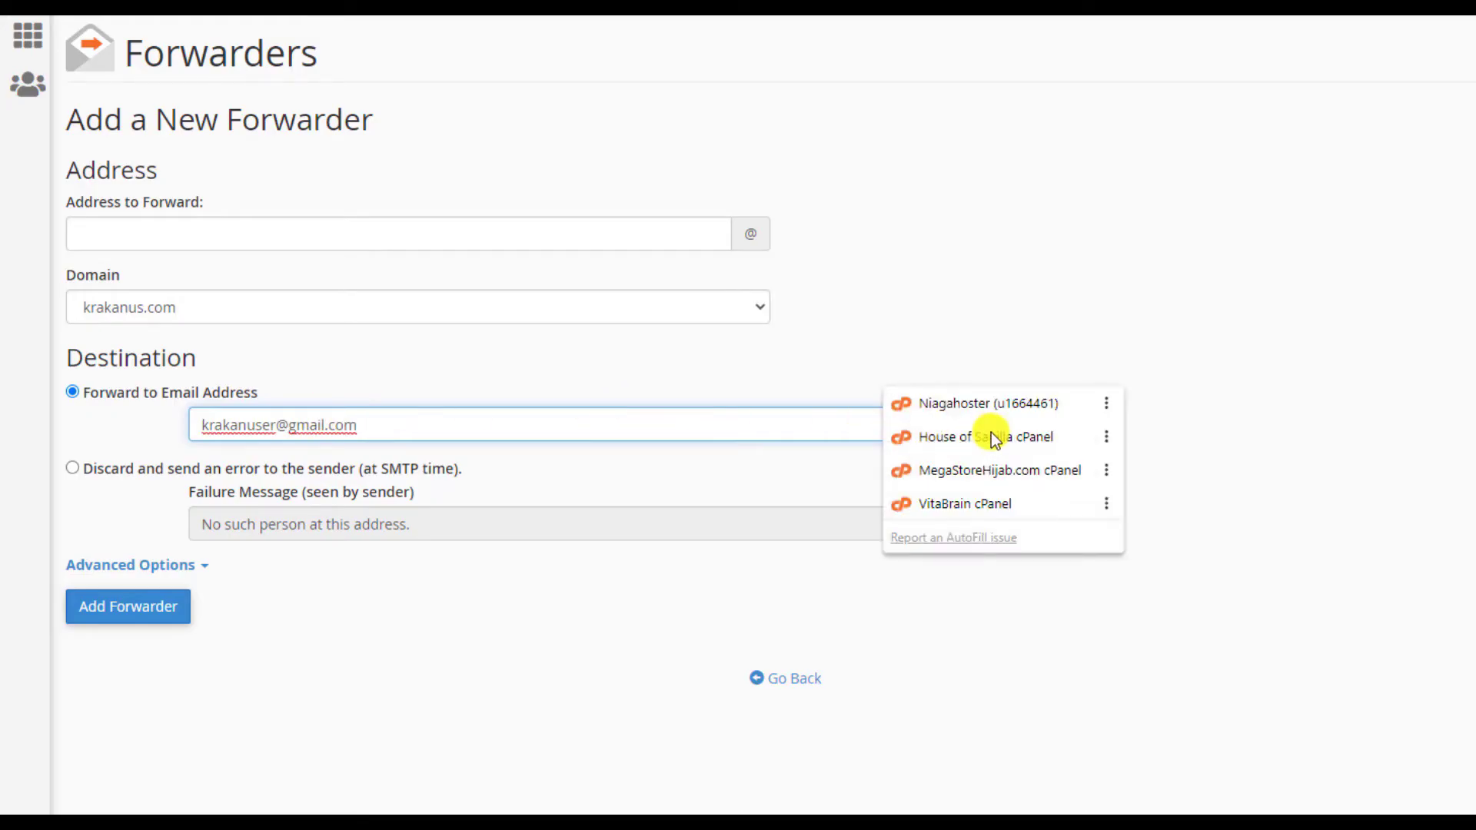
# - Add a cPanel forwarder that sends the new krakanus.com mailbox's mail to the Gmail address
pyautogui.click(396, 426)
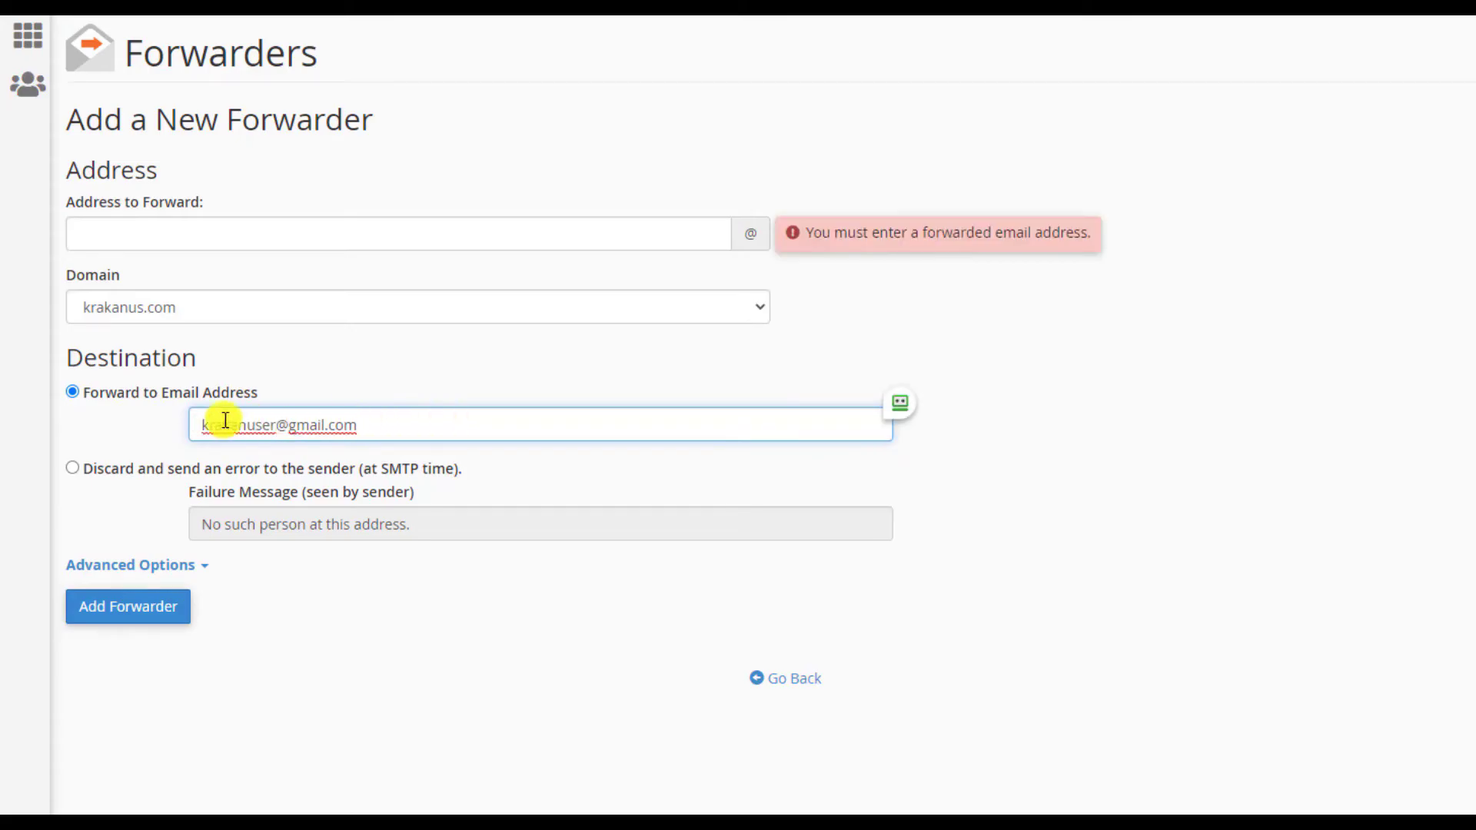
pyautogui.click(255, 228)
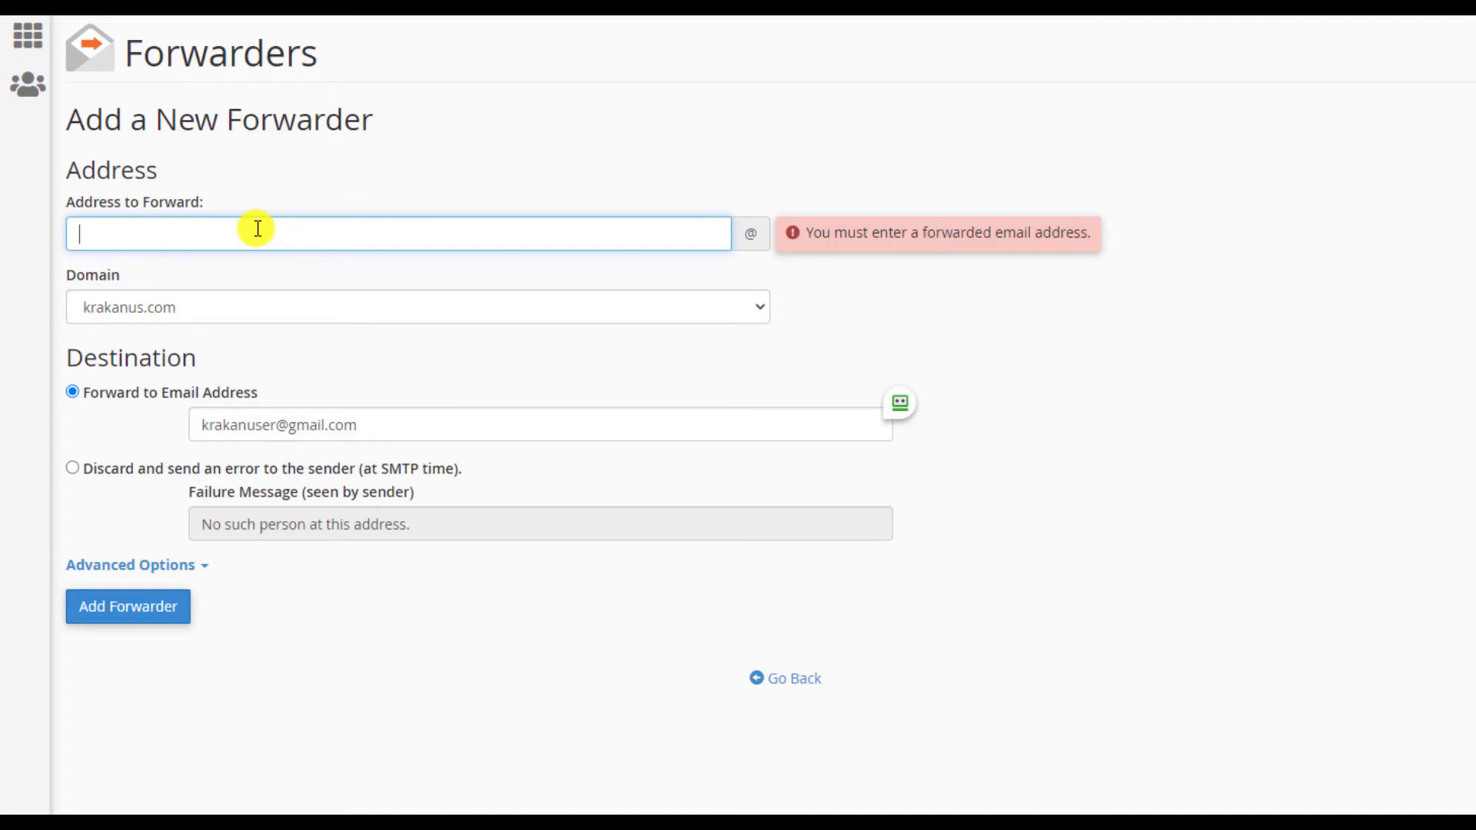
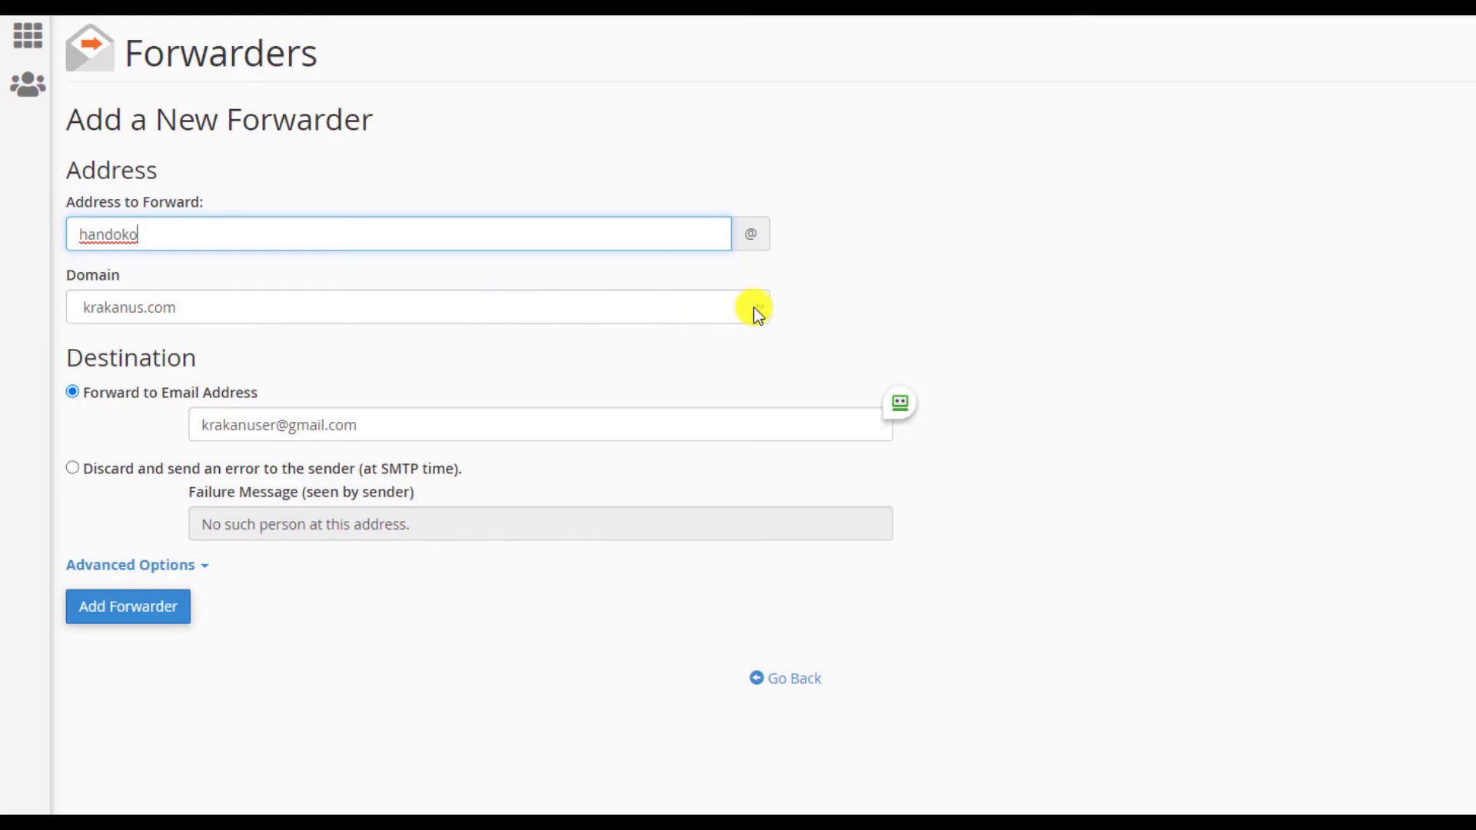
pyautogui.click(150, 614)
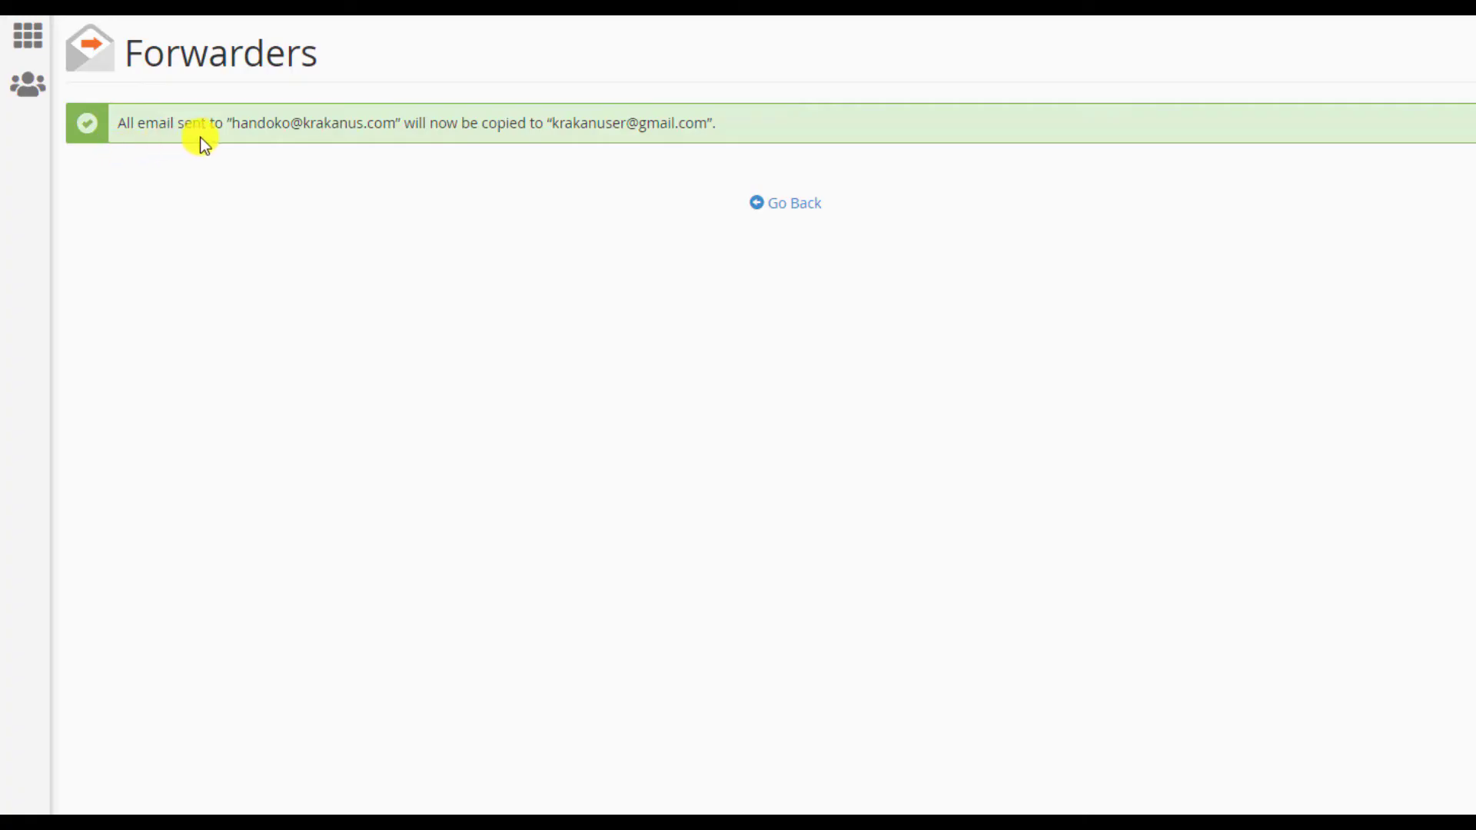
# - Check that the forwarder confirmation names the domain address and the Gmail destination, then go to Gmail
pyautogui.moveTo(299, 137); pyautogui.dragTo(423, 136)
pyautogui.moveTo(551, 127); pyautogui.dragTo(706, 119)
pyautogui.click(1104, 328)
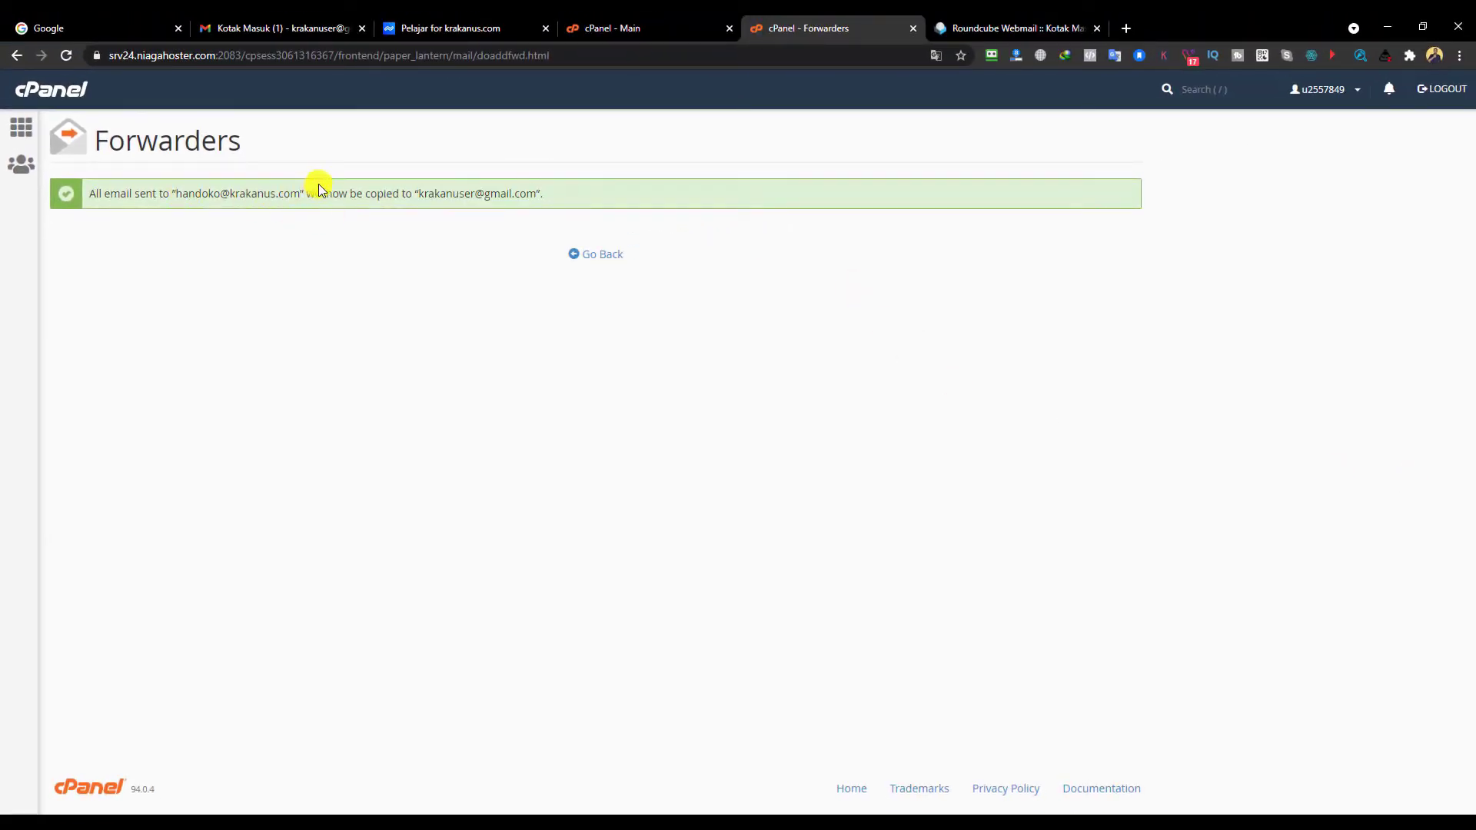
pyautogui.click(278, 34)
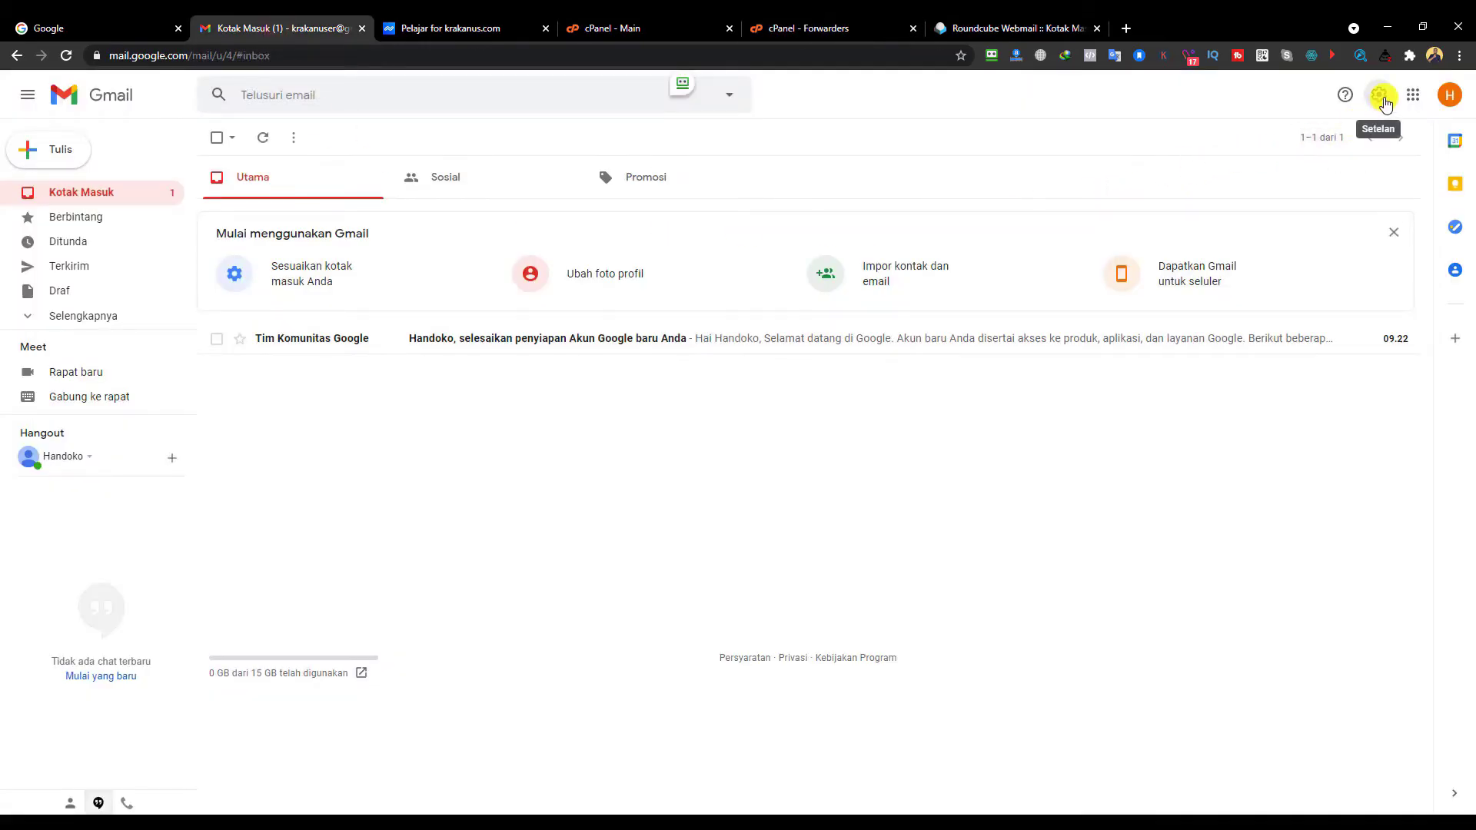
# - Open Gmail's full settings from the gear menu and go to 'Akun dan Impor'
pyautogui.click(1381, 99)
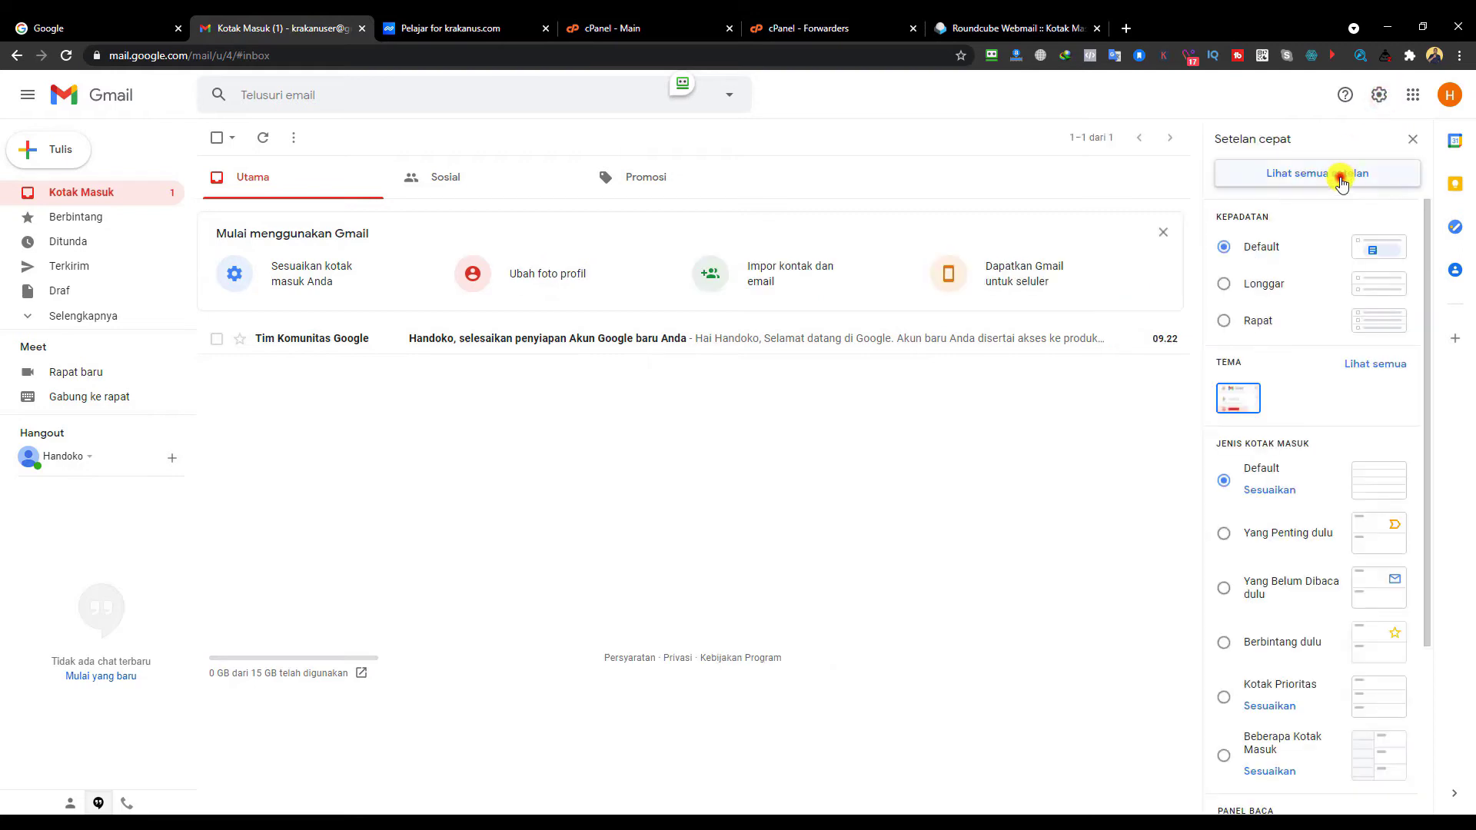
pyautogui.click(1341, 177)
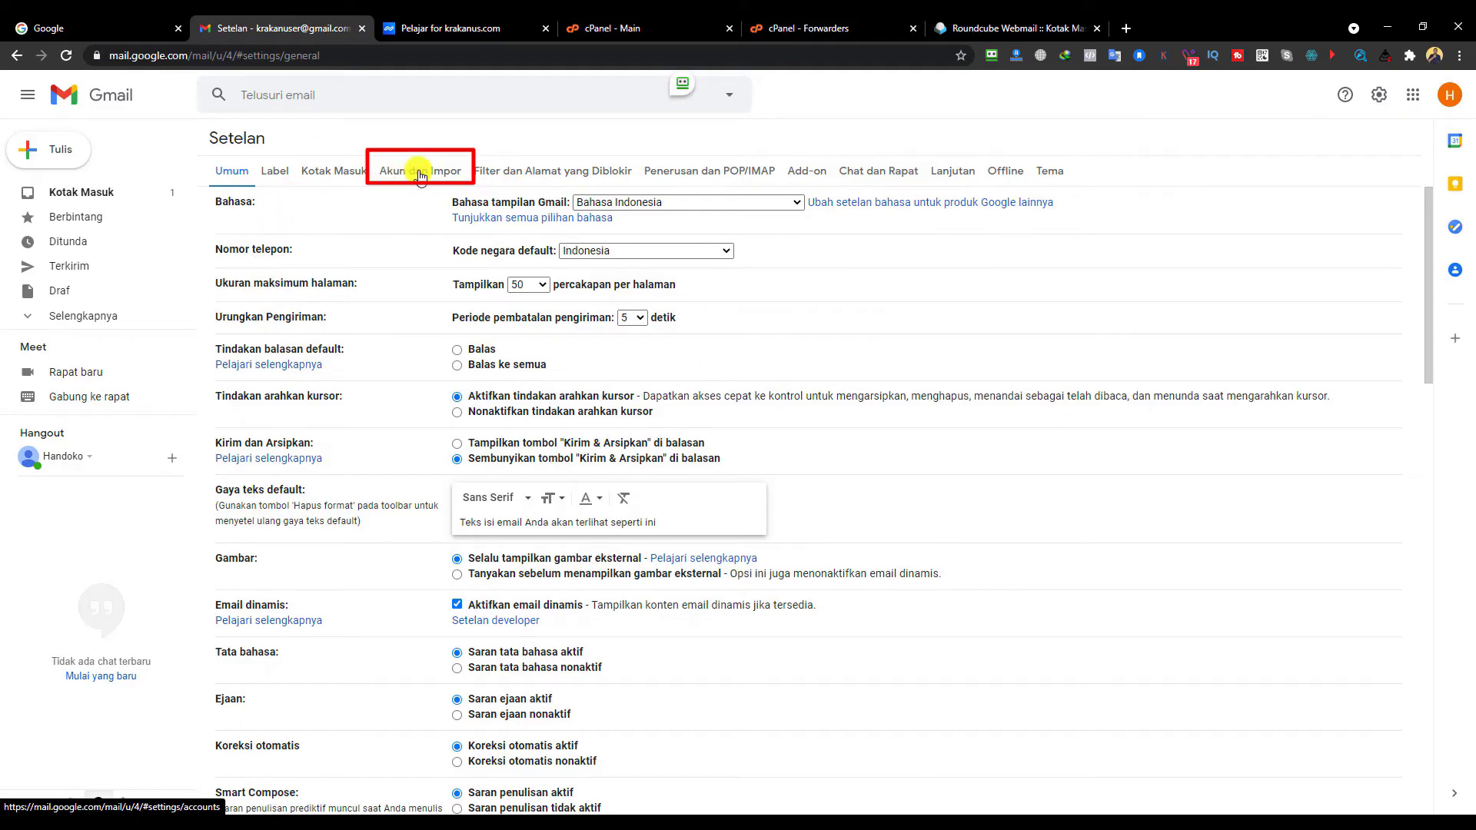
pyautogui.click(420, 176)
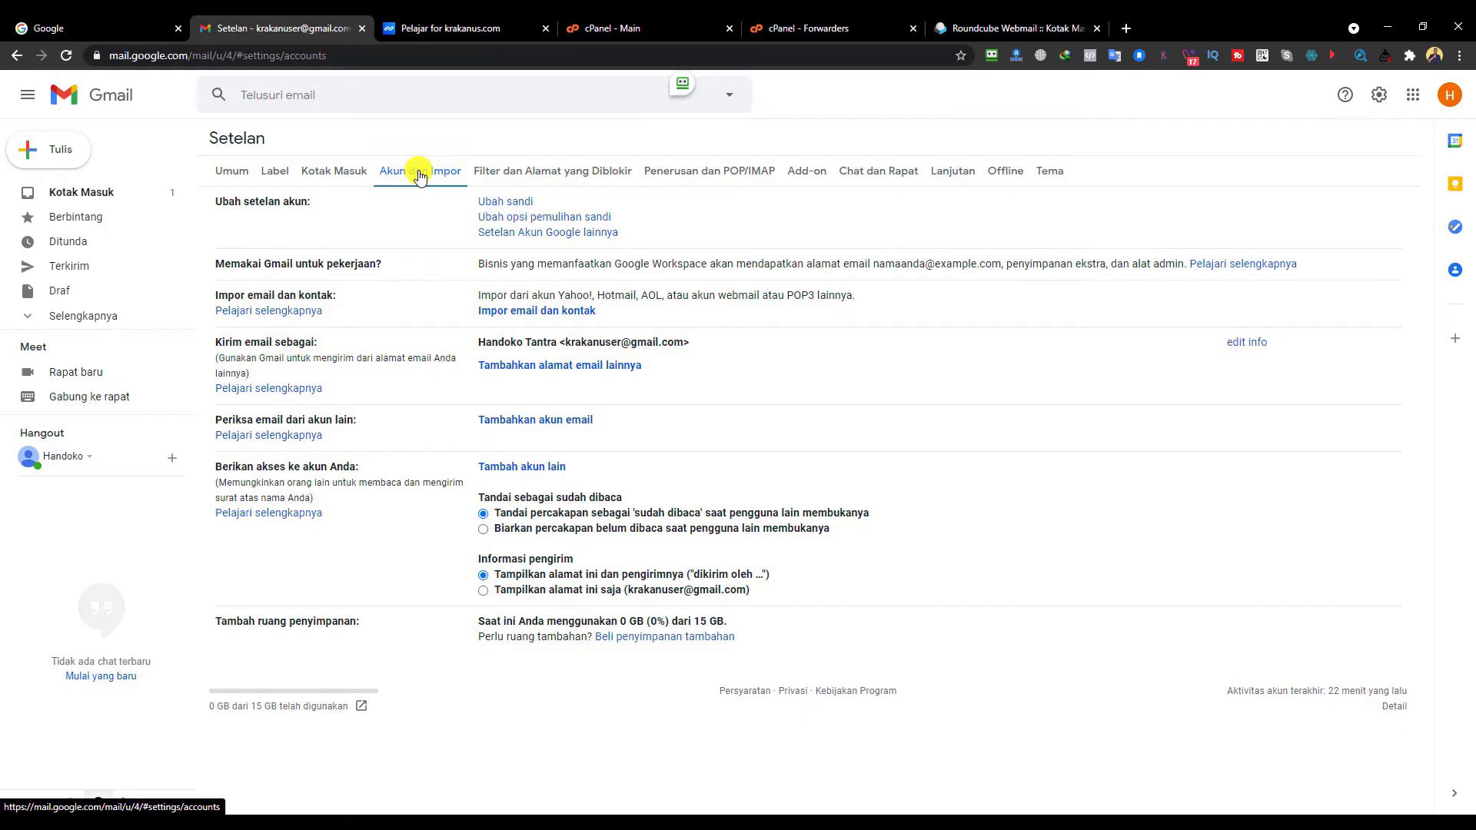
# - Add the krakanus.com mailbox as a send-as alias, keep the sender name, and continue to SMTP
pyautogui.click(544, 371)
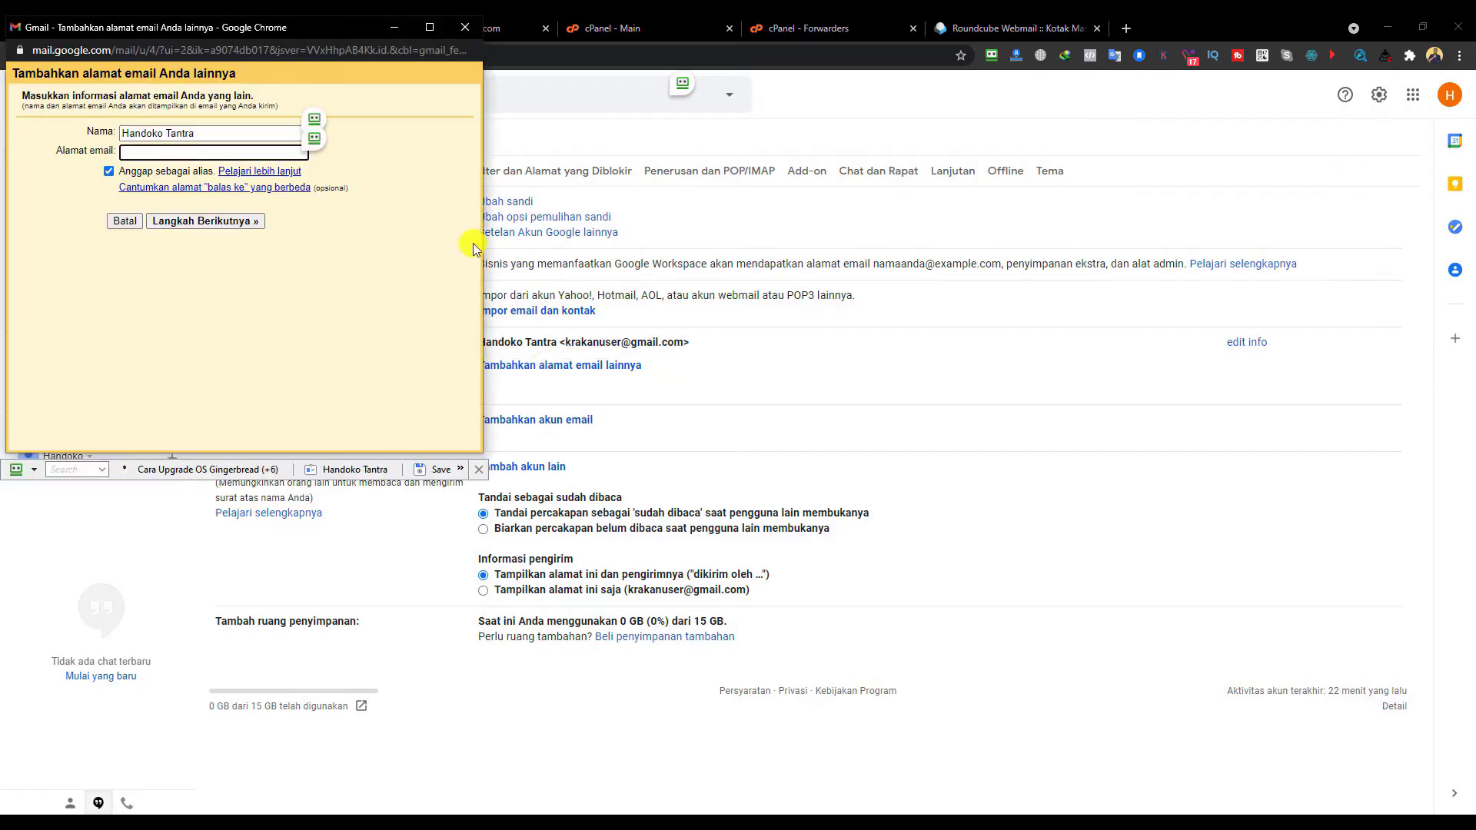
pyautogui.moveTo(321, 40); pyautogui.dragTo(785, 218)
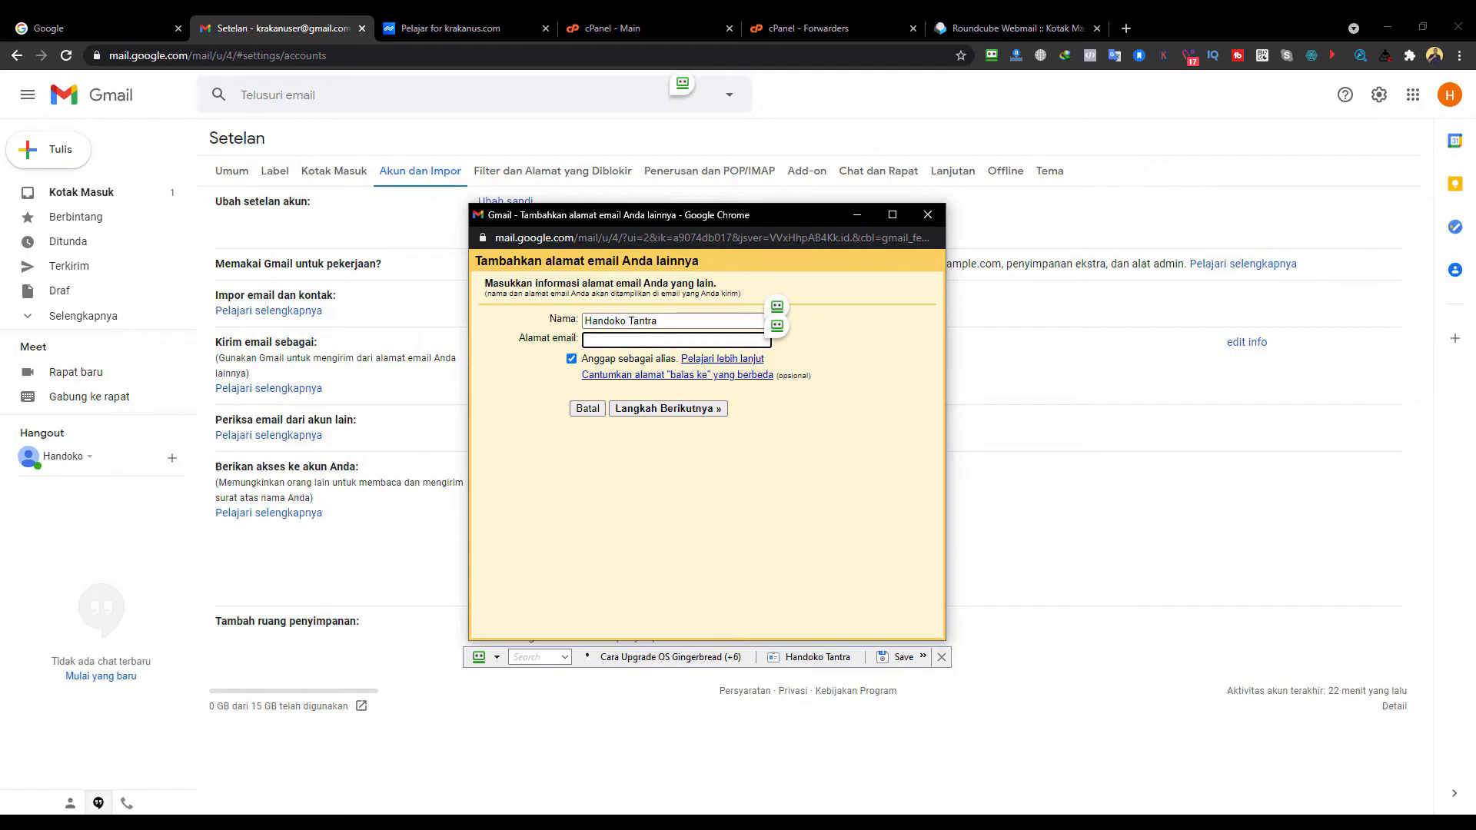
pyautogui.moveTo(689, 321); pyautogui.dragTo(578, 320)
pyautogui.click(677, 321)
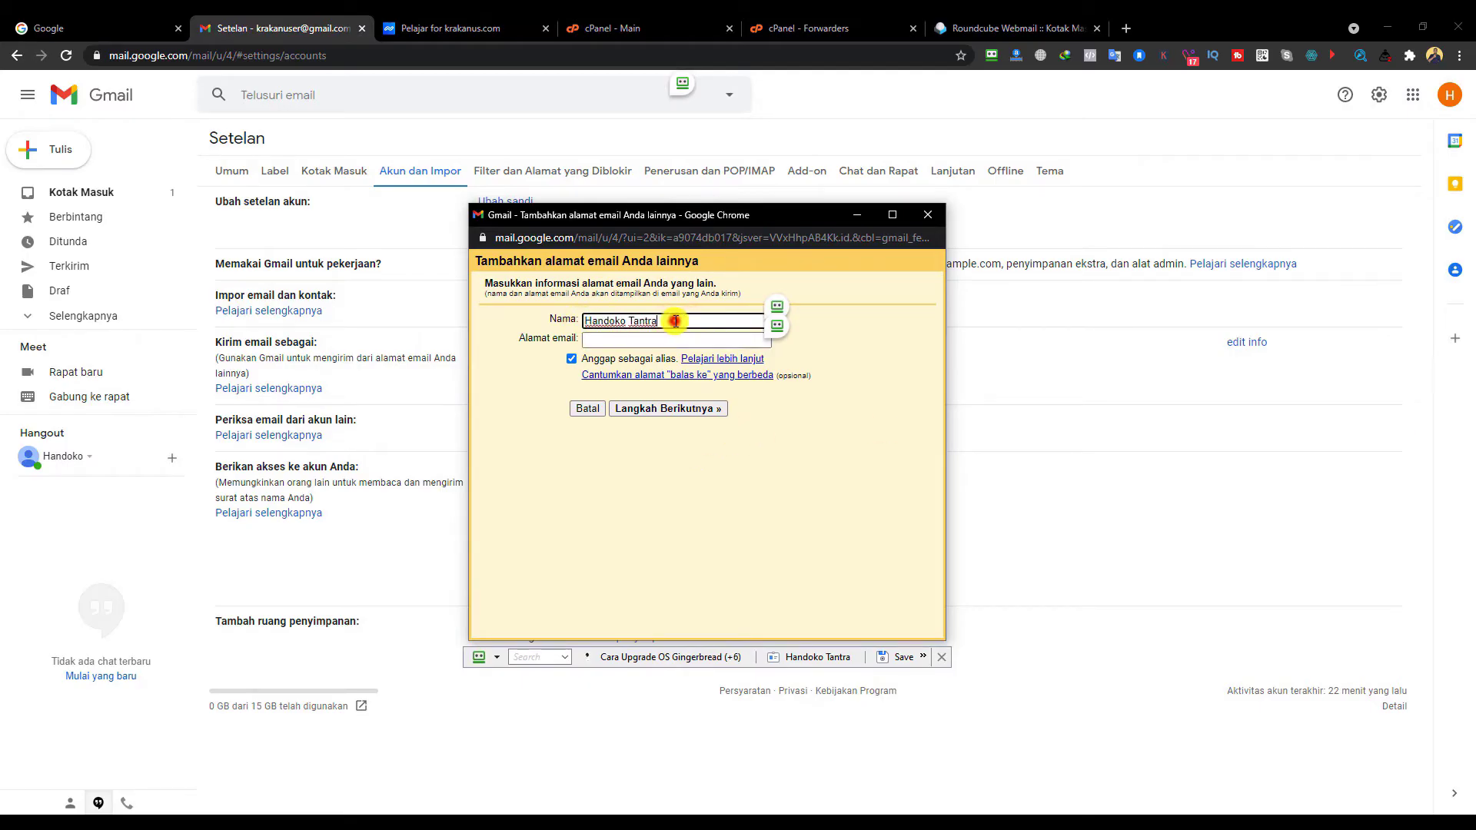
pyautogui.moveTo(677, 321); pyautogui.dragTo(585, 321)
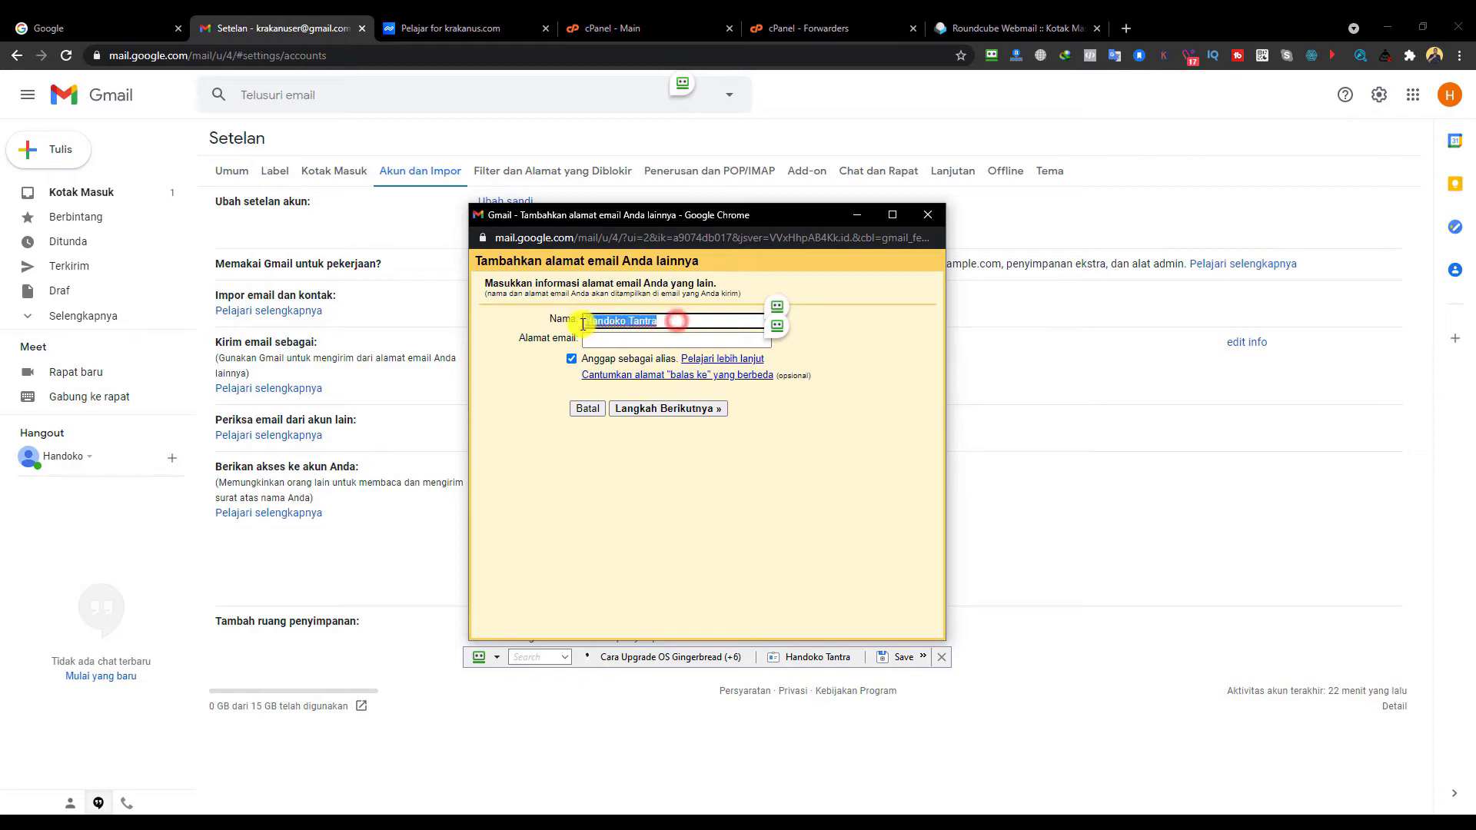
pyautogui.click(588, 338)
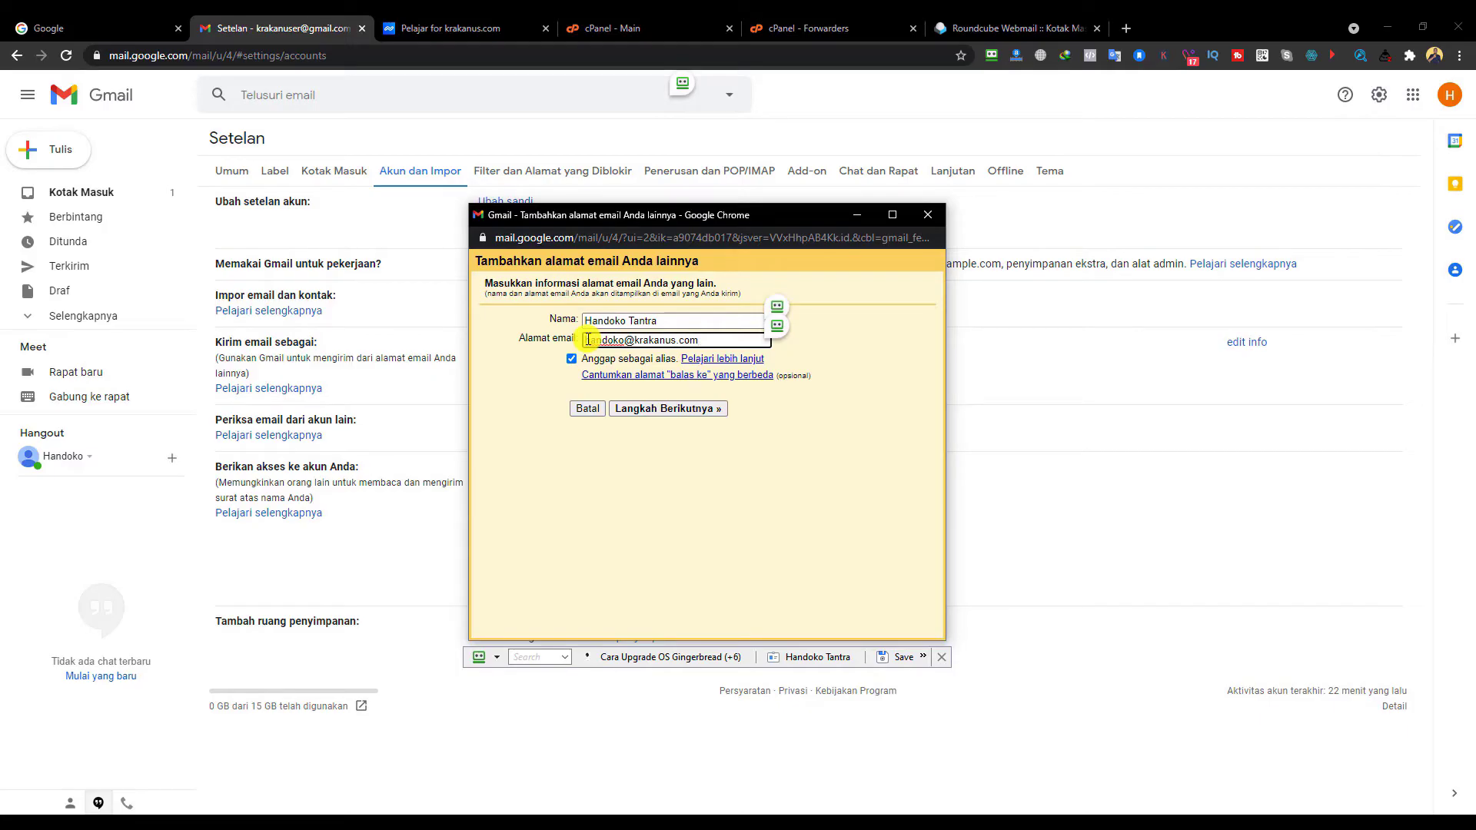
pyautogui.click(675, 410)
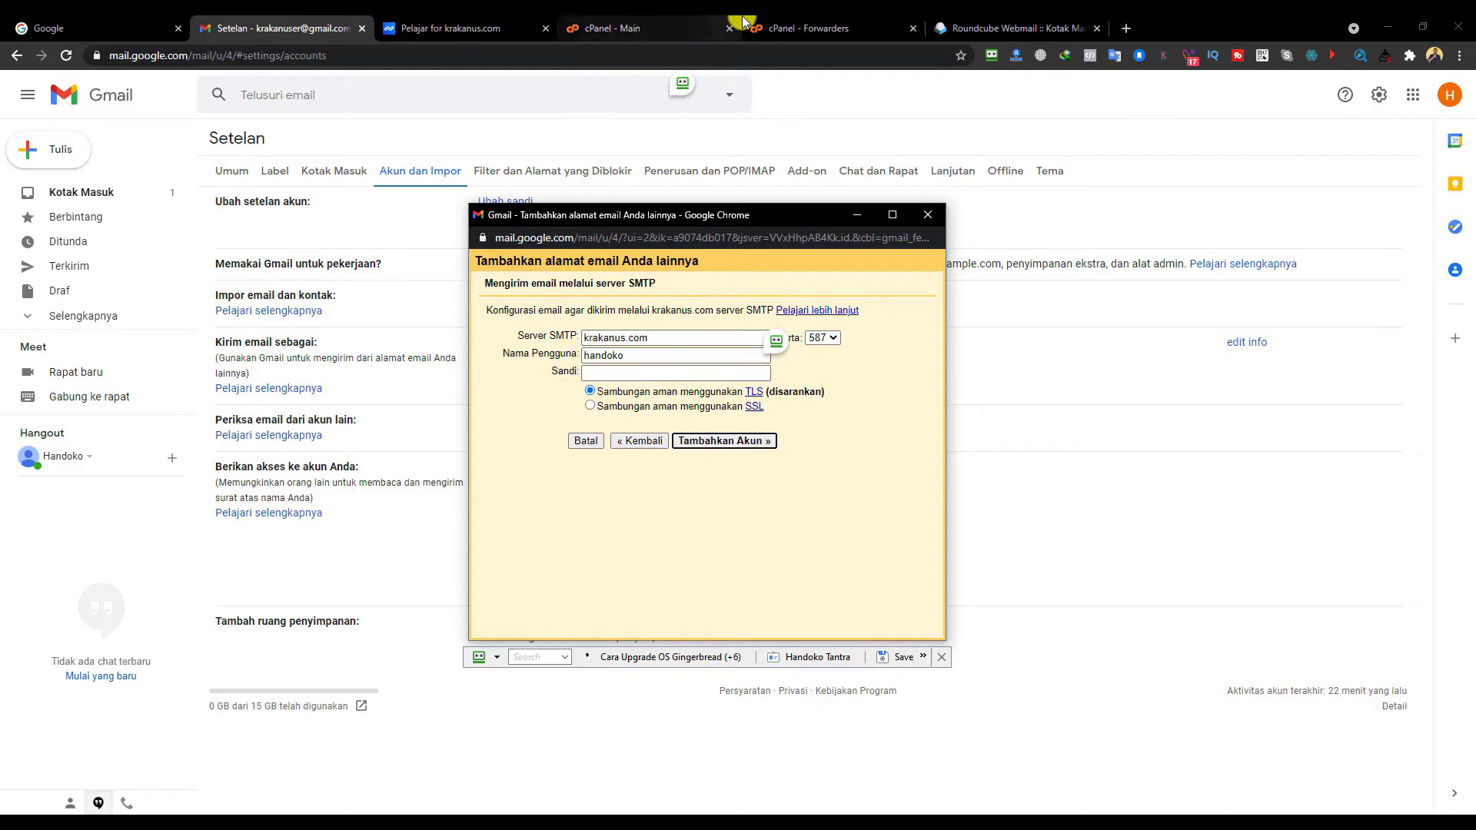
# - Open cPanel's Email Accounts list, then bring Gmail's add-address window back up
pyautogui.click(657, 28)
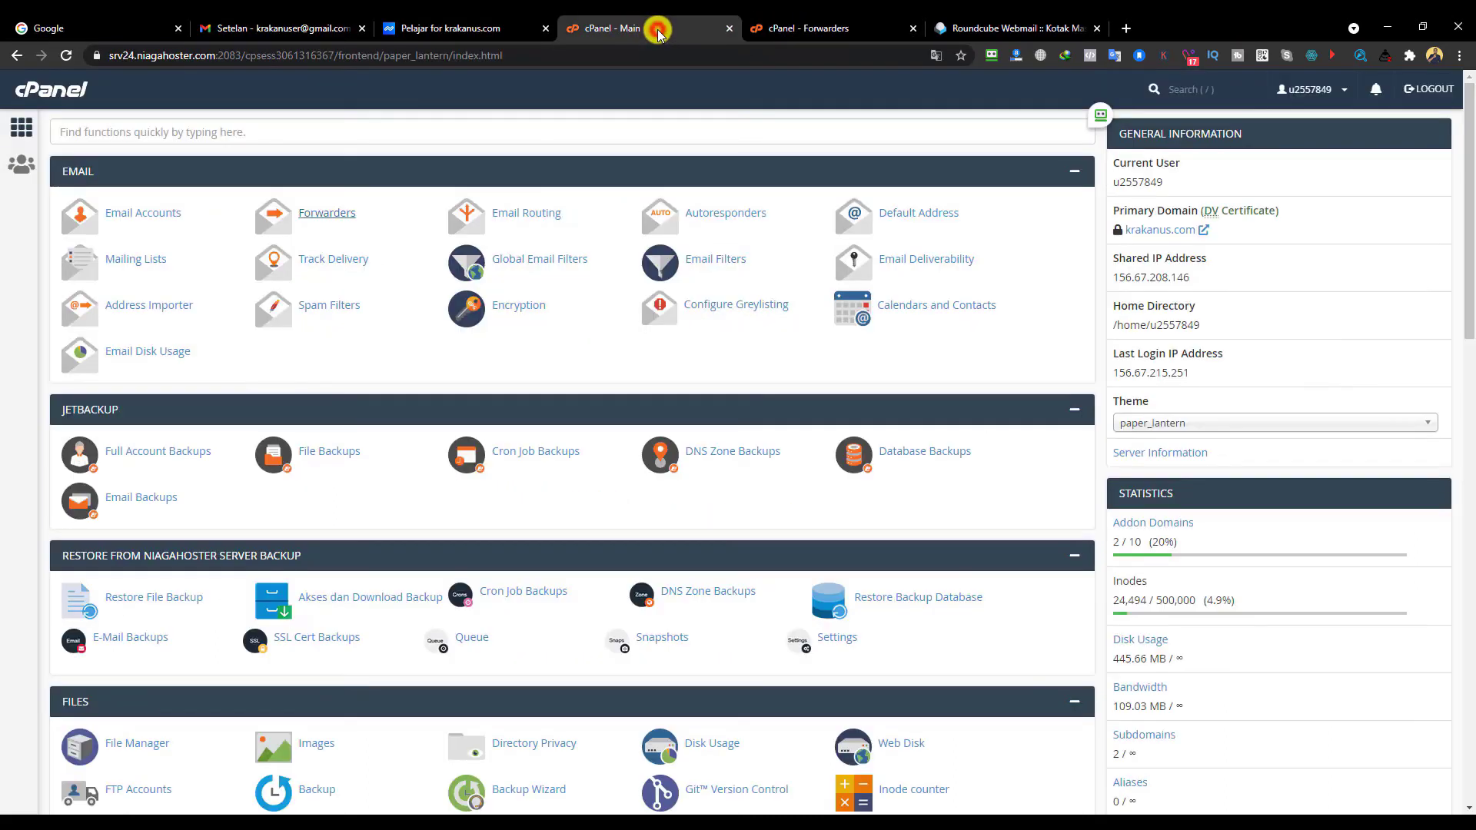
pyautogui.click(156, 216)
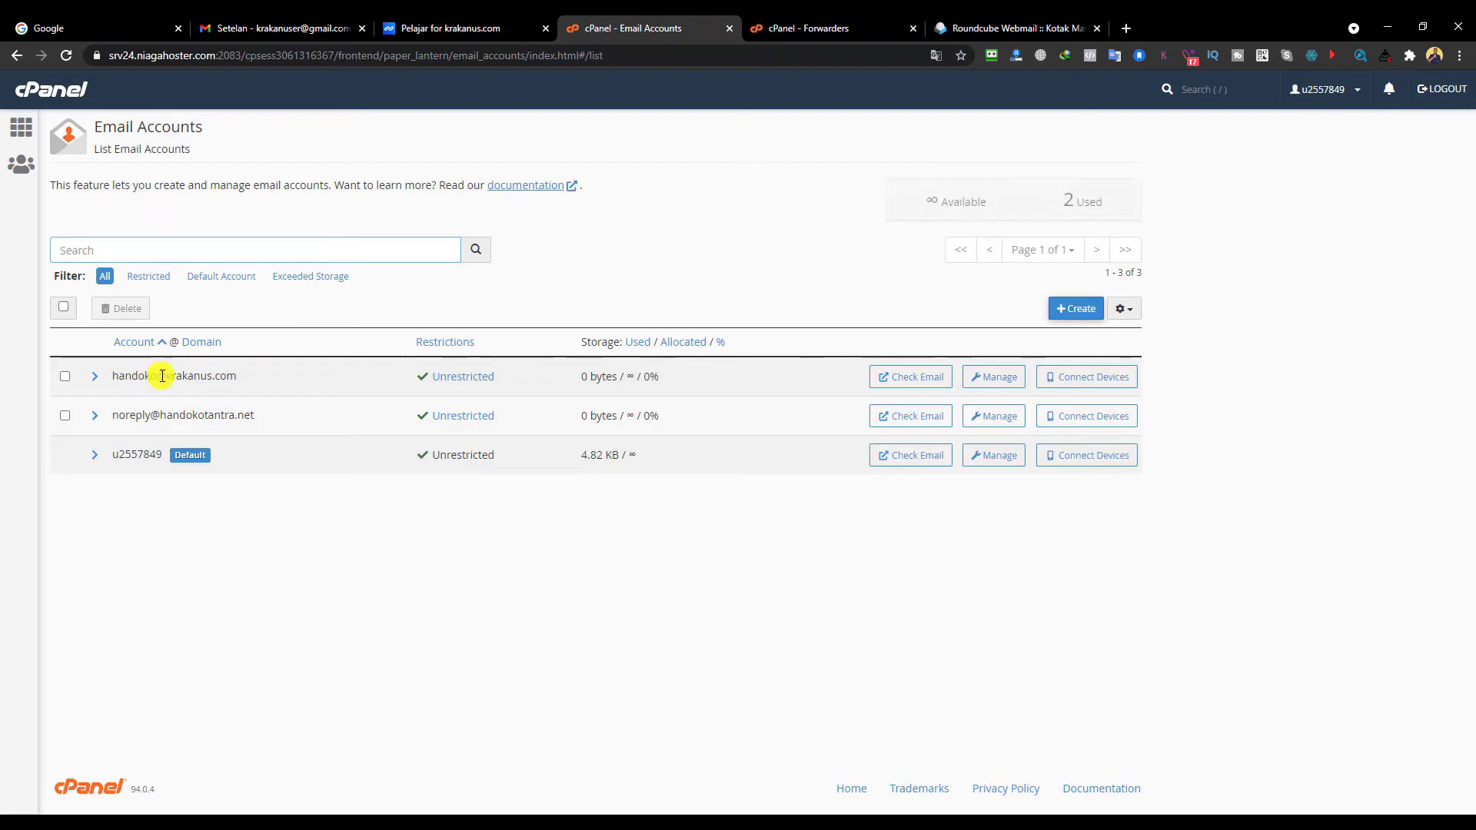
pyautogui.click(284, 27)
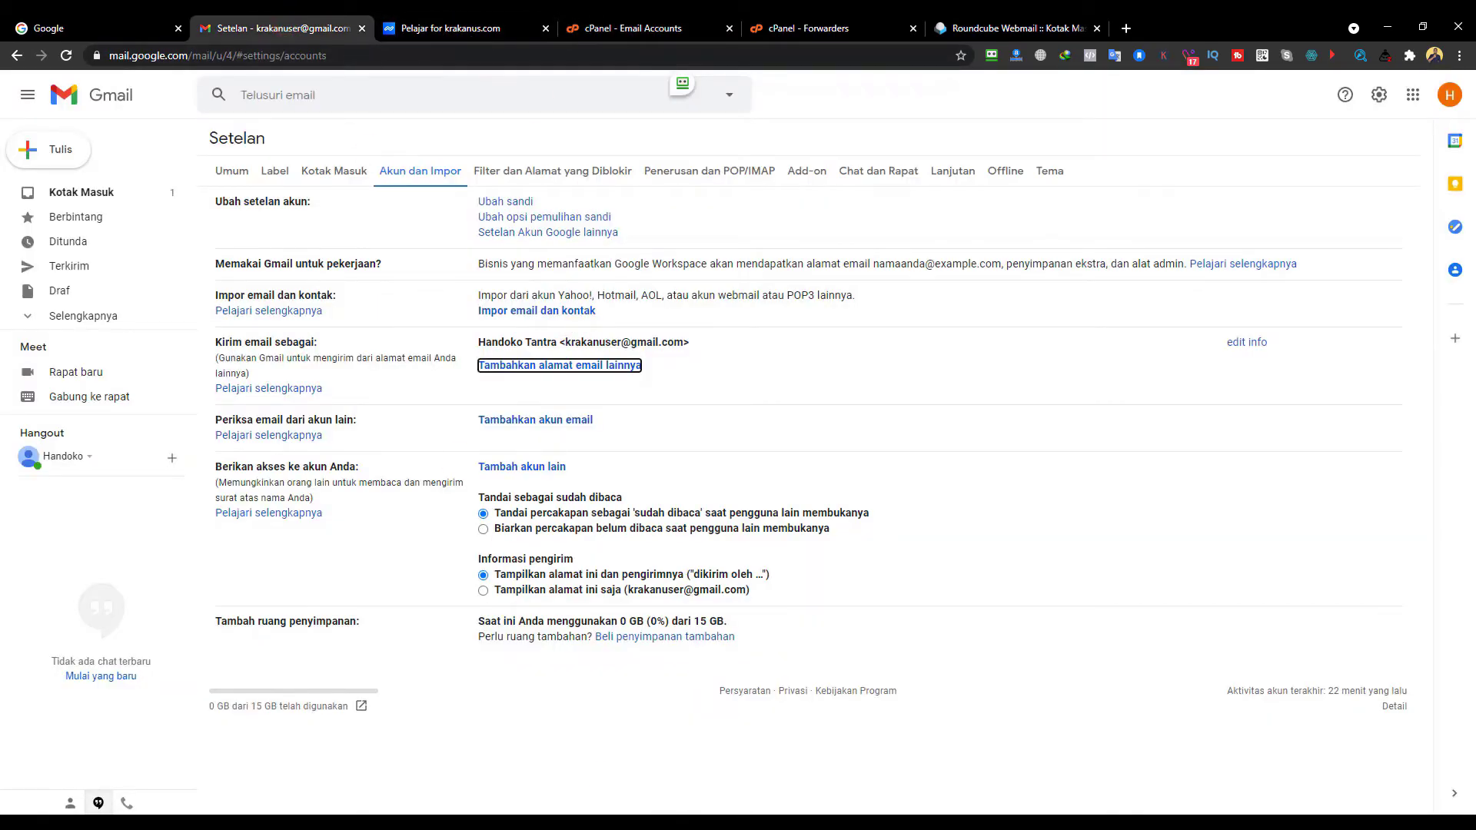
pyautogui.moveTo(553, 813)
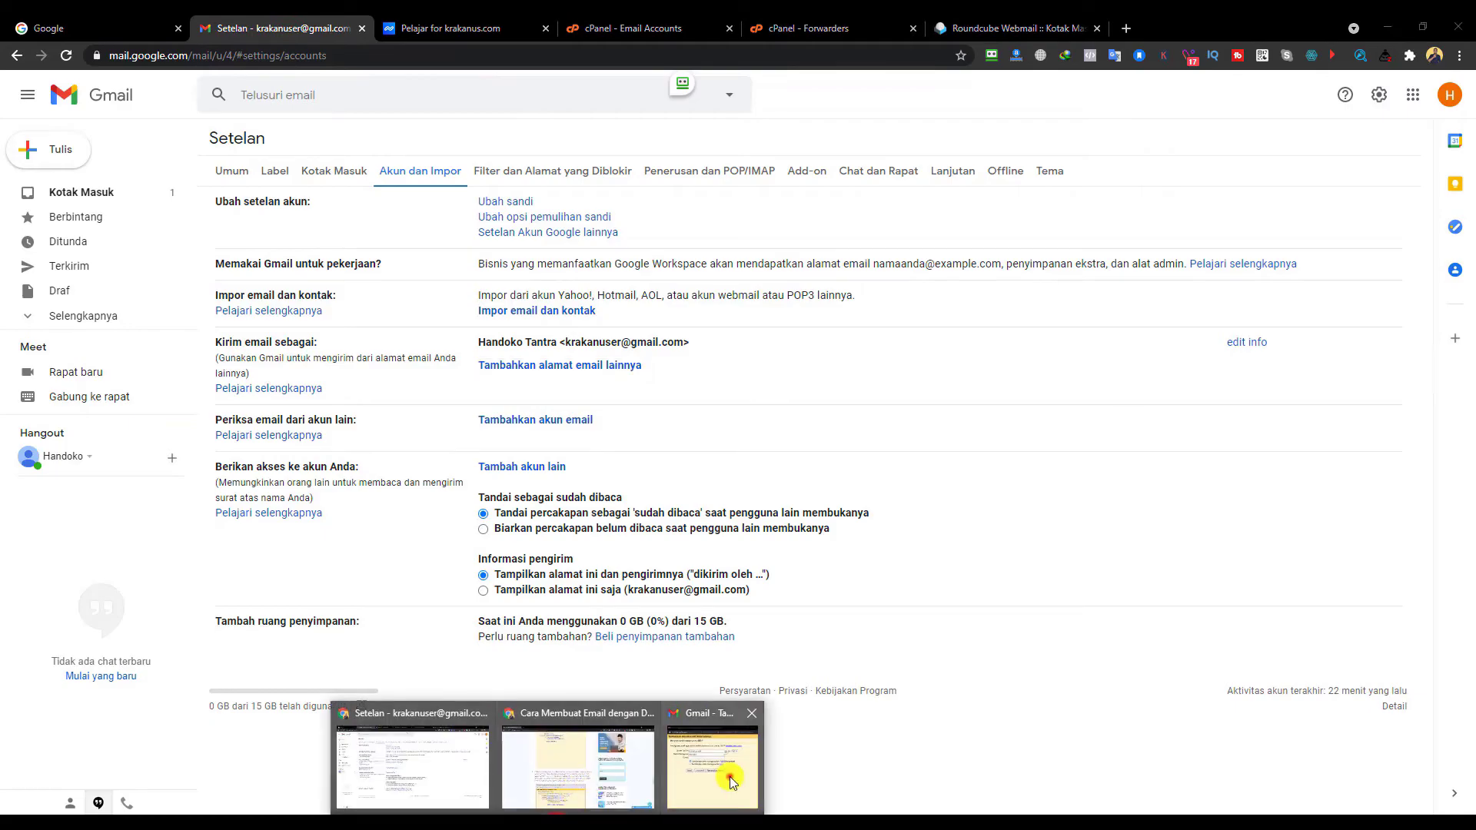
pyautogui.click(730, 776)
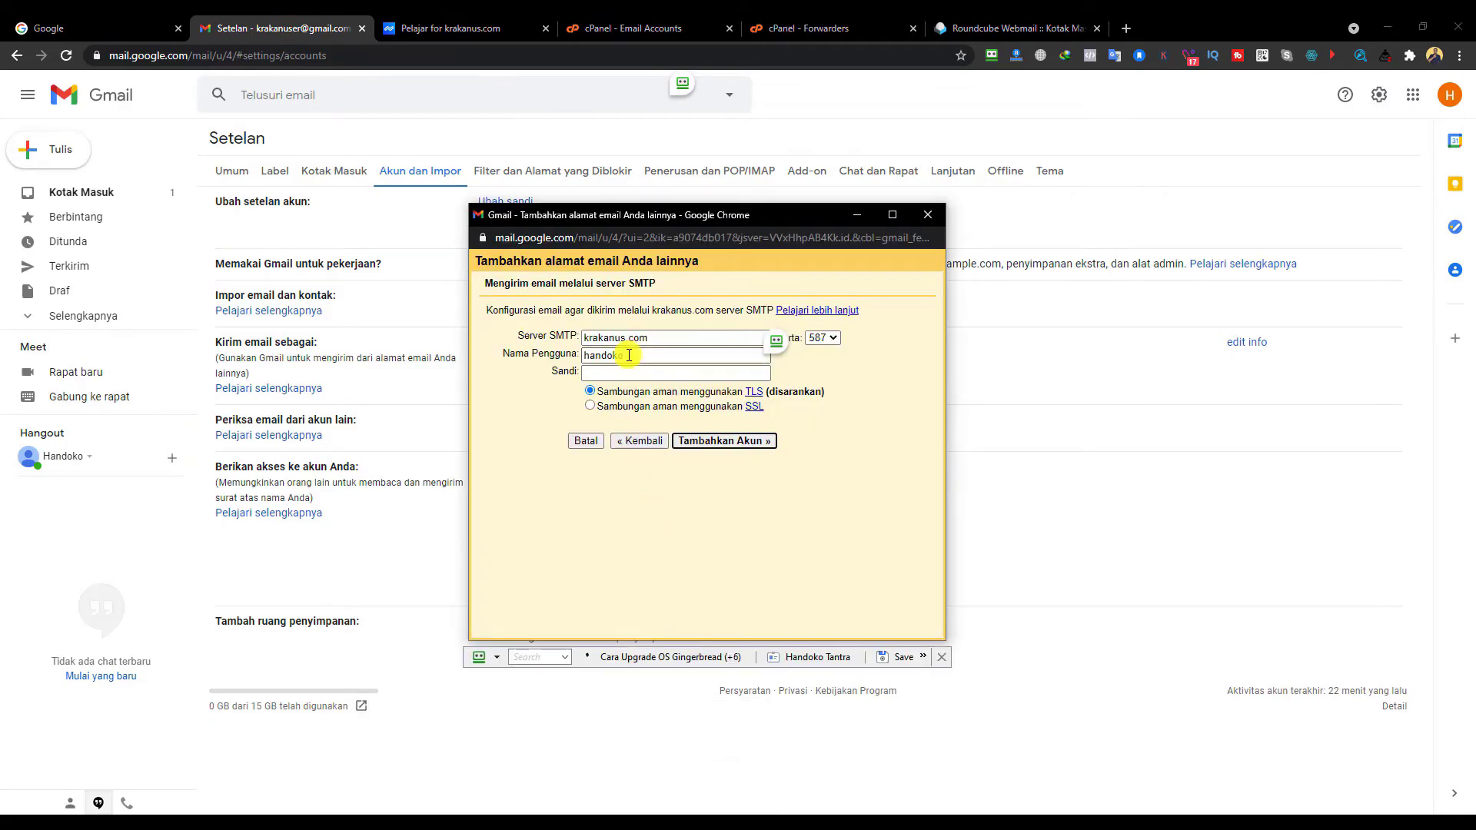
# - Copy the domain mailbox's SSL username from Connect Devices and return to Gmail's popup
pyautogui.click(638, 28)
pyautogui.click(1072, 377)
pyautogui.scroll(-2, 1073, 384)
pyautogui.scroll(-1, 1072, 384)
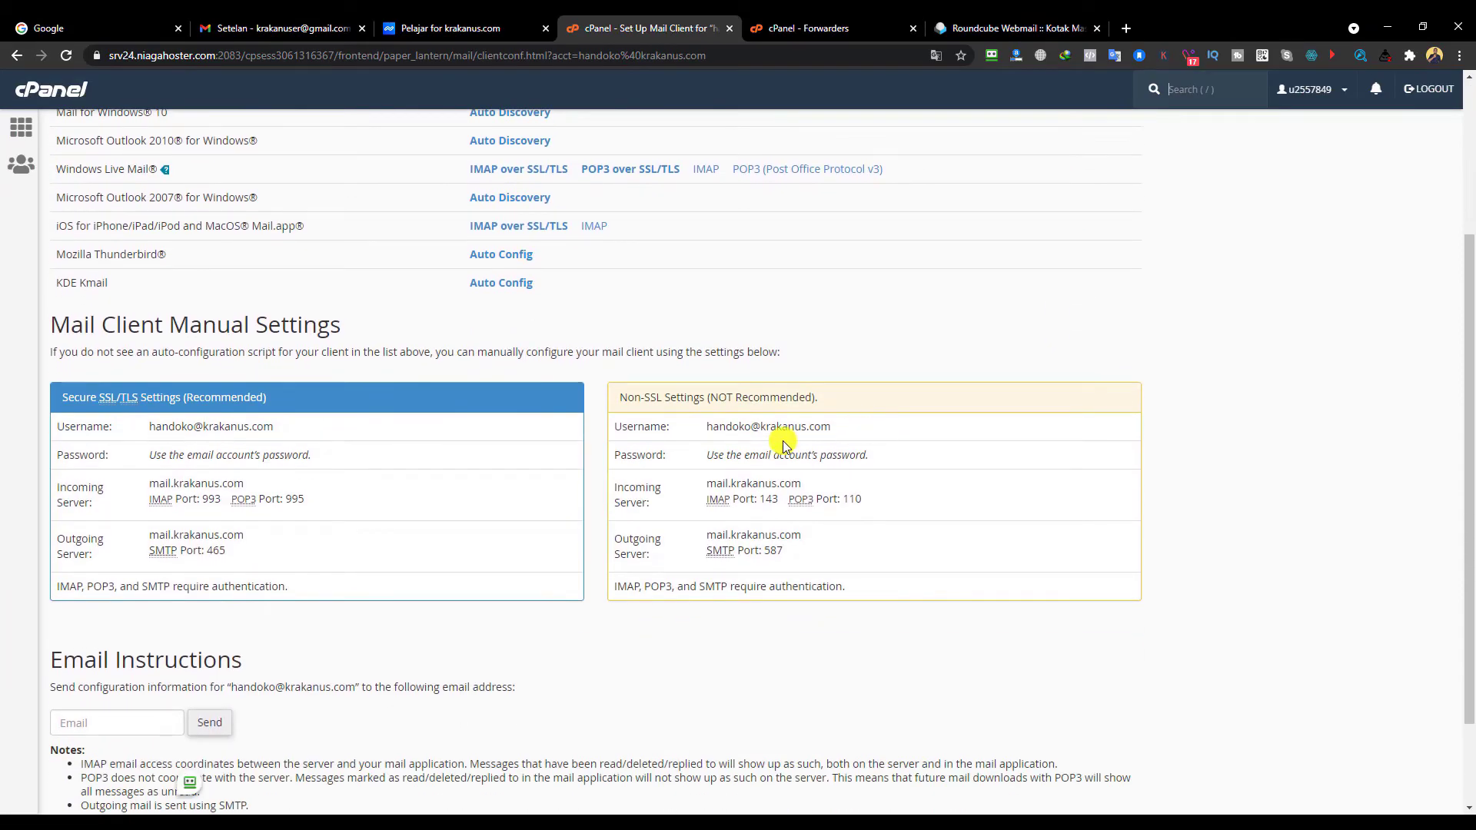
pyautogui.moveTo(150, 428); pyautogui.dragTo(272, 426)
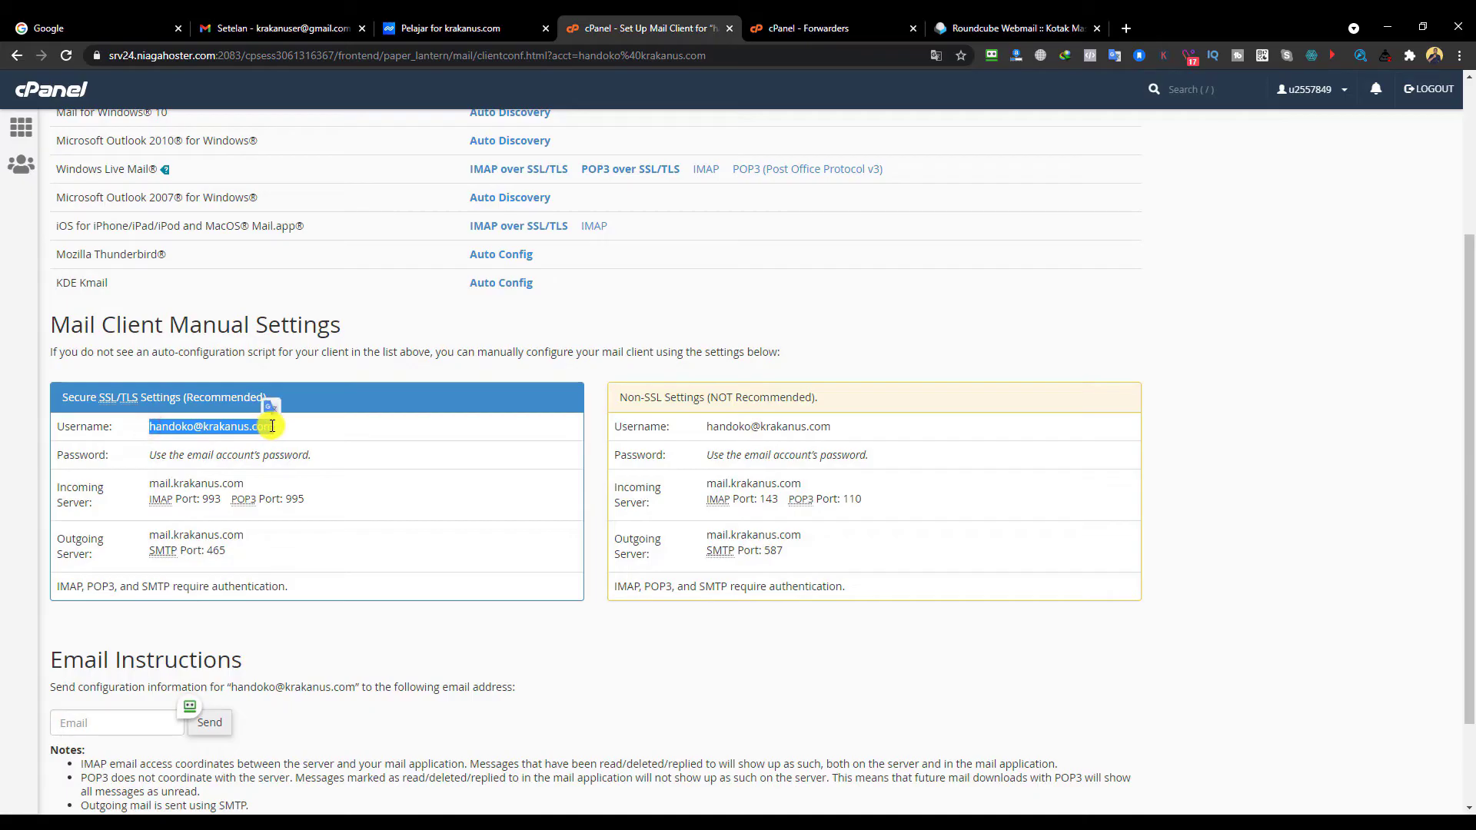
pyautogui.rightClick(272, 426)
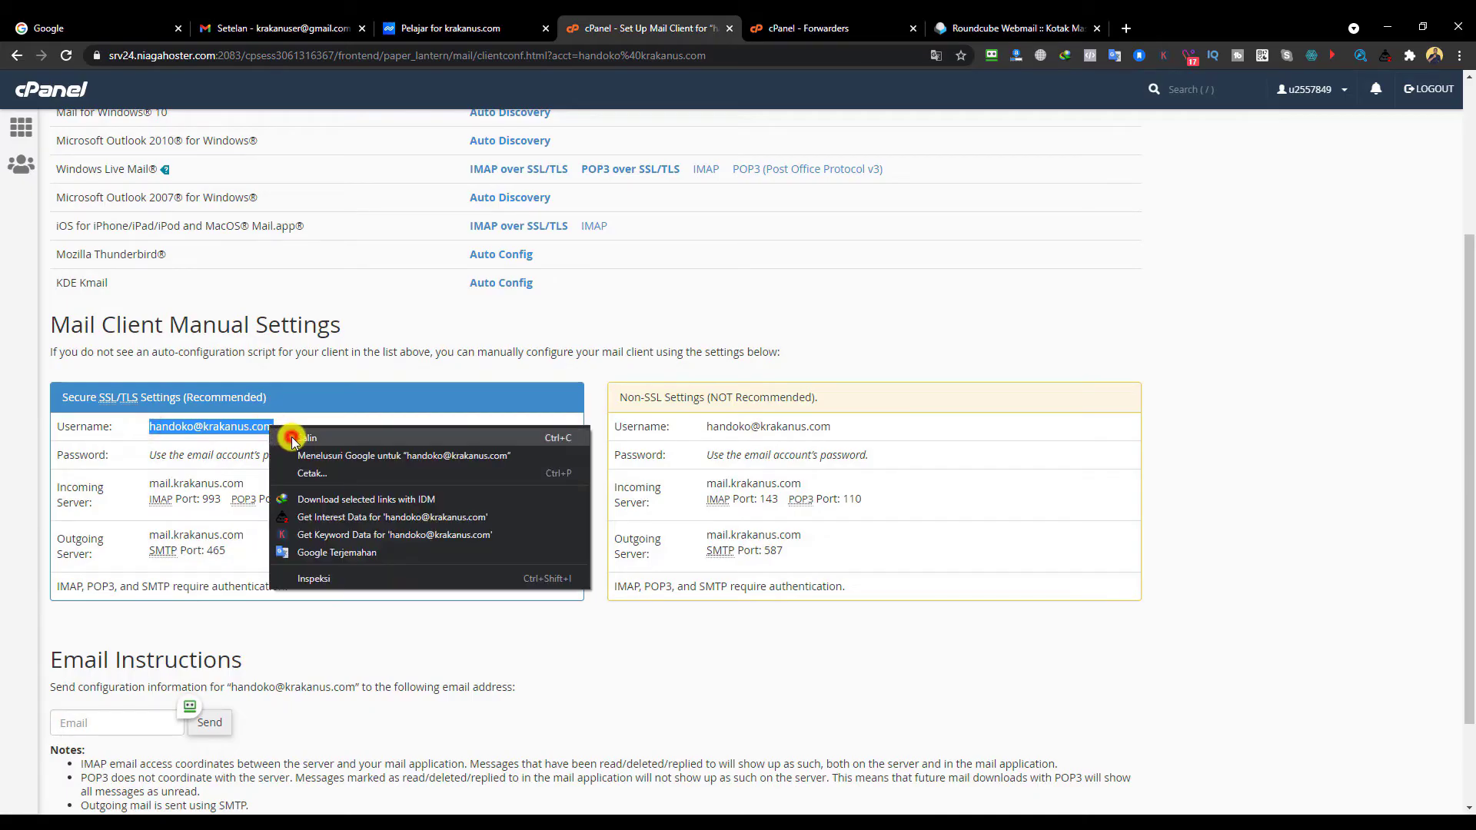
pyautogui.click(292, 439)
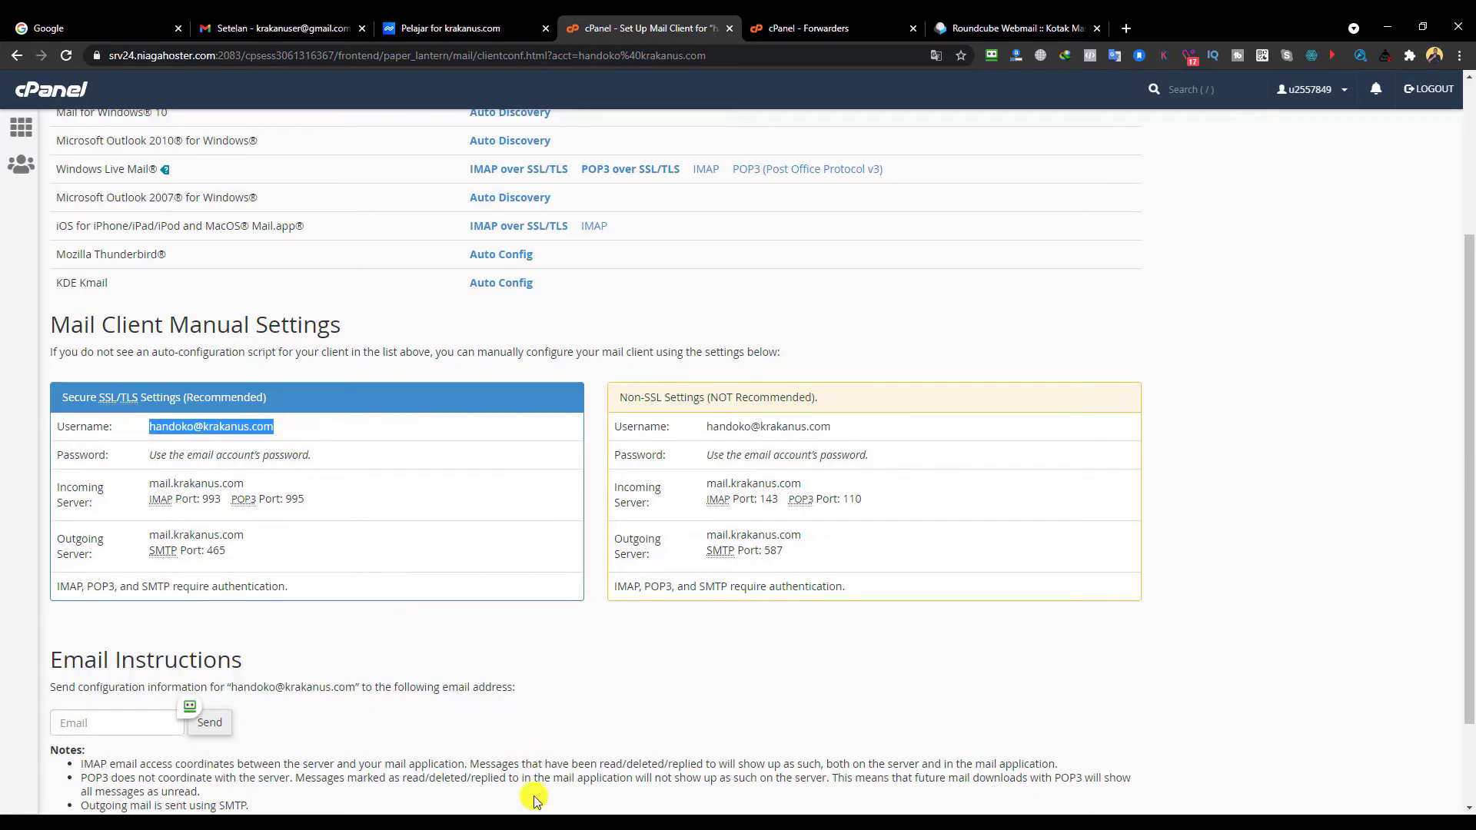
pyautogui.click(544, 823)
pyautogui.click(722, 761)
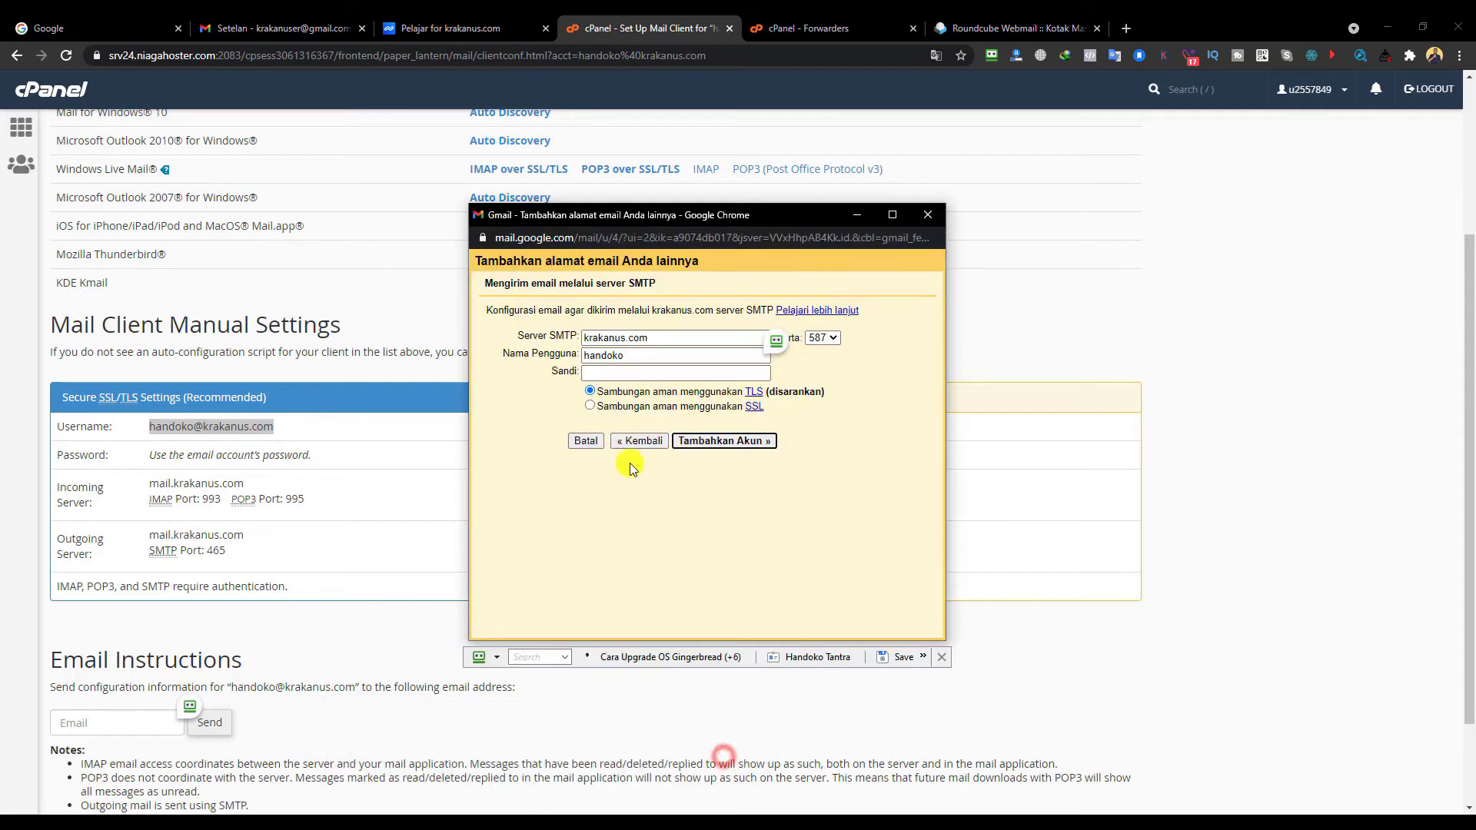
# - Replace the SMTP username with the copied full username and correct the SMTP server name
pyautogui.doubleClick(678, 355)
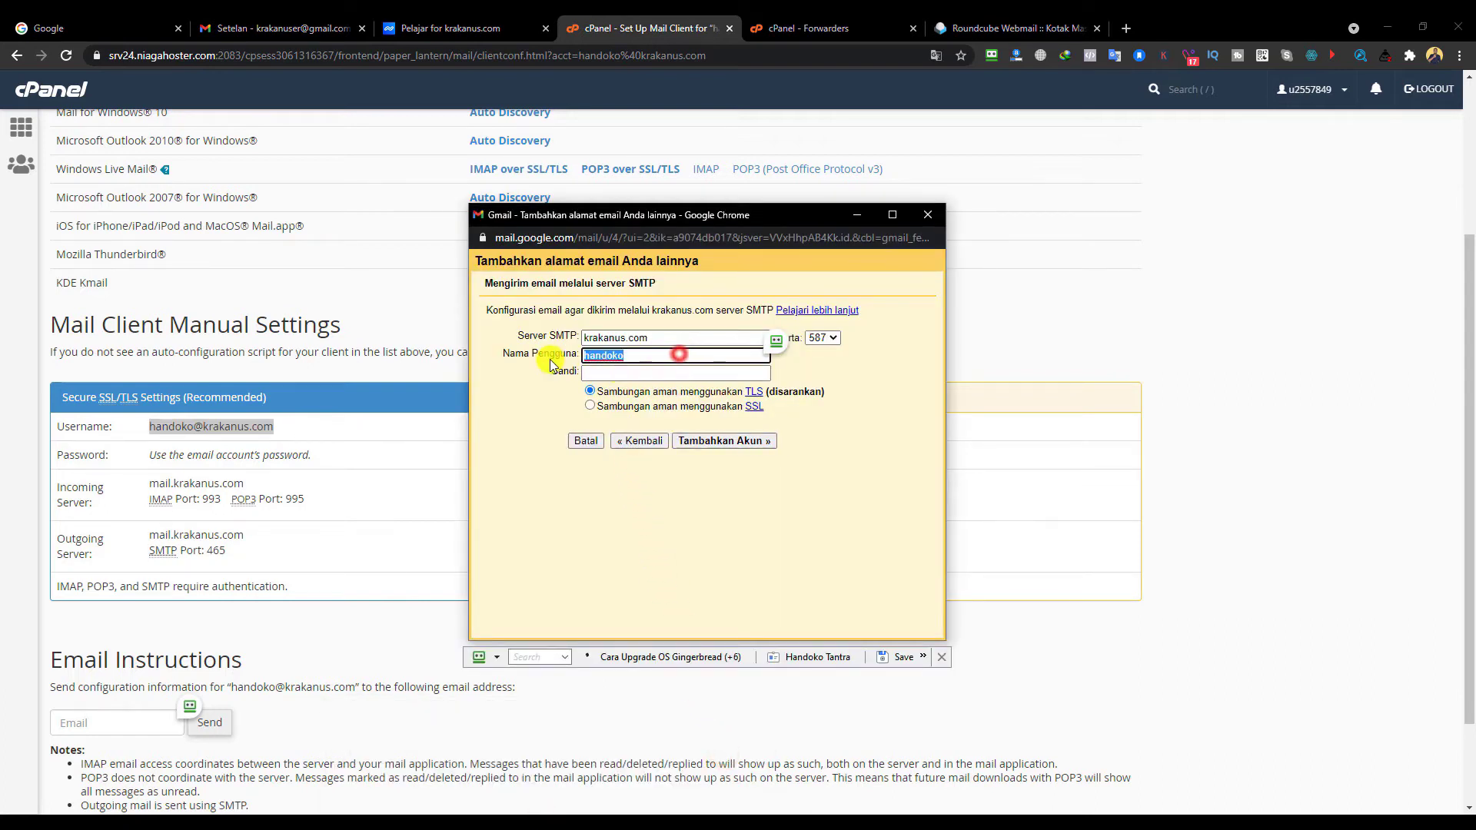
pyautogui.rightClick(596, 353)
pyautogui.click(632, 485)
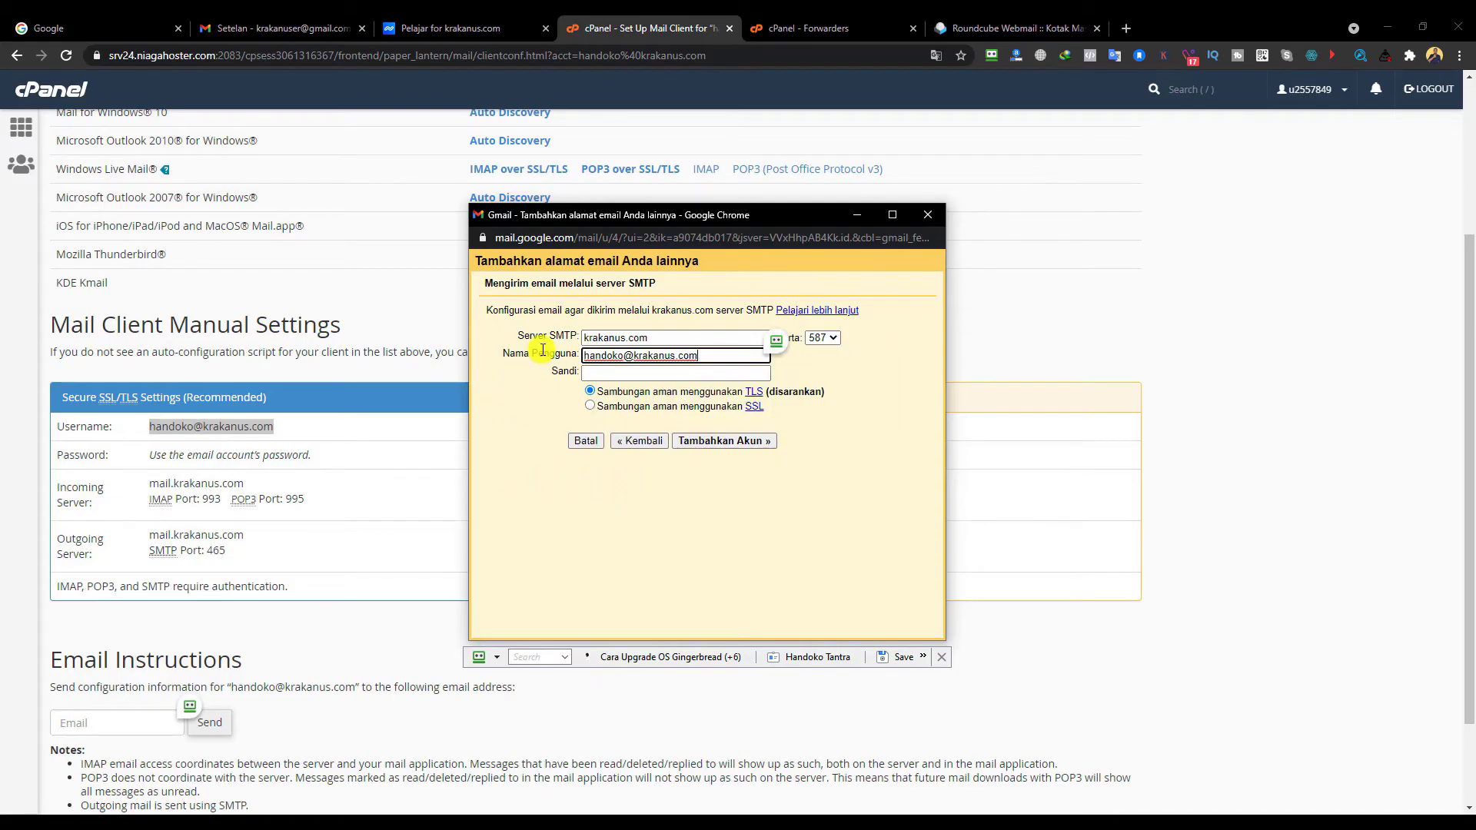
pyautogui.click(644, 337)
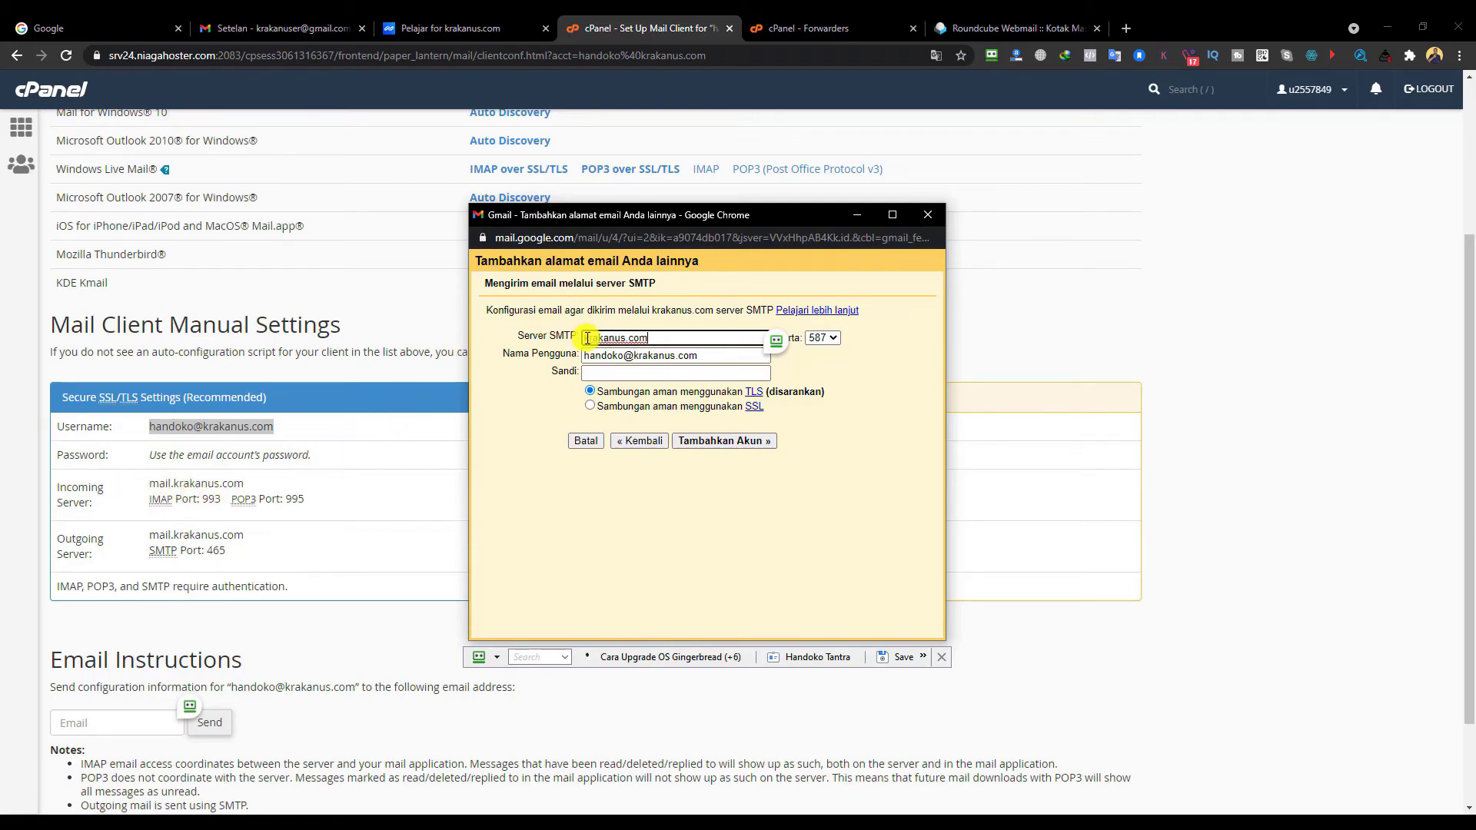
pyautogui.moveTo(587, 338); pyautogui.dragTo(621, 339)
pyautogui.write('mail.')
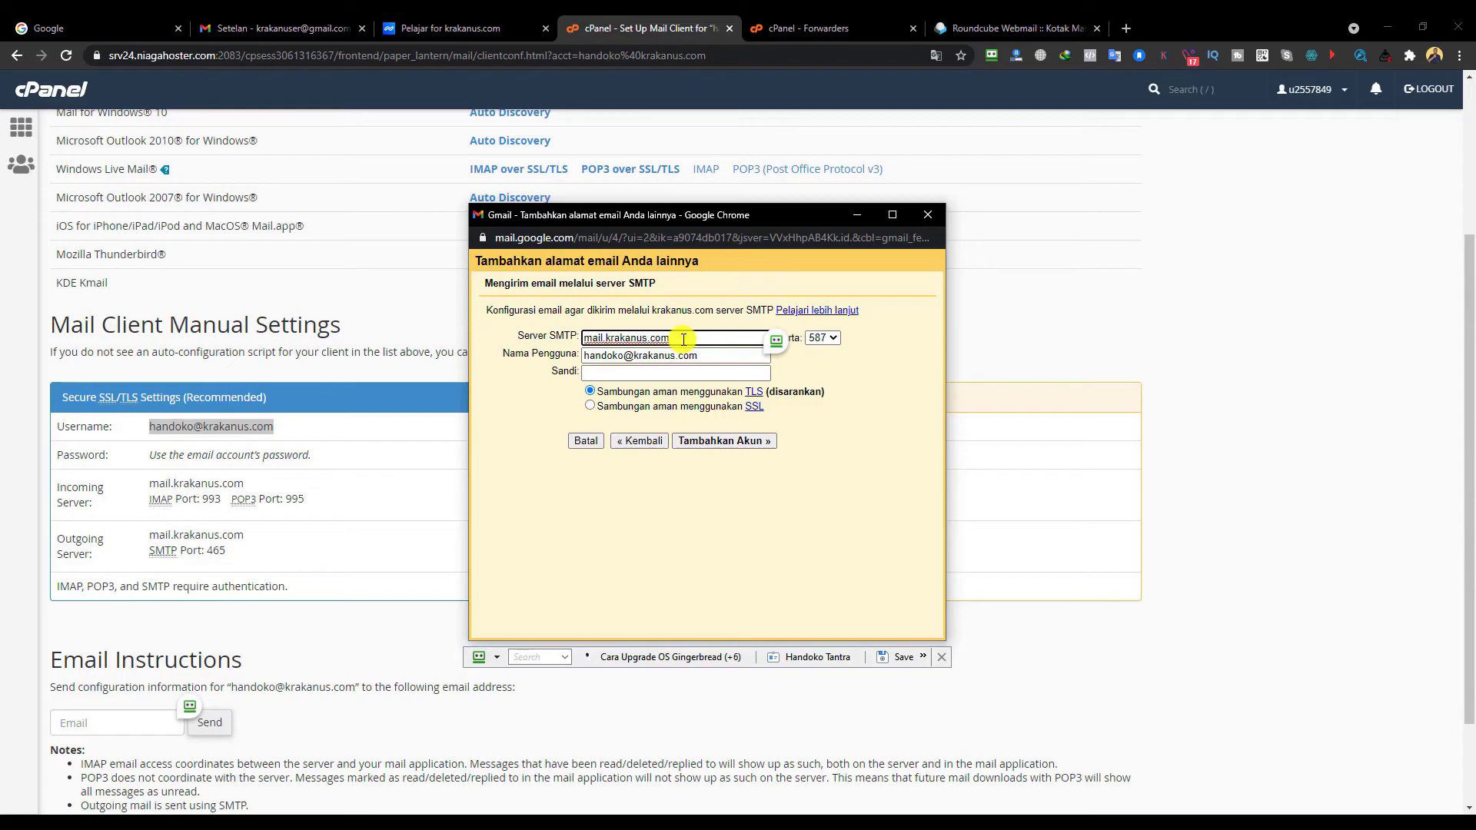
pyautogui.click(730, 373)
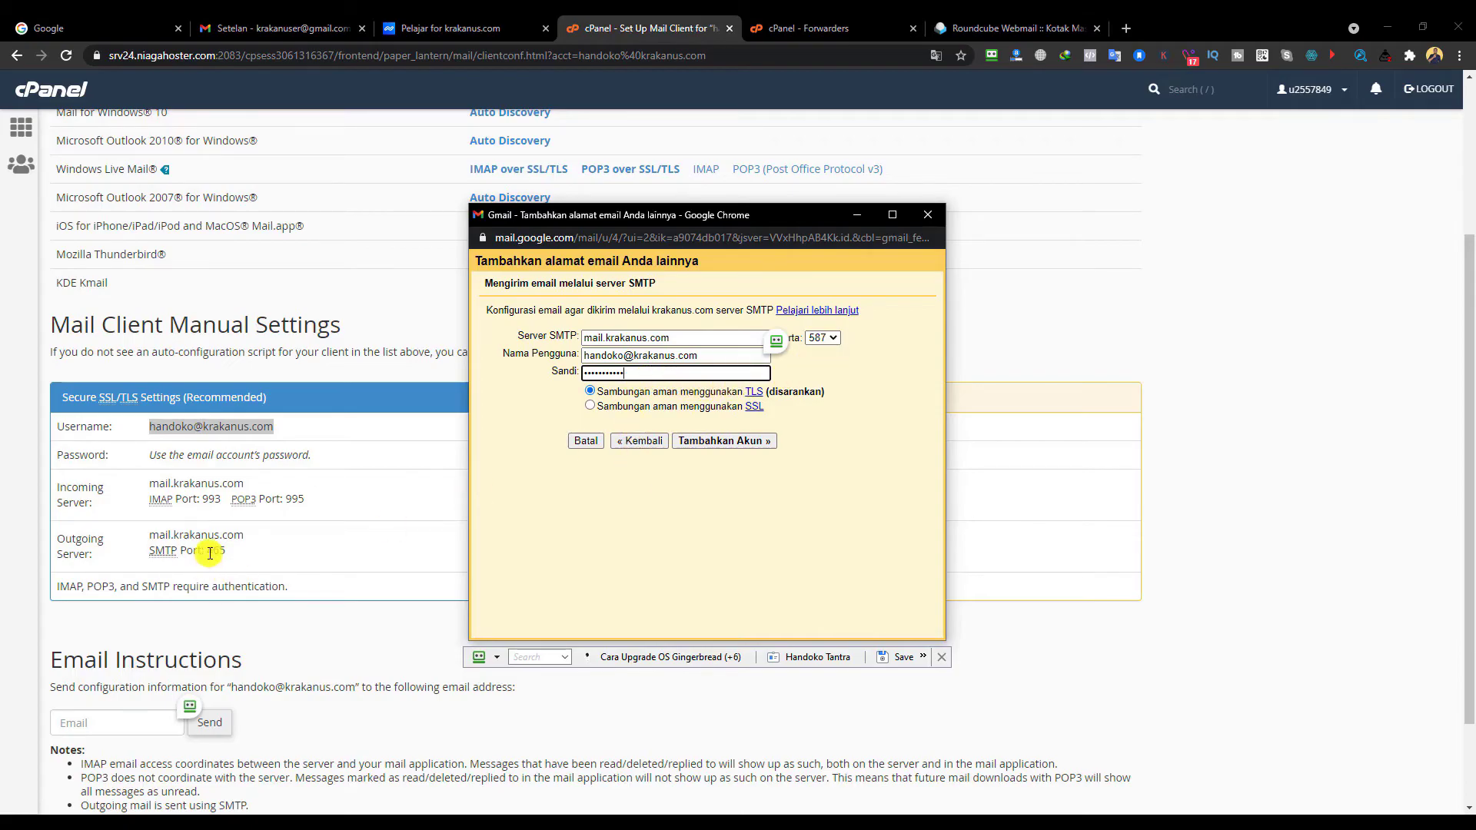
# - Set the SMTP port to 465 and add the account, reaching the confirmation-code step
pyautogui.click(834, 339)
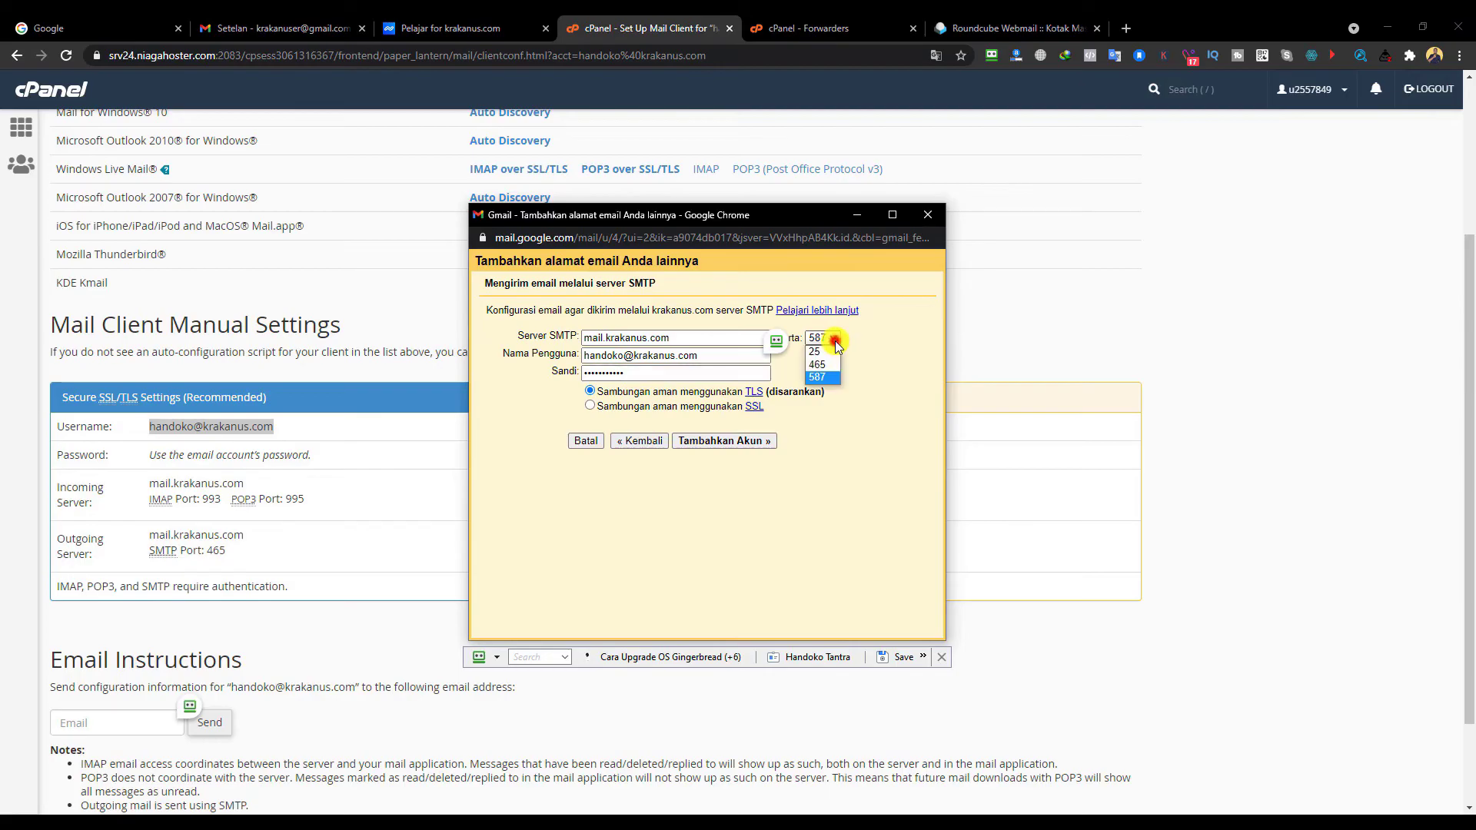
pyautogui.click(818, 364)
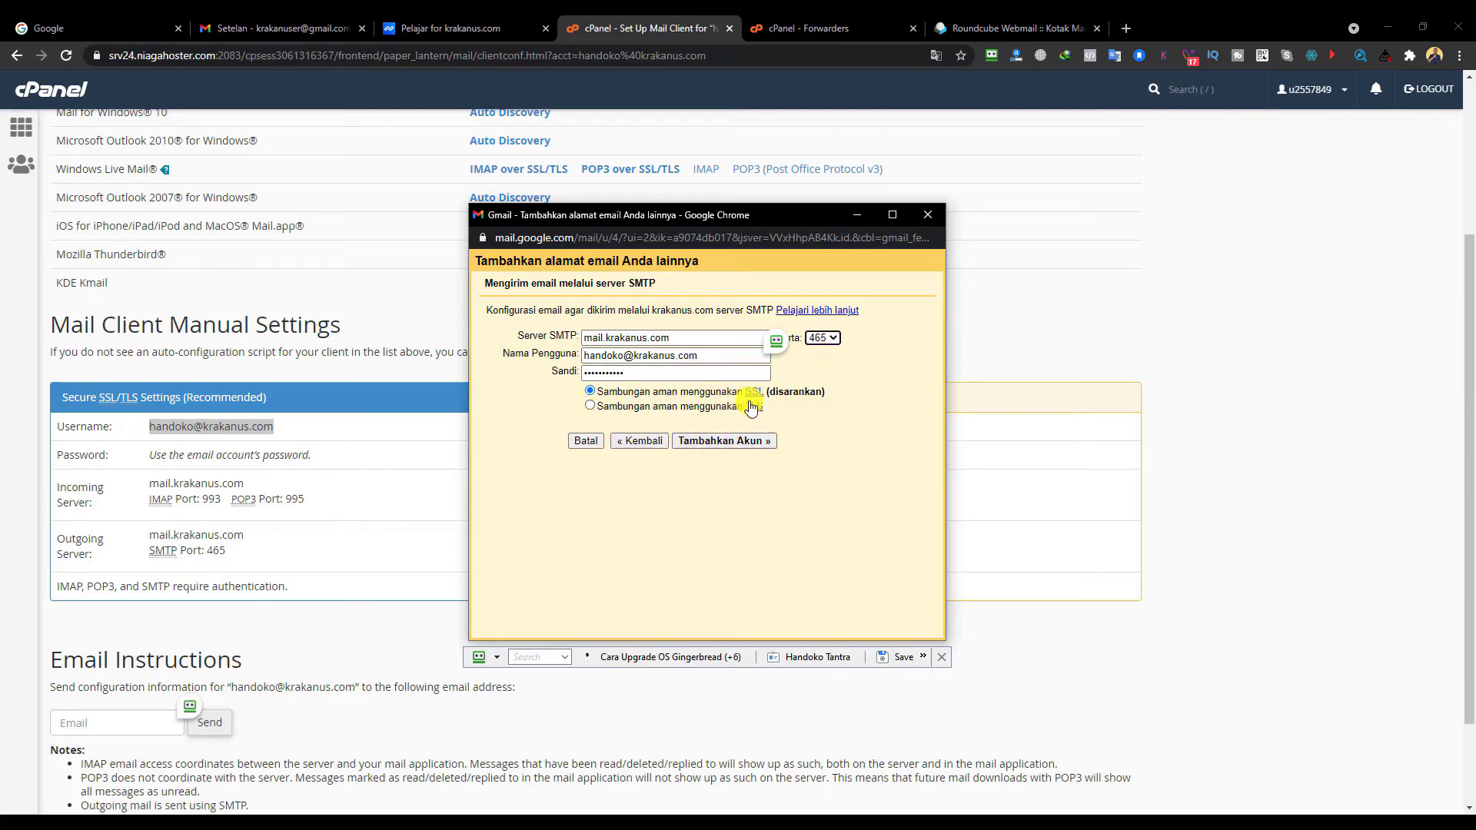
pyautogui.click(733, 448)
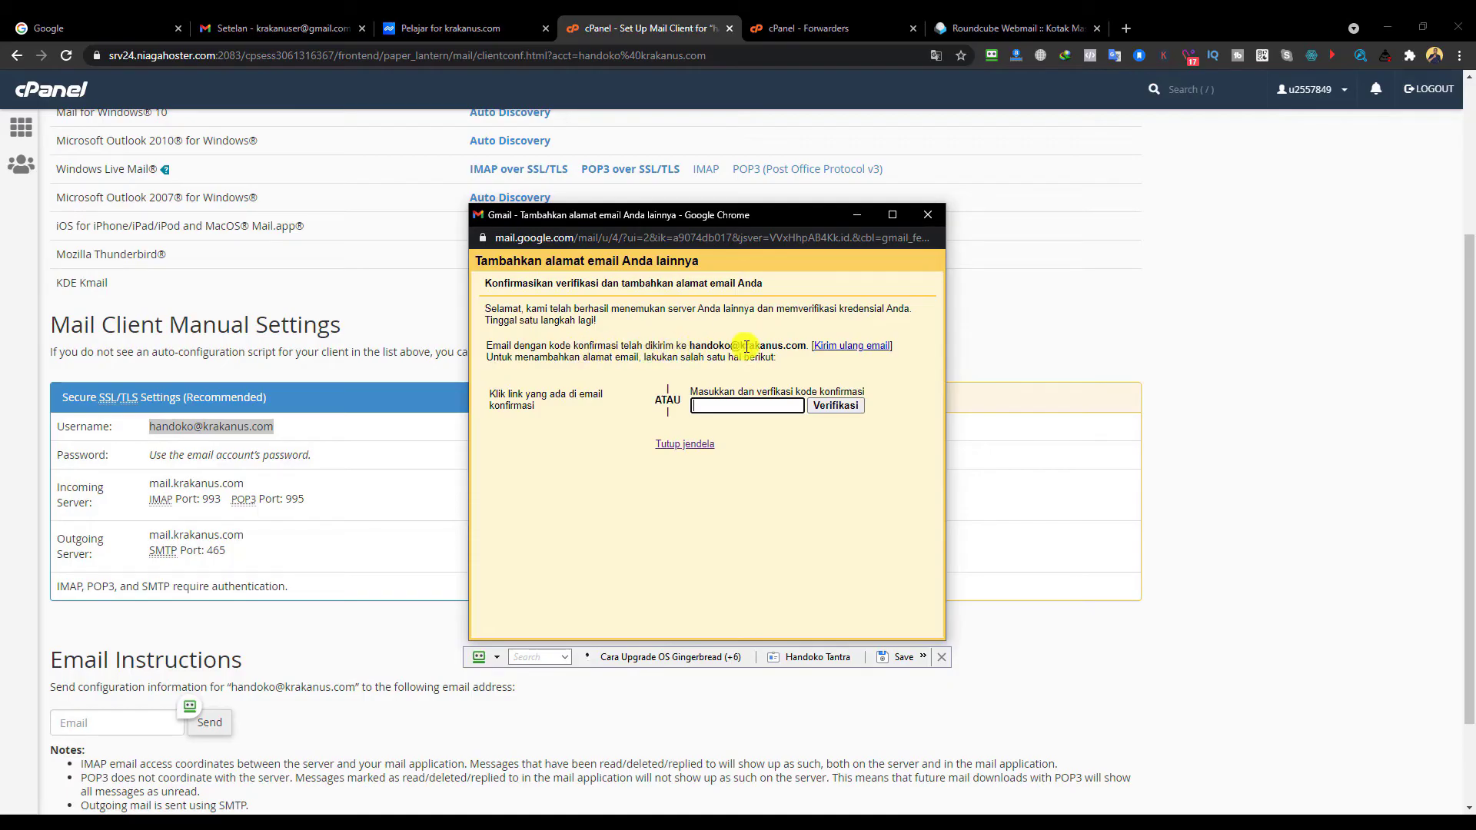
pyautogui.moveTo(690, 343); pyautogui.dragTo(809, 341)
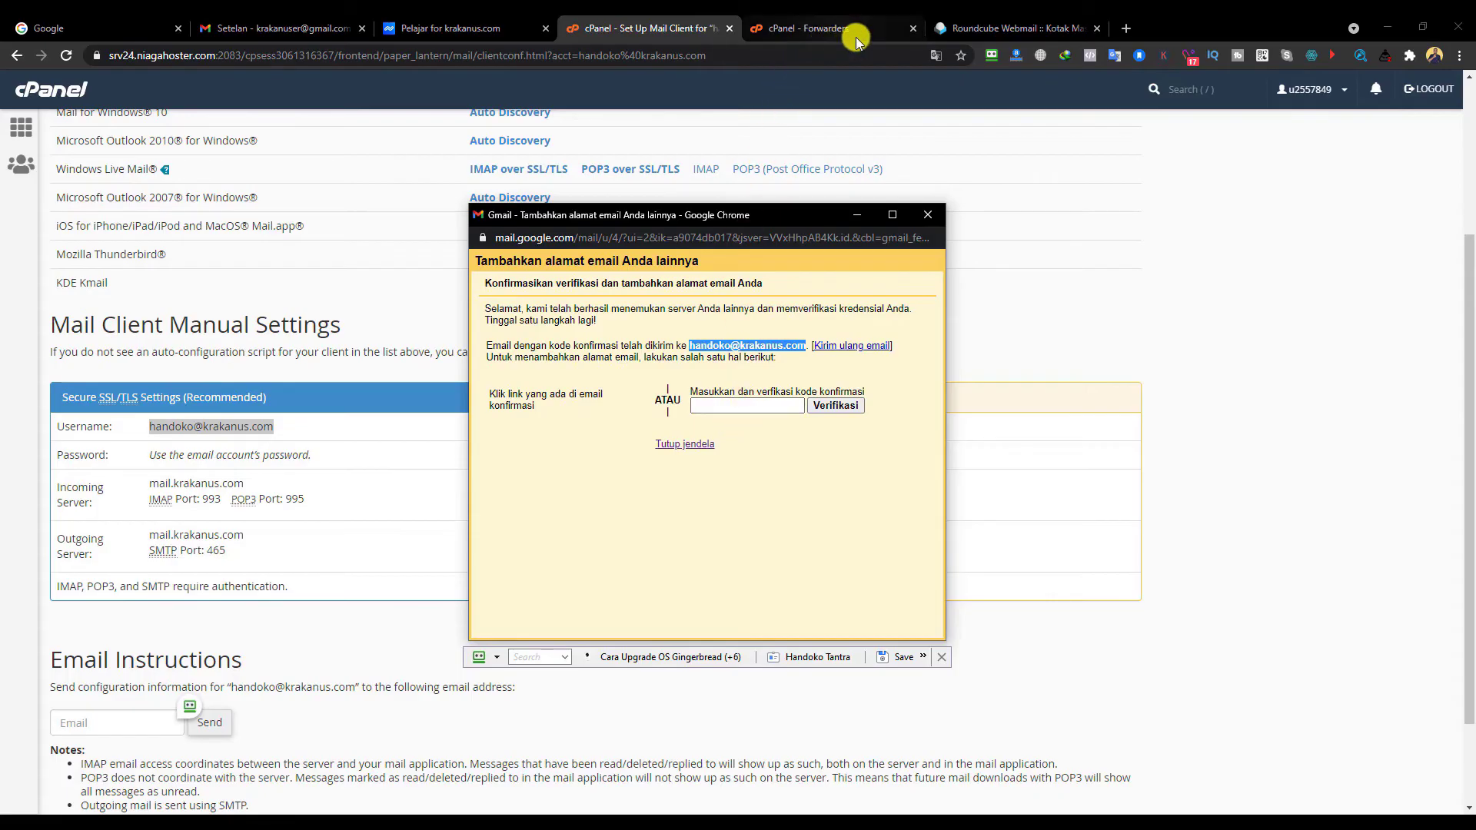
# - Copy the confirmation code from Gmail's verification email in the Roundcube inbox
pyautogui.click(979, 29)
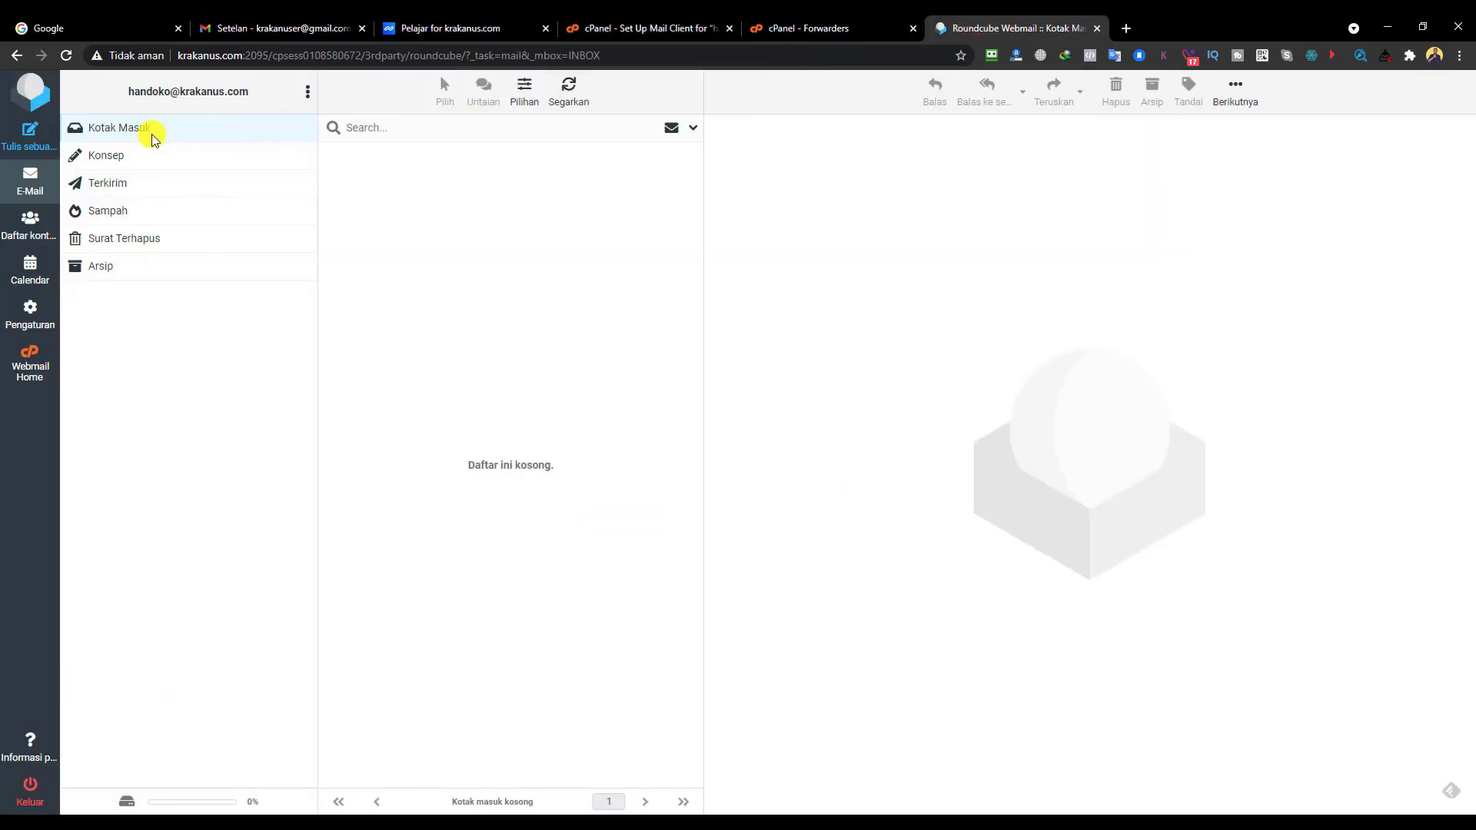
pyautogui.click(152, 135)
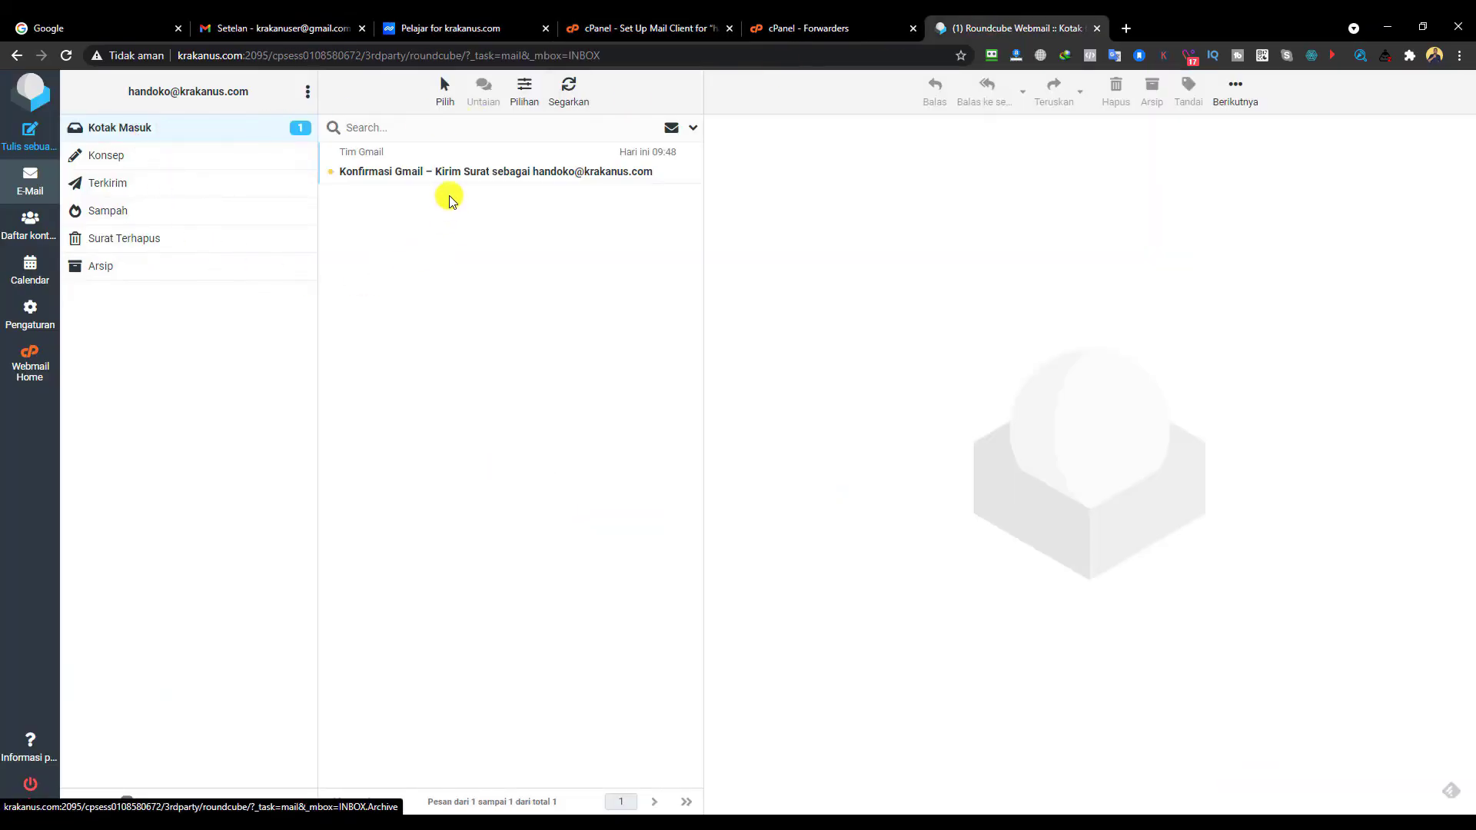
pyautogui.click(432, 177)
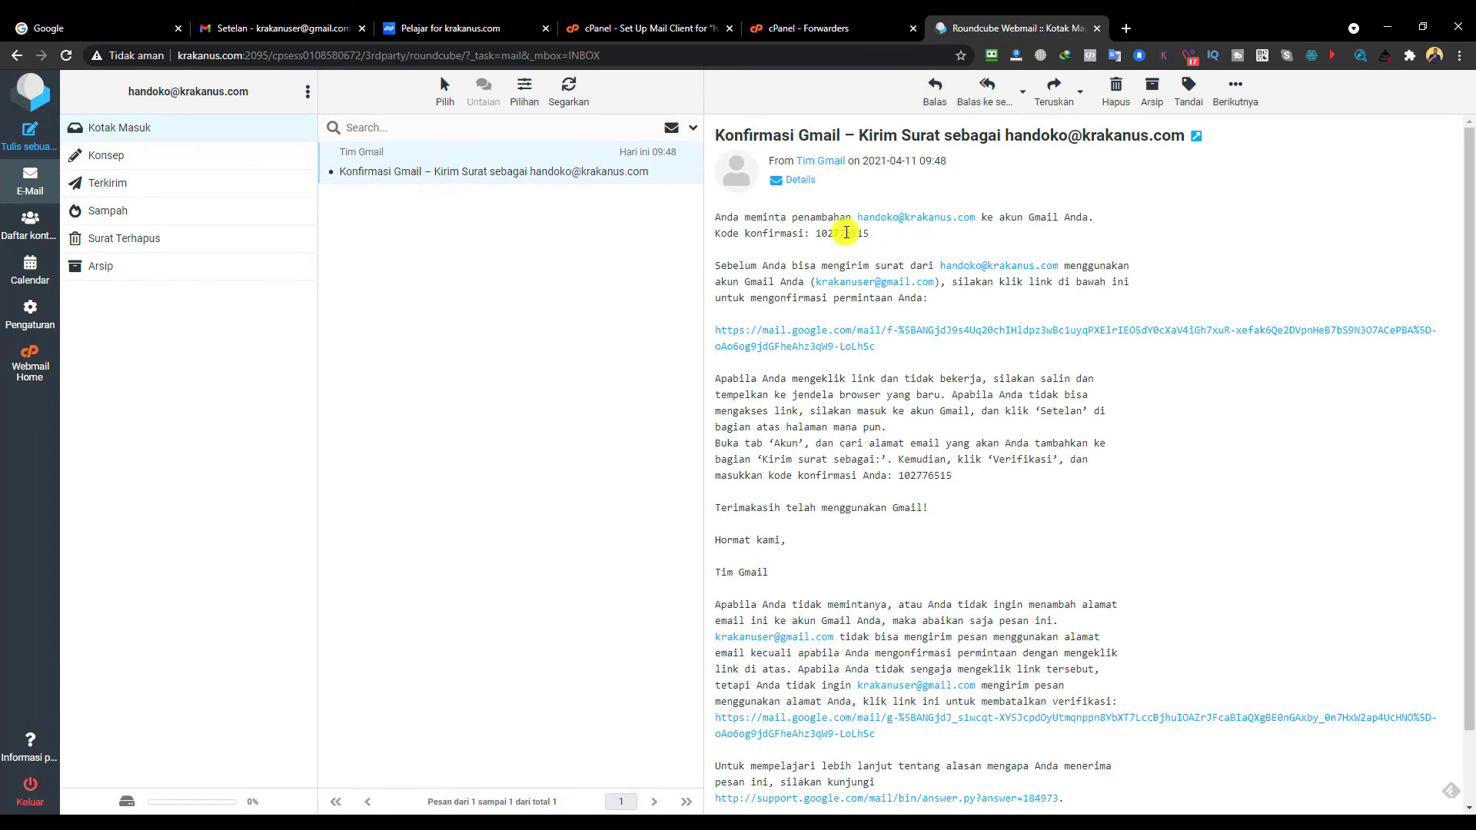
pyautogui.moveTo(816, 234); pyautogui.dragTo(864, 231)
pyautogui.rightClick(864, 232)
pyautogui.click(884, 245)
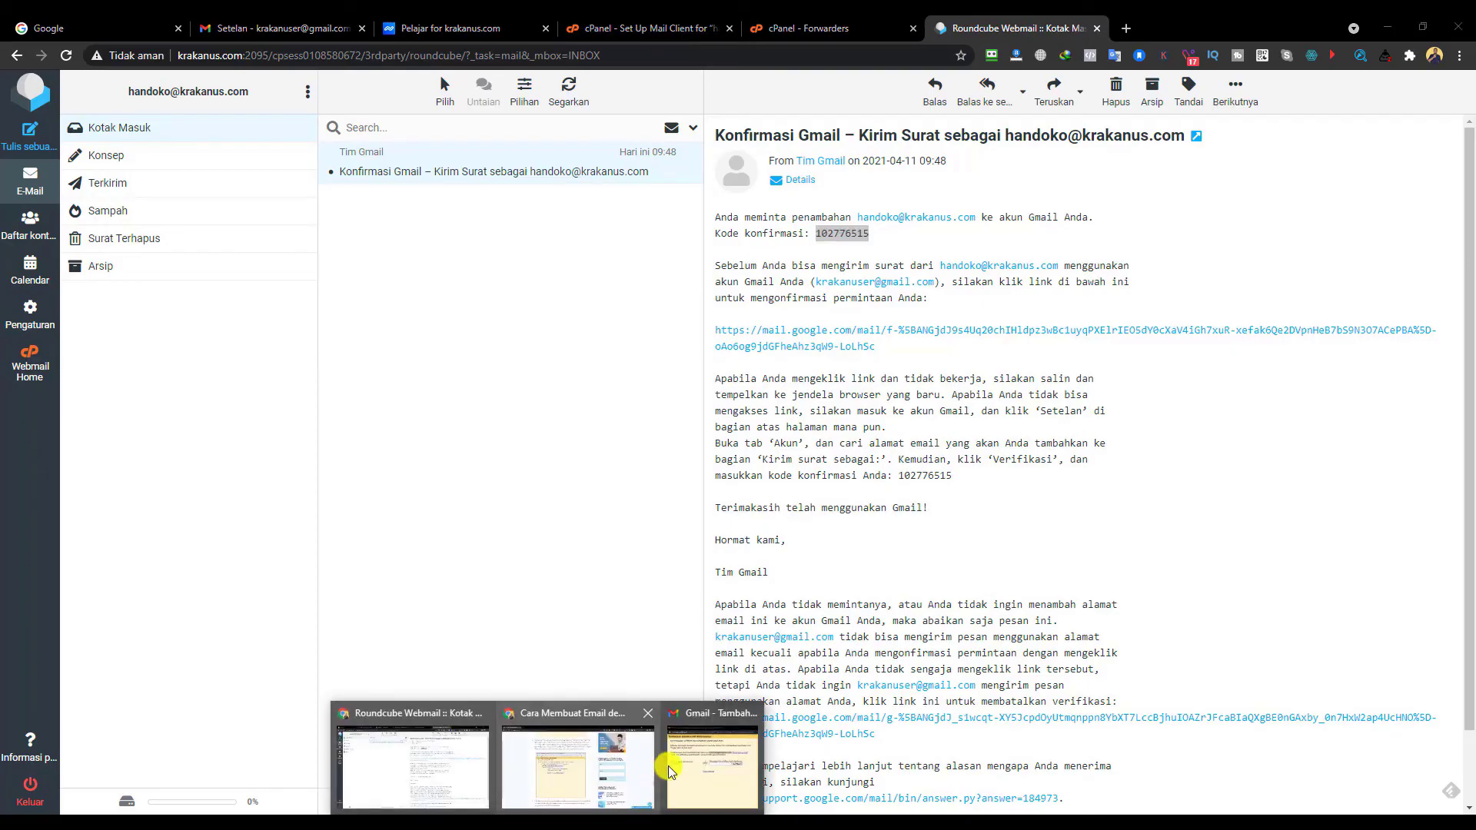
# - Paste the code into Gmail's verification popup, verify it, and return to Gmail's settings
pyautogui.click(730, 757)
pyautogui.click(741, 405)
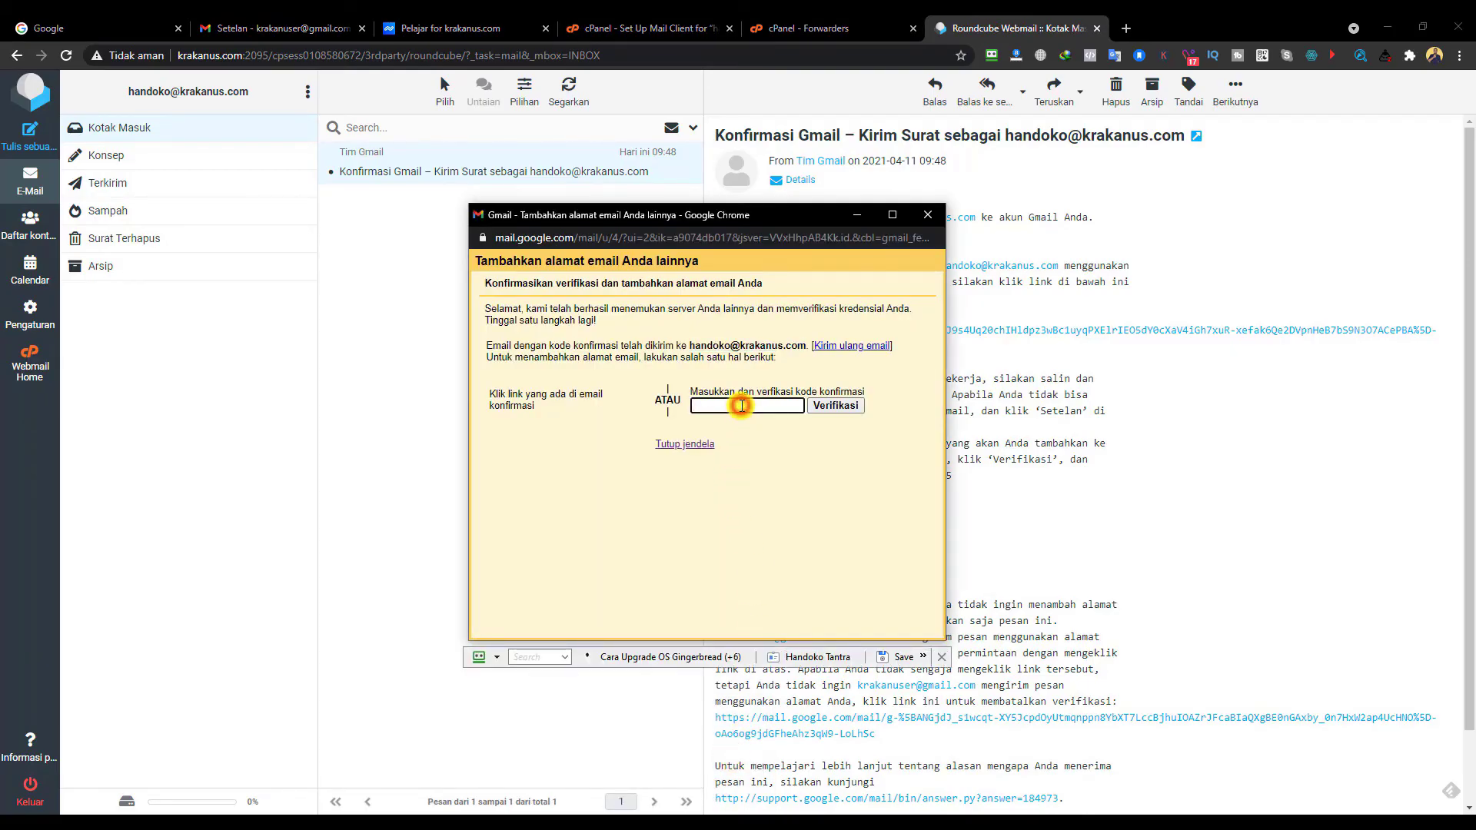
pyautogui.rightClick(741, 405)
pyautogui.click(767, 523)
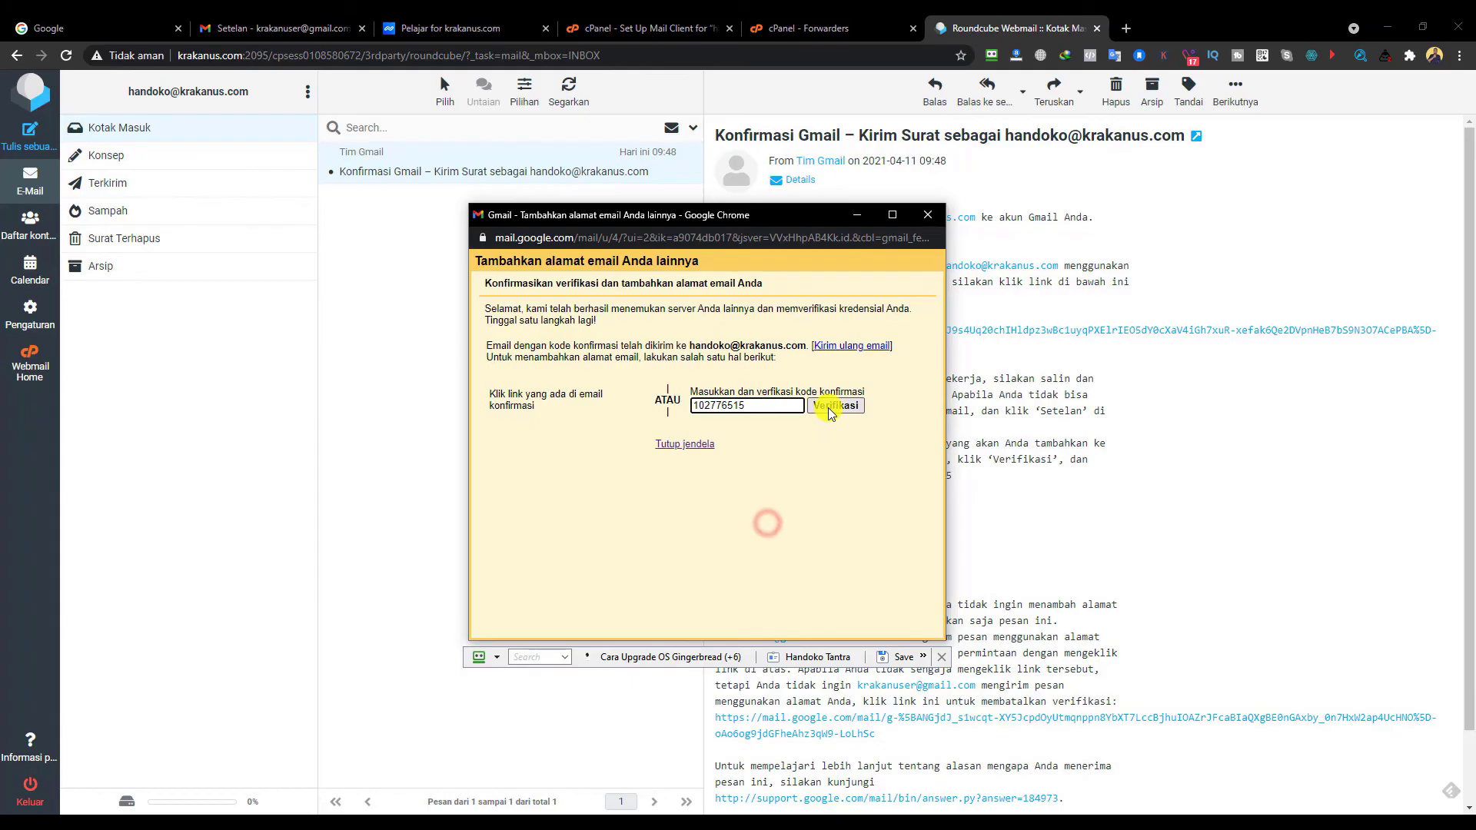
pyautogui.click(830, 407)
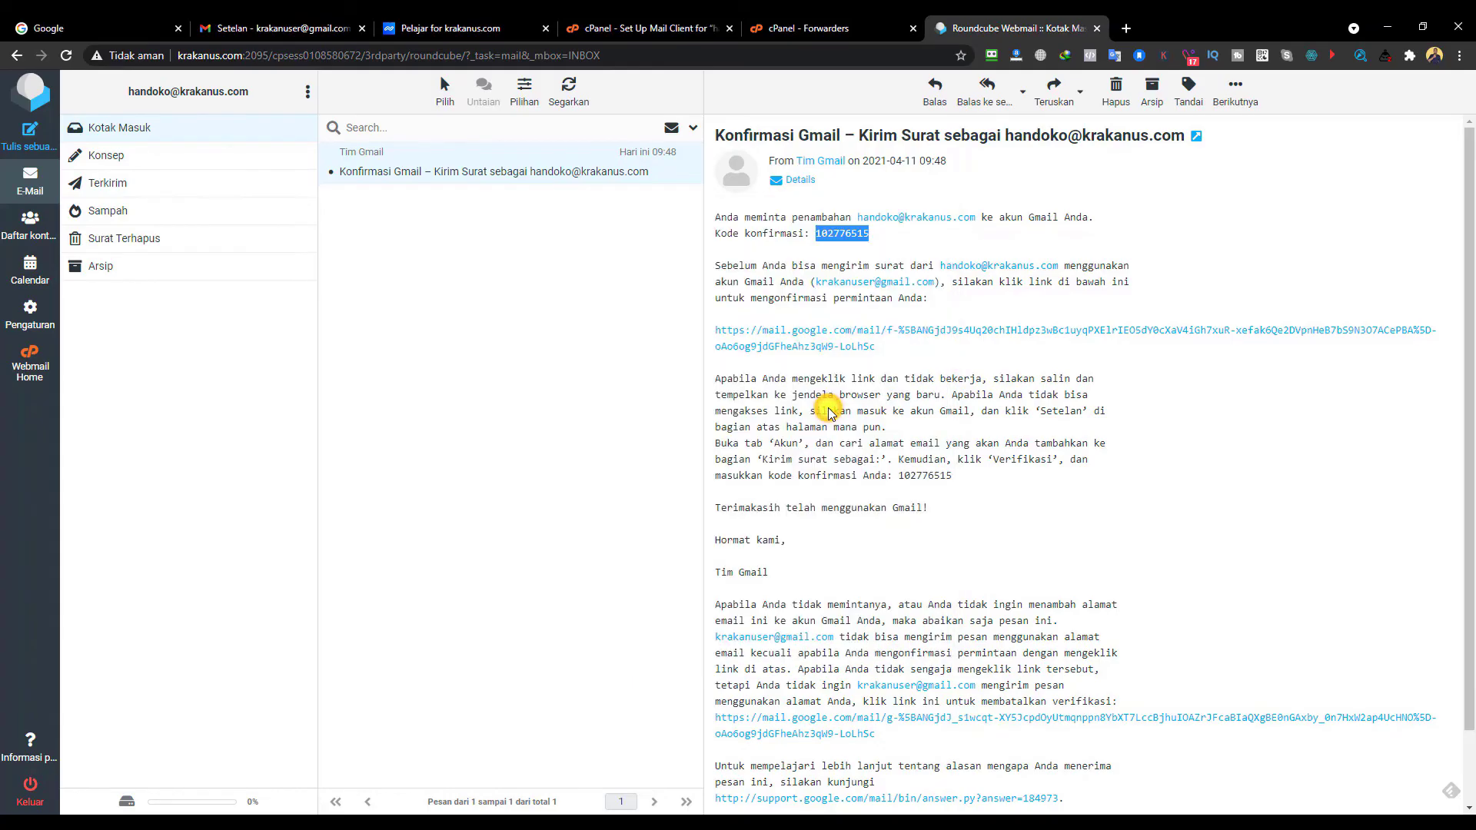
pyautogui.click(283, 29)
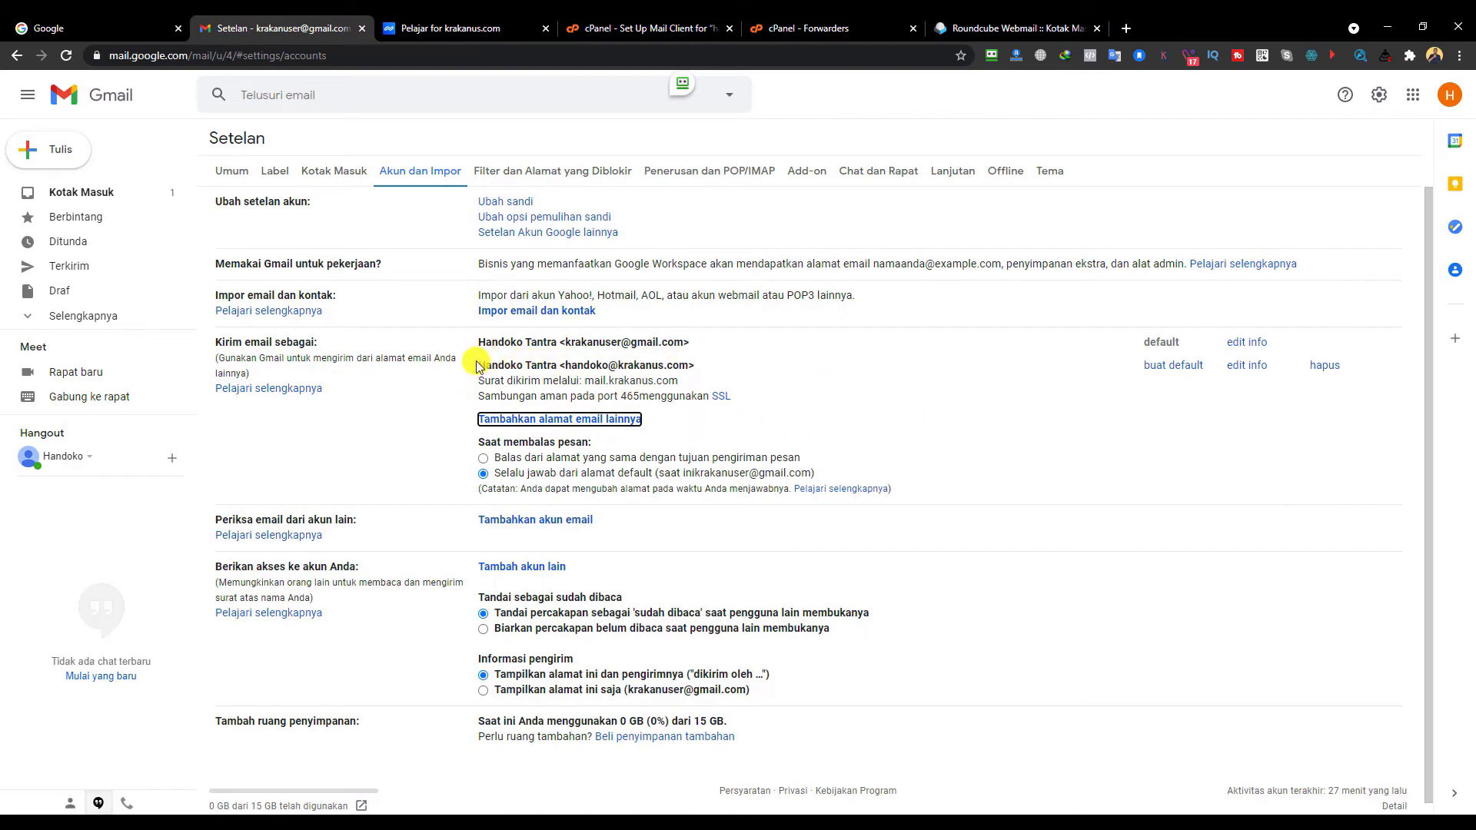
# - Make the krakanus.com address the default sender instead of the Gmail address, then return to the inbox
pyautogui.moveTo(479, 365); pyautogui.dragTo(699, 368)
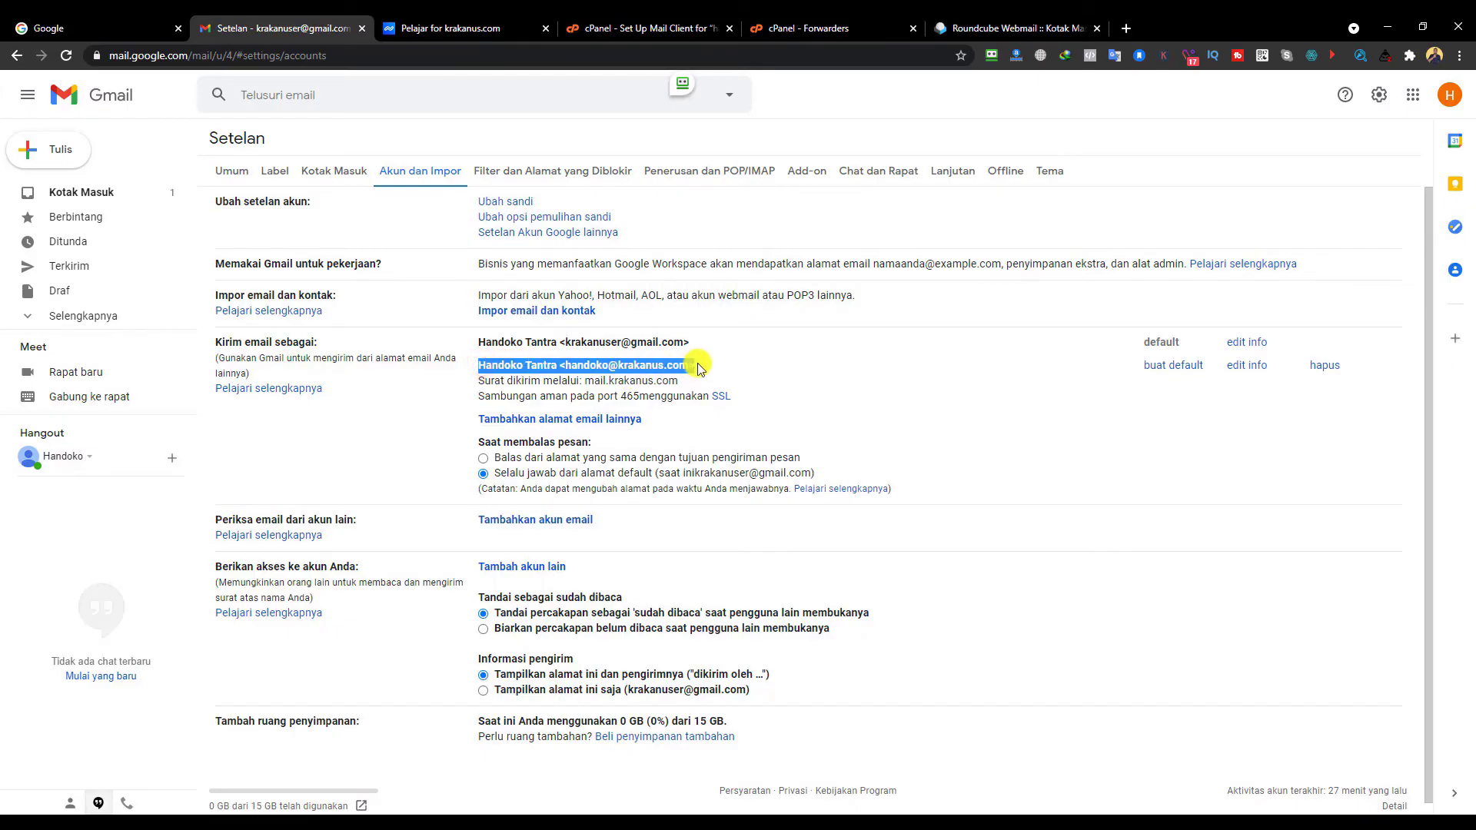
pyautogui.moveTo(481, 343); pyautogui.dragTo(688, 343)
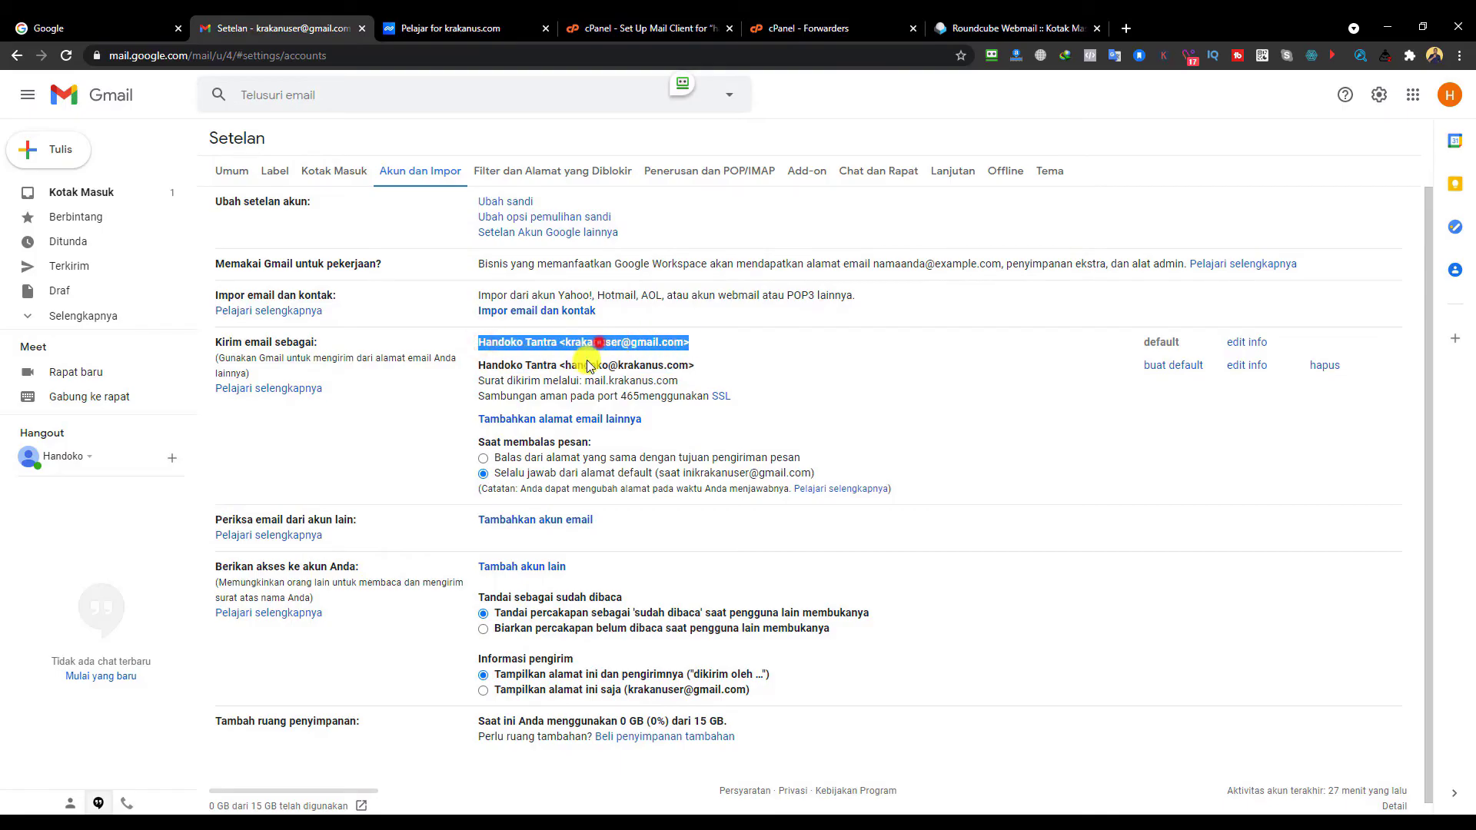
pyautogui.moveTo(566, 365); pyautogui.dragTo(682, 364)
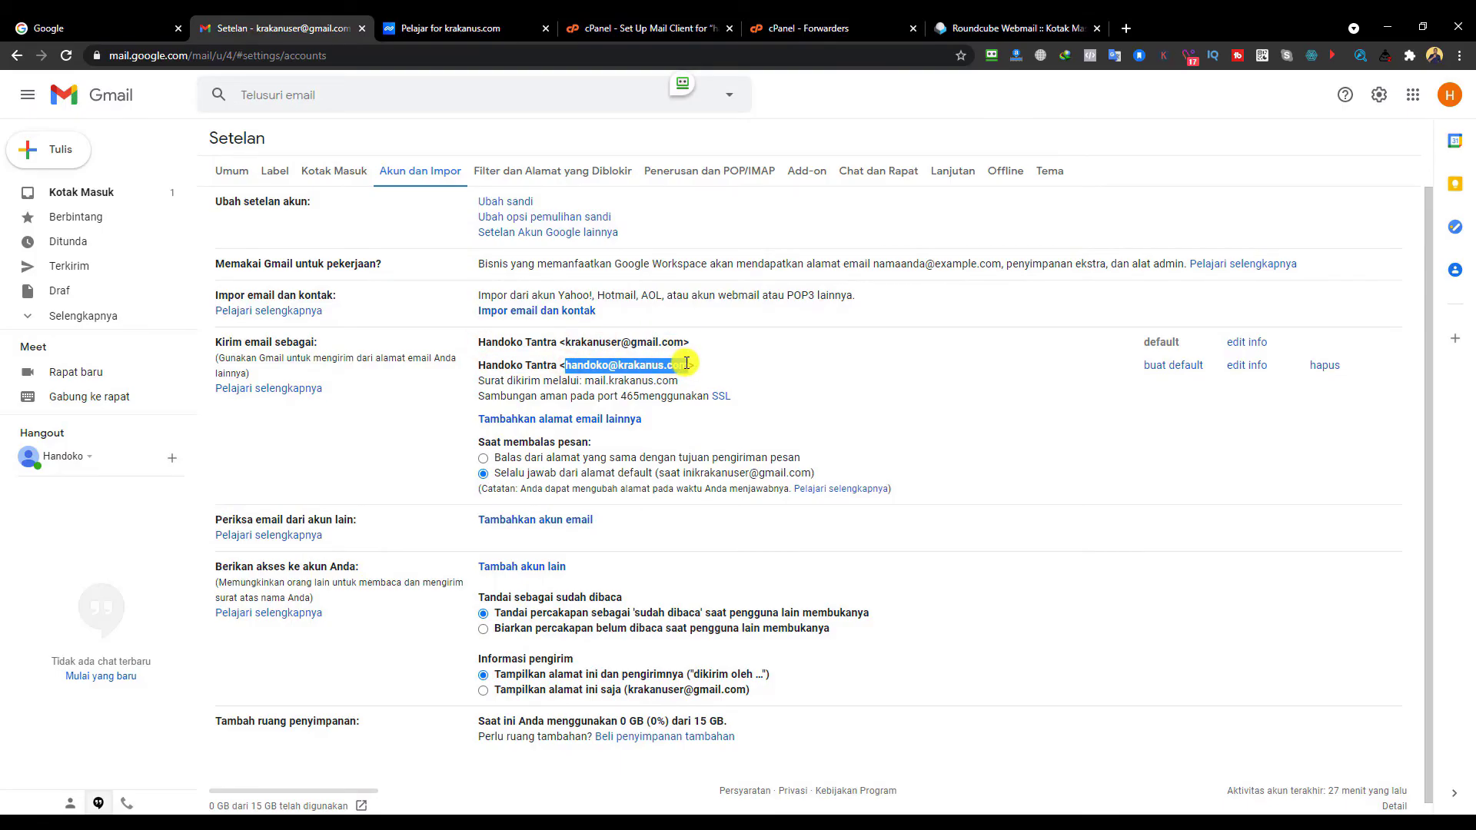
pyautogui.moveTo(566, 342); pyautogui.dragTo(680, 342)
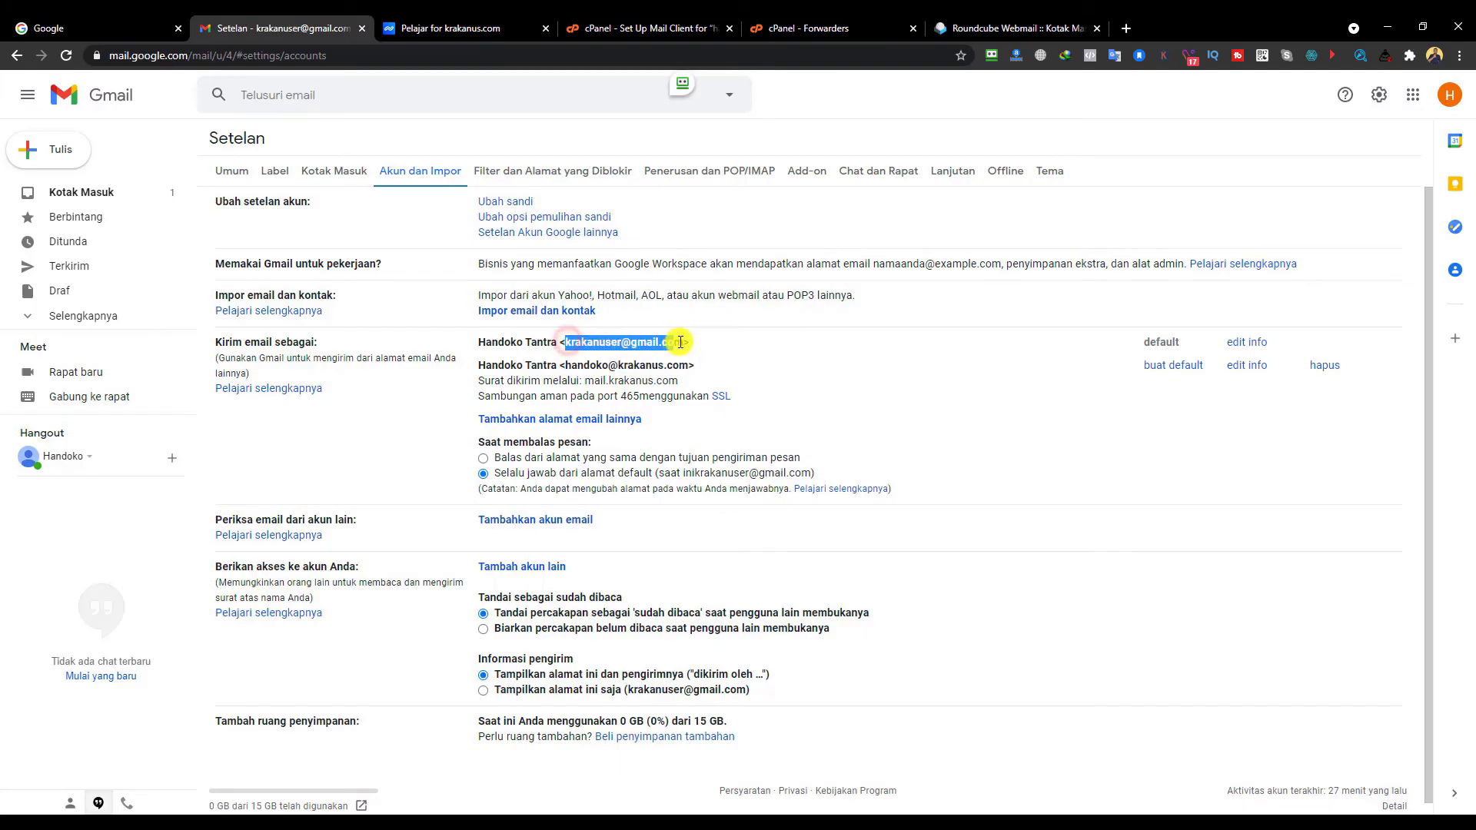
pyautogui.click(844, 411)
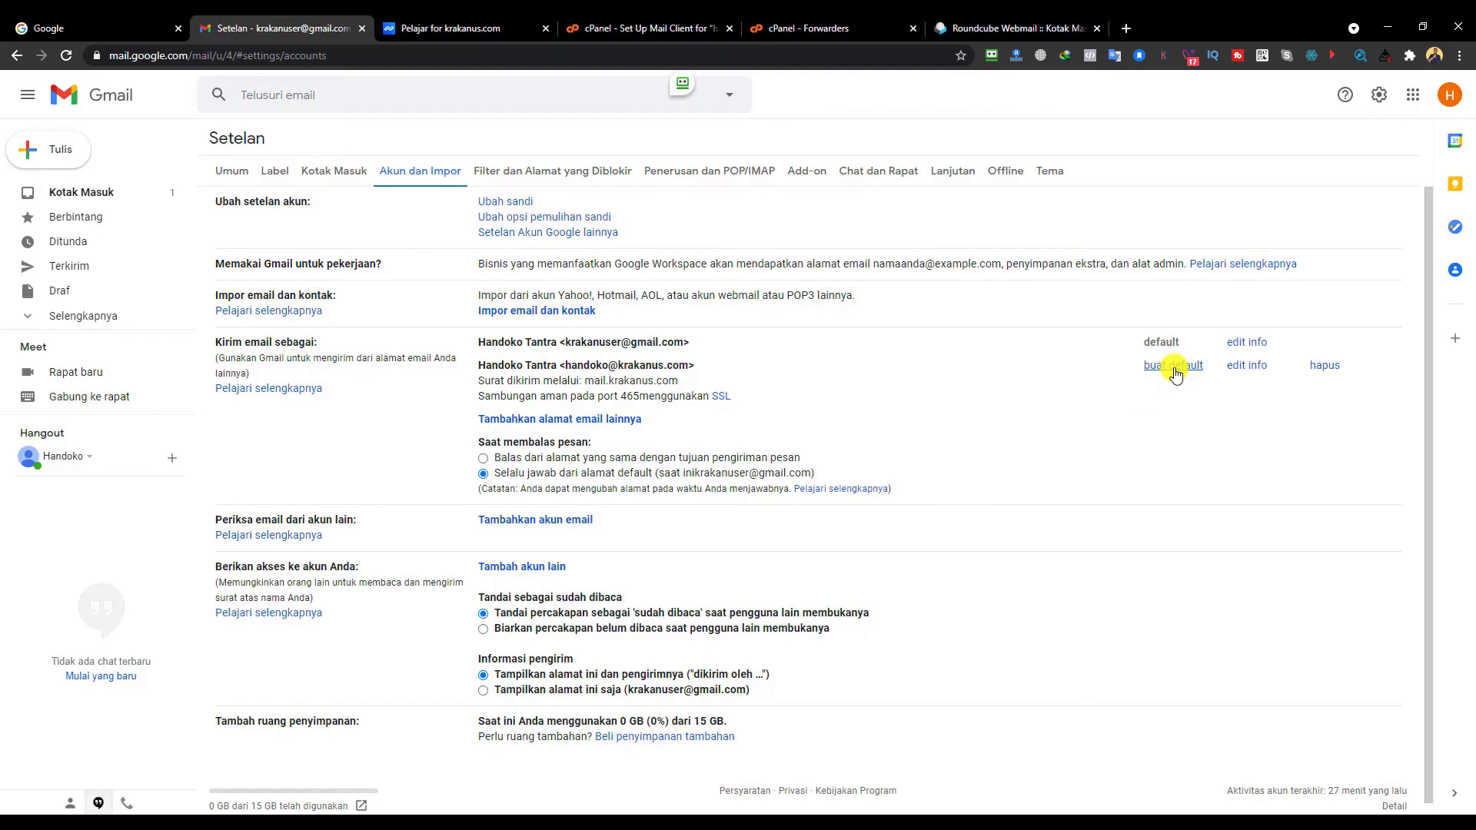
pyautogui.moveTo(565, 365); pyautogui.dragTo(682, 372)
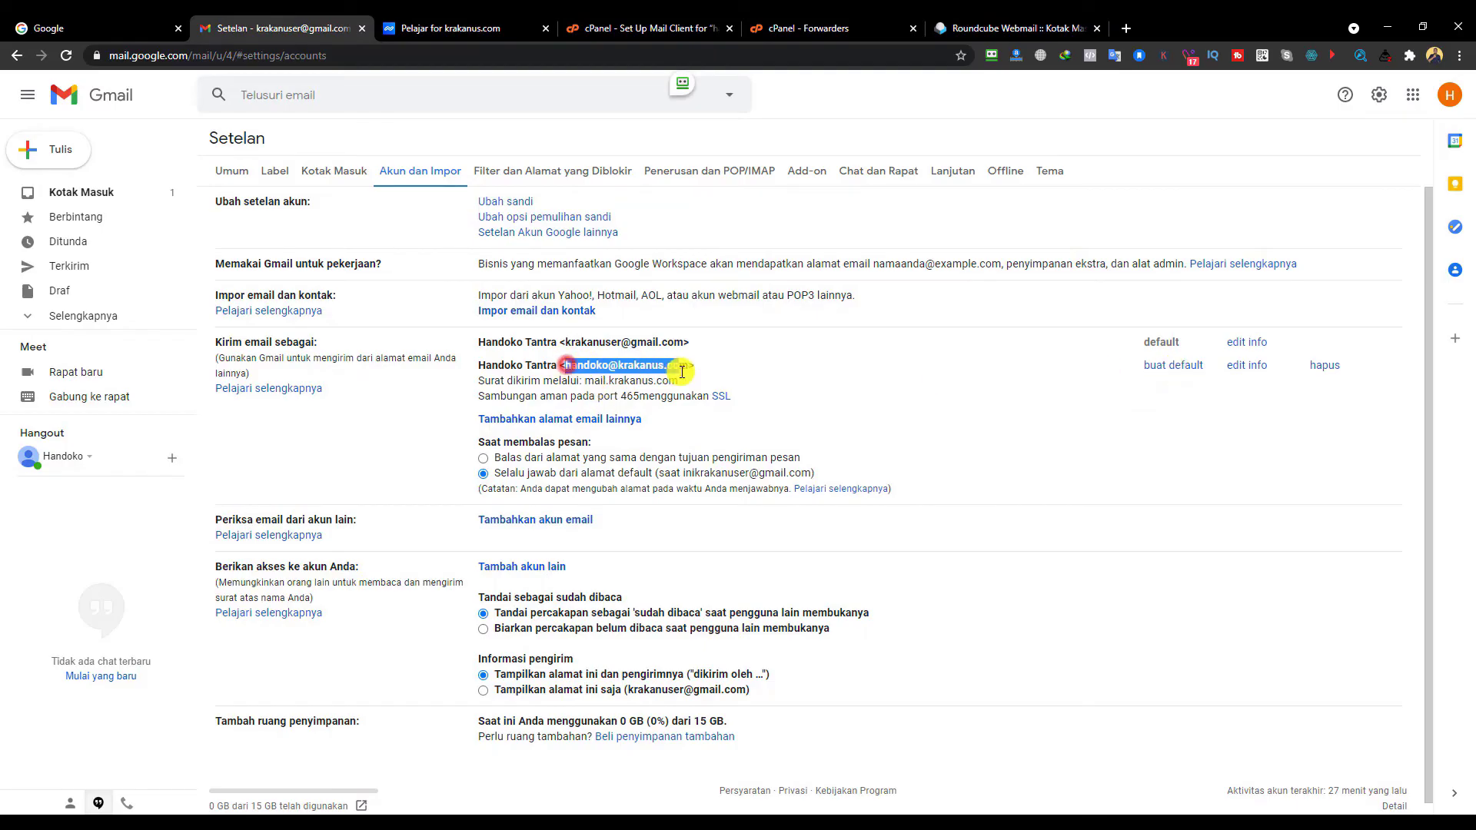
pyautogui.click(1165, 367)
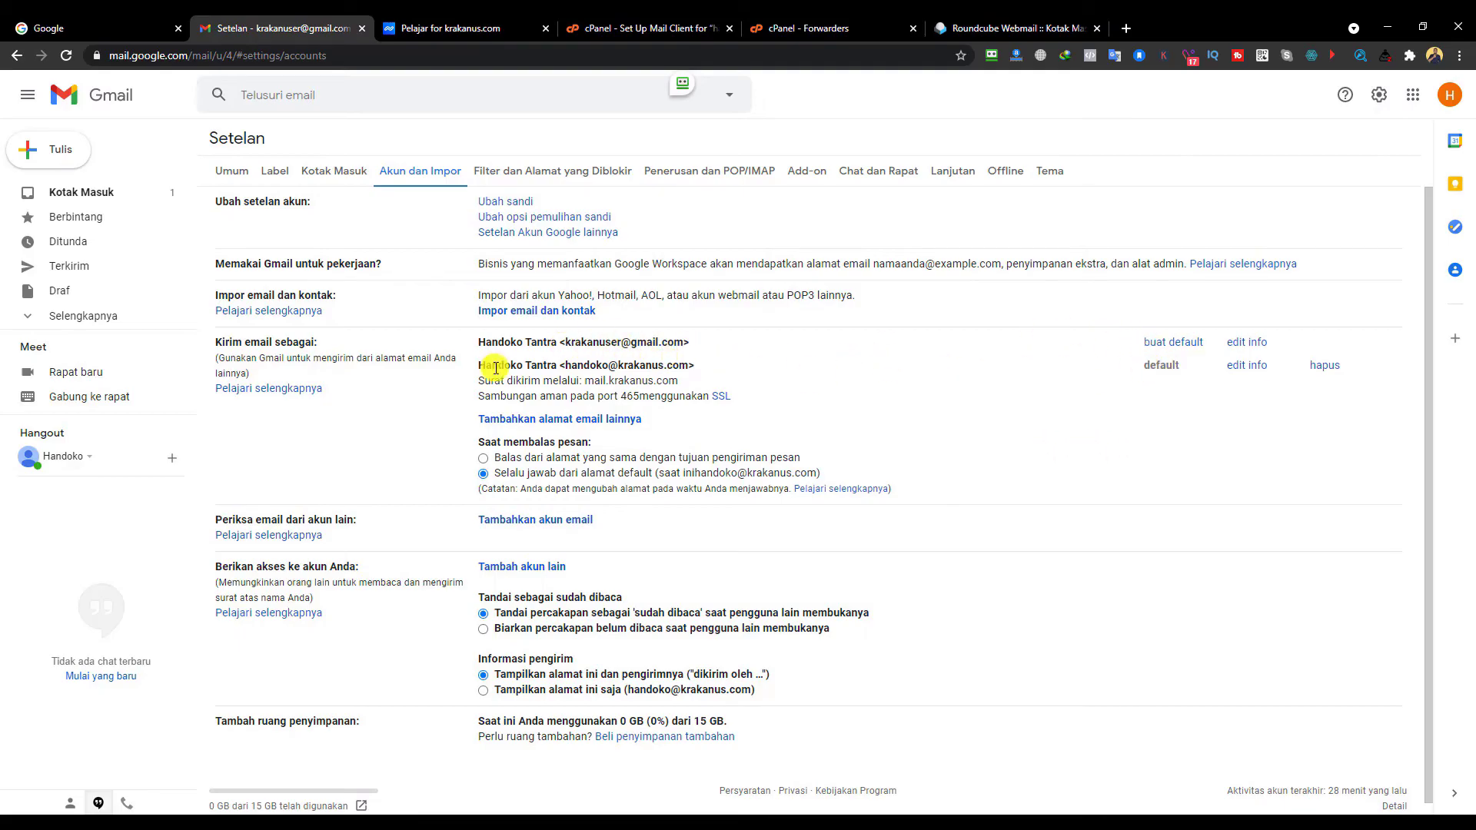
pyautogui.moveTo(481, 365); pyautogui.dragTo(764, 366)
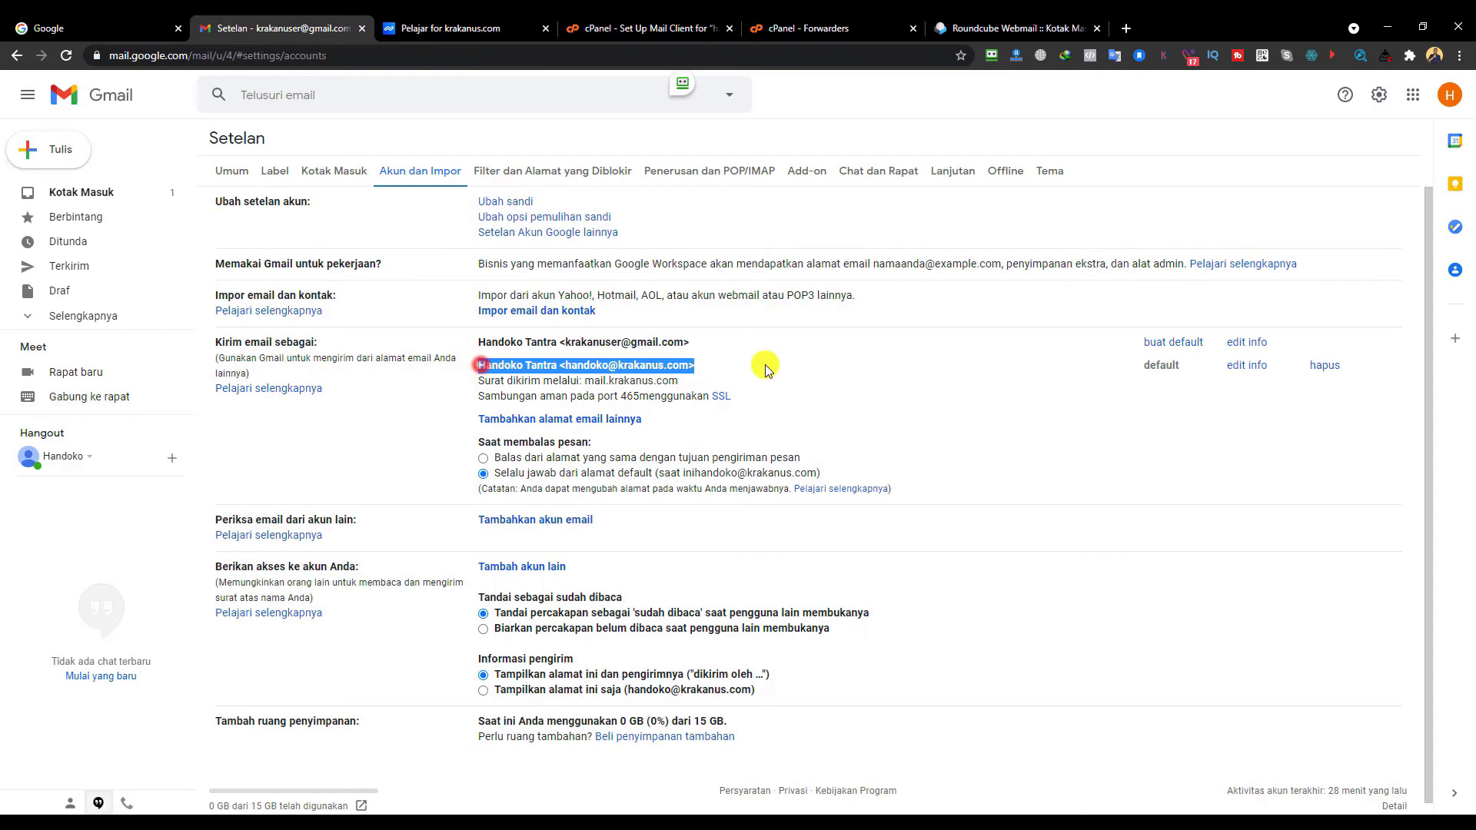
pyautogui.click(857, 379)
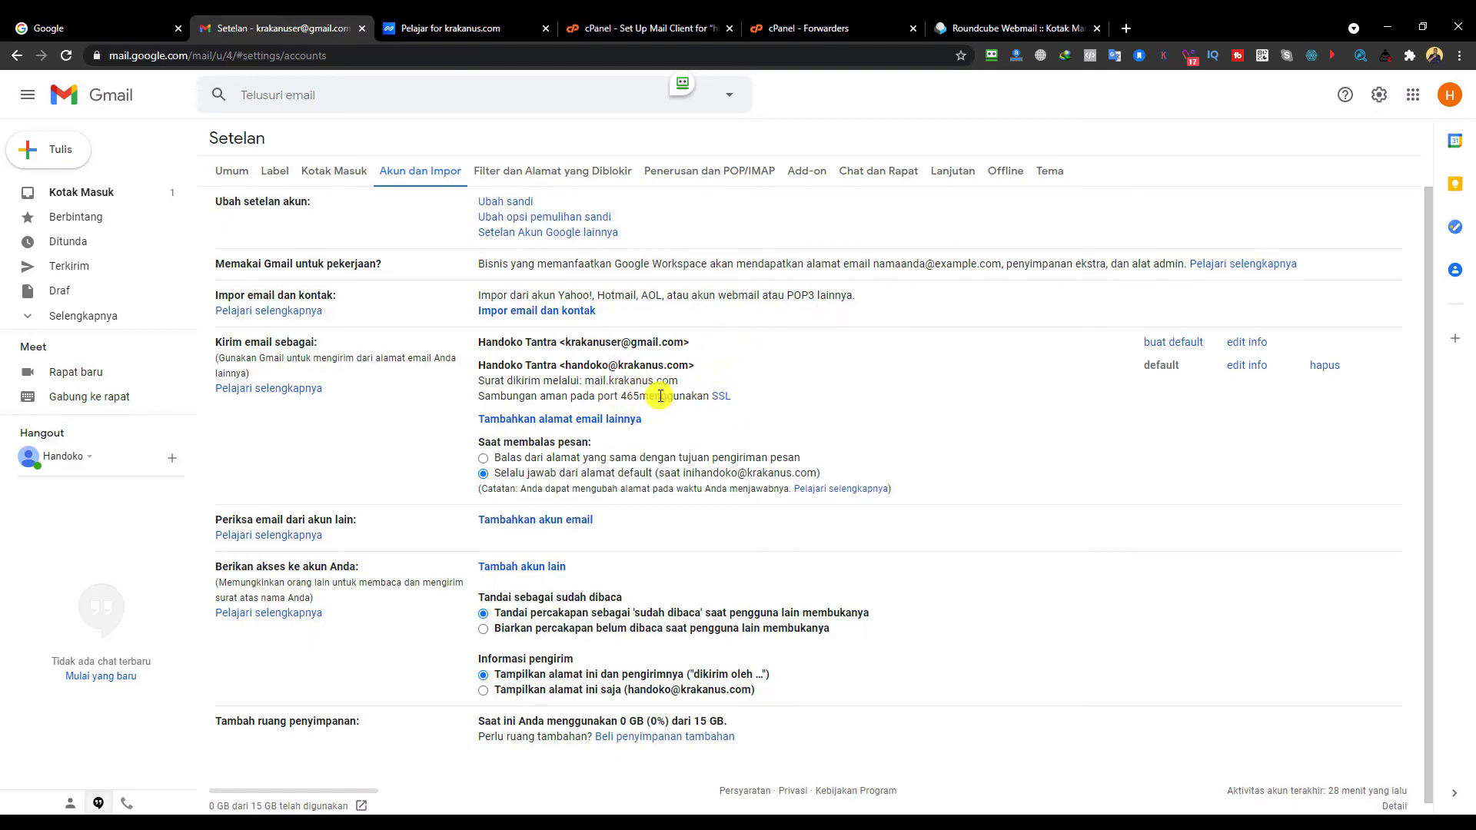
pyautogui.click(92, 201)
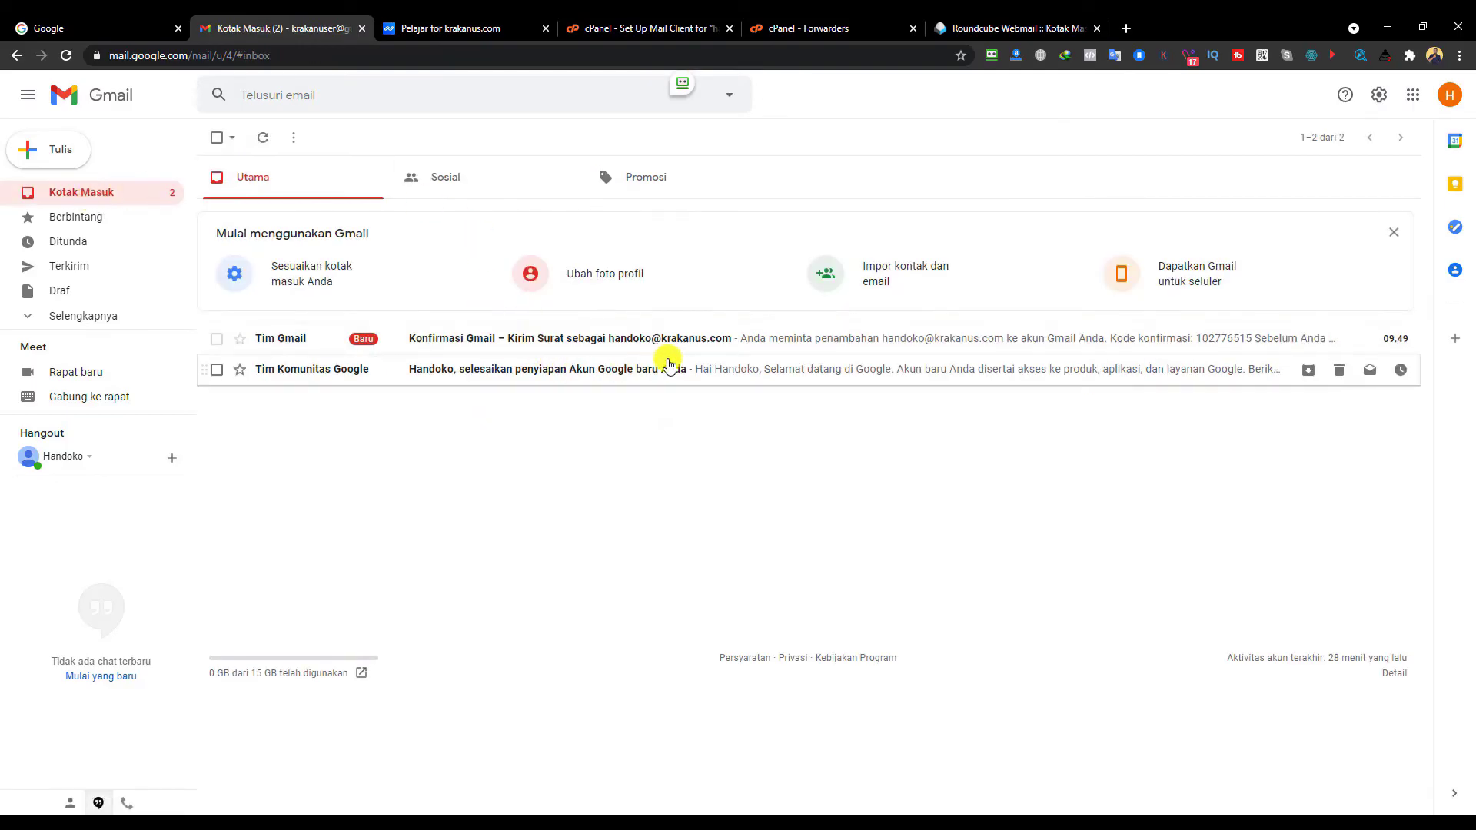
# - Send 'tes email domain sendiri' with body 'hanya tes bro' to the Gmail recipient
pyautogui.click(754, 348)
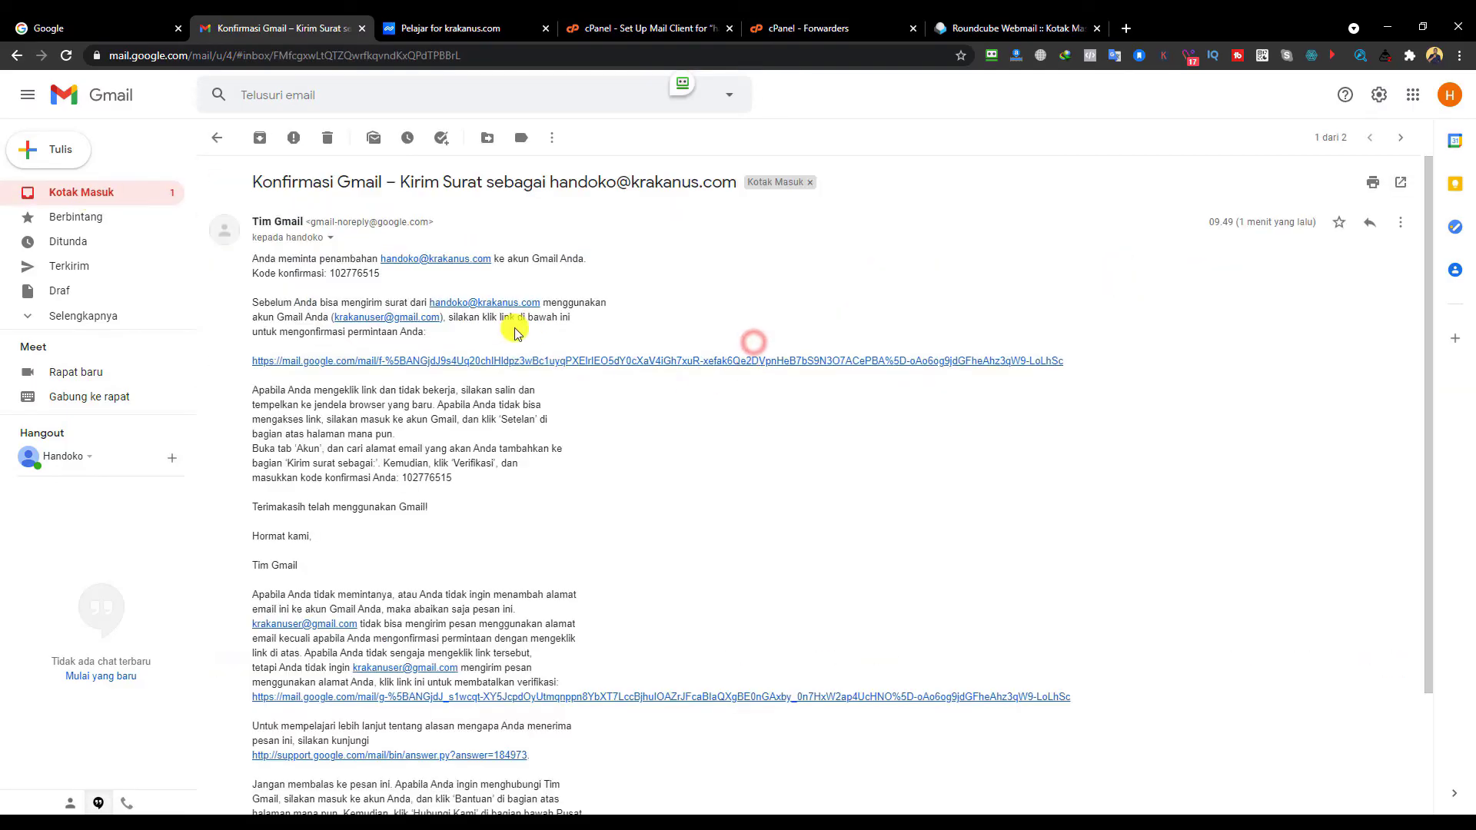
pyautogui.click(219, 138)
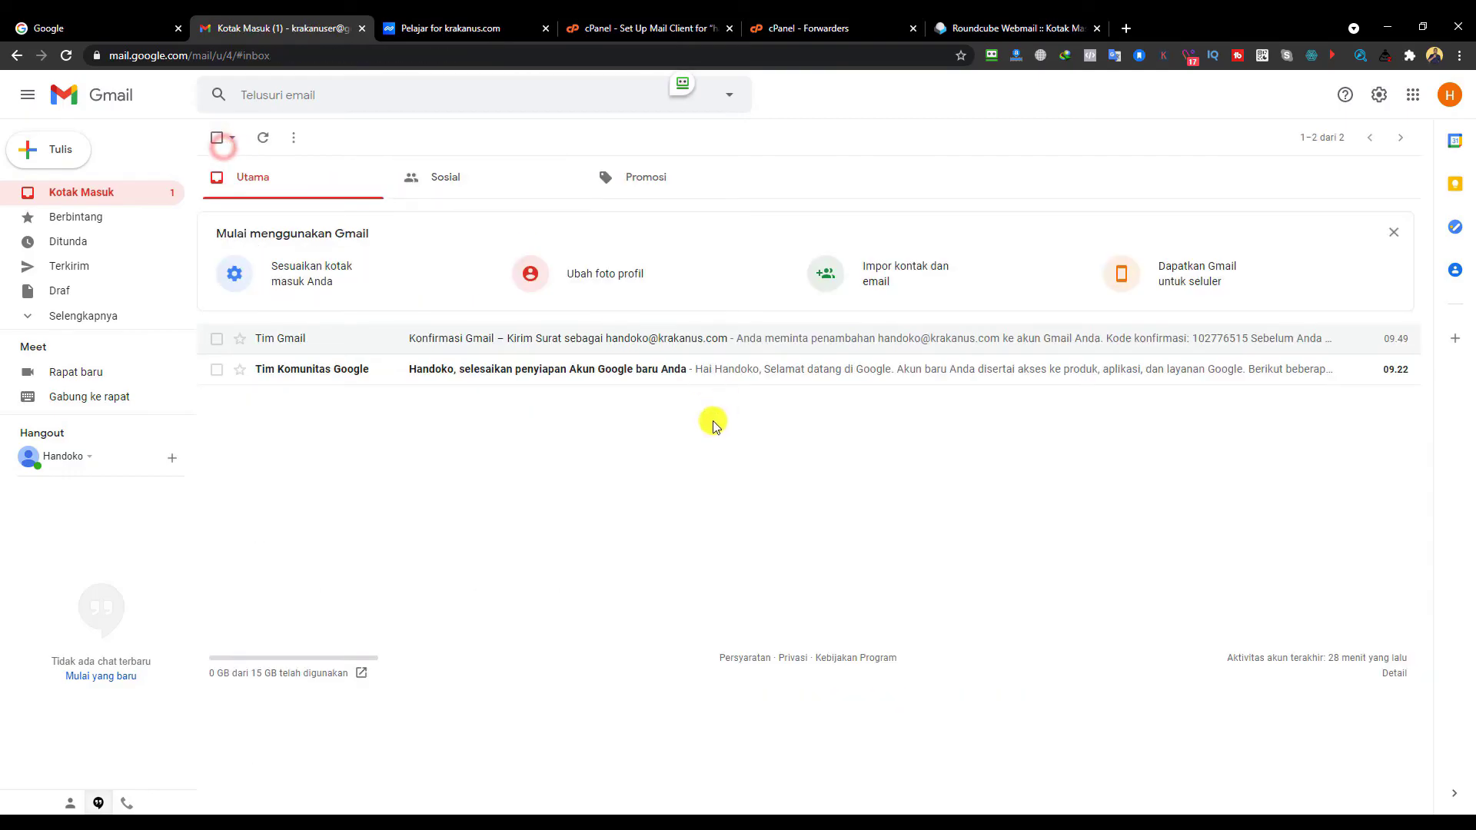
pyautogui.click(50, 151)
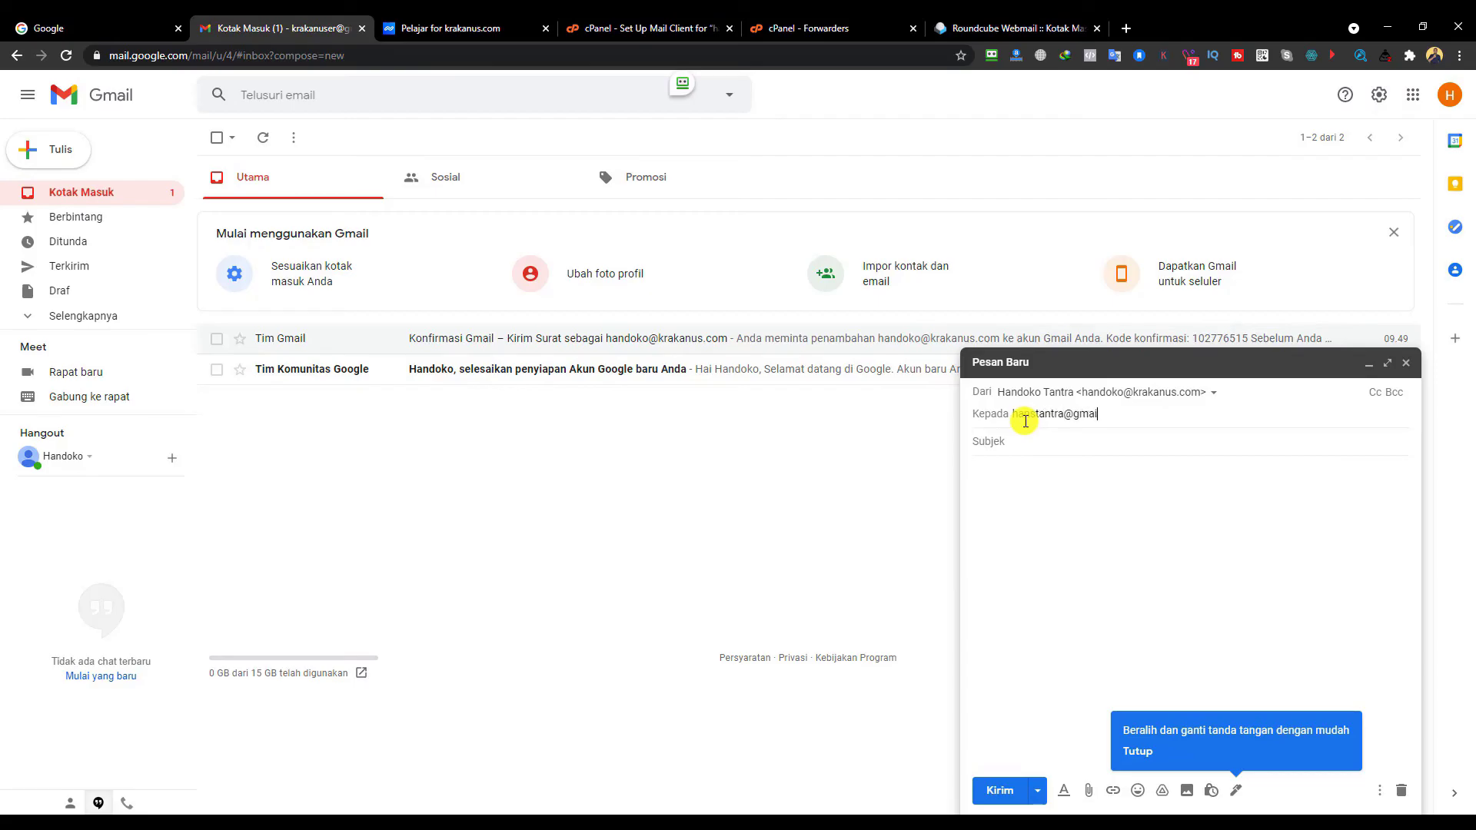
pyautogui.click(1037, 448)
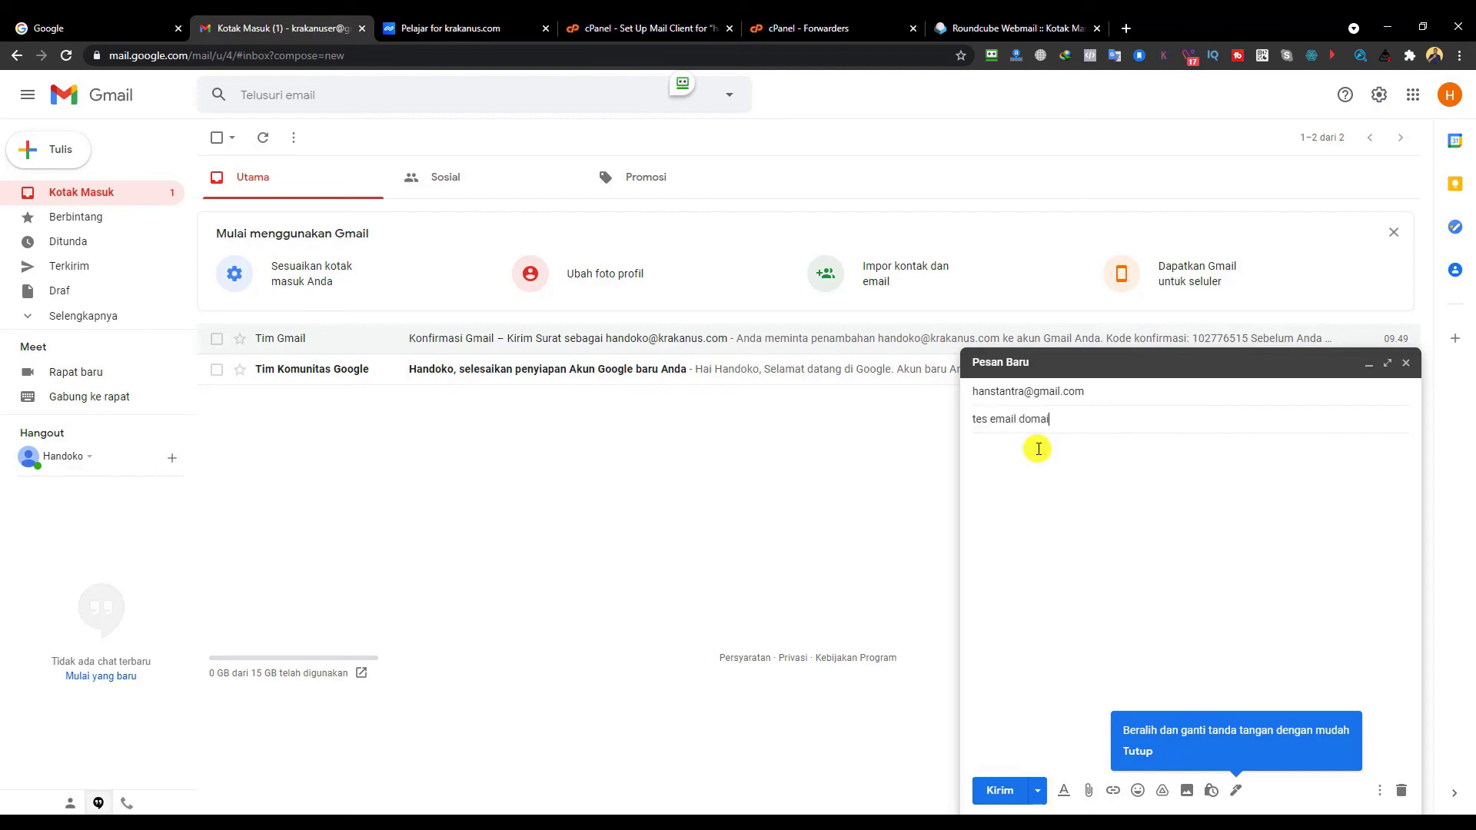
pyautogui.click(1037, 448)
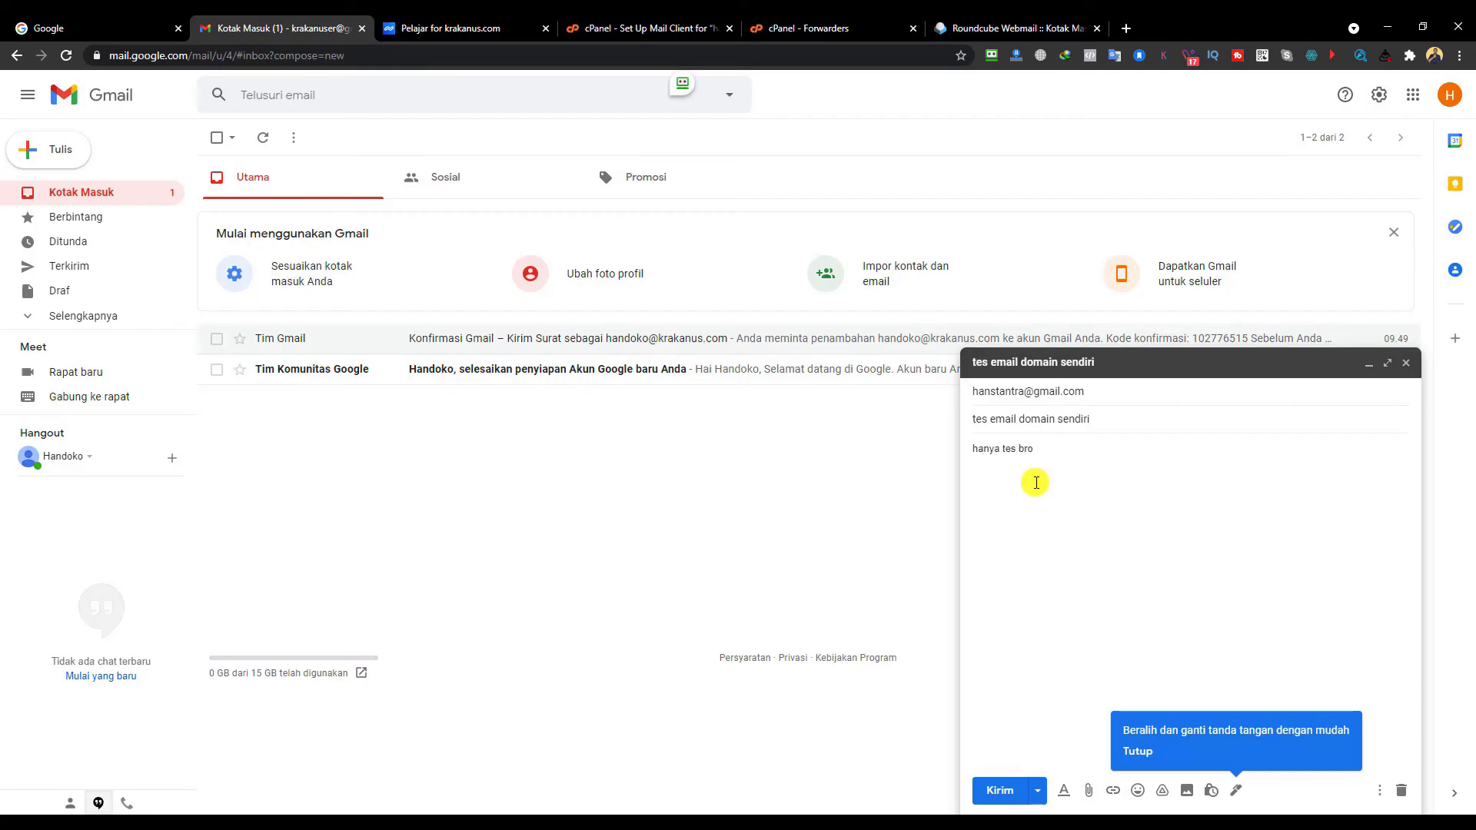
pyautogui.click(993, 790)
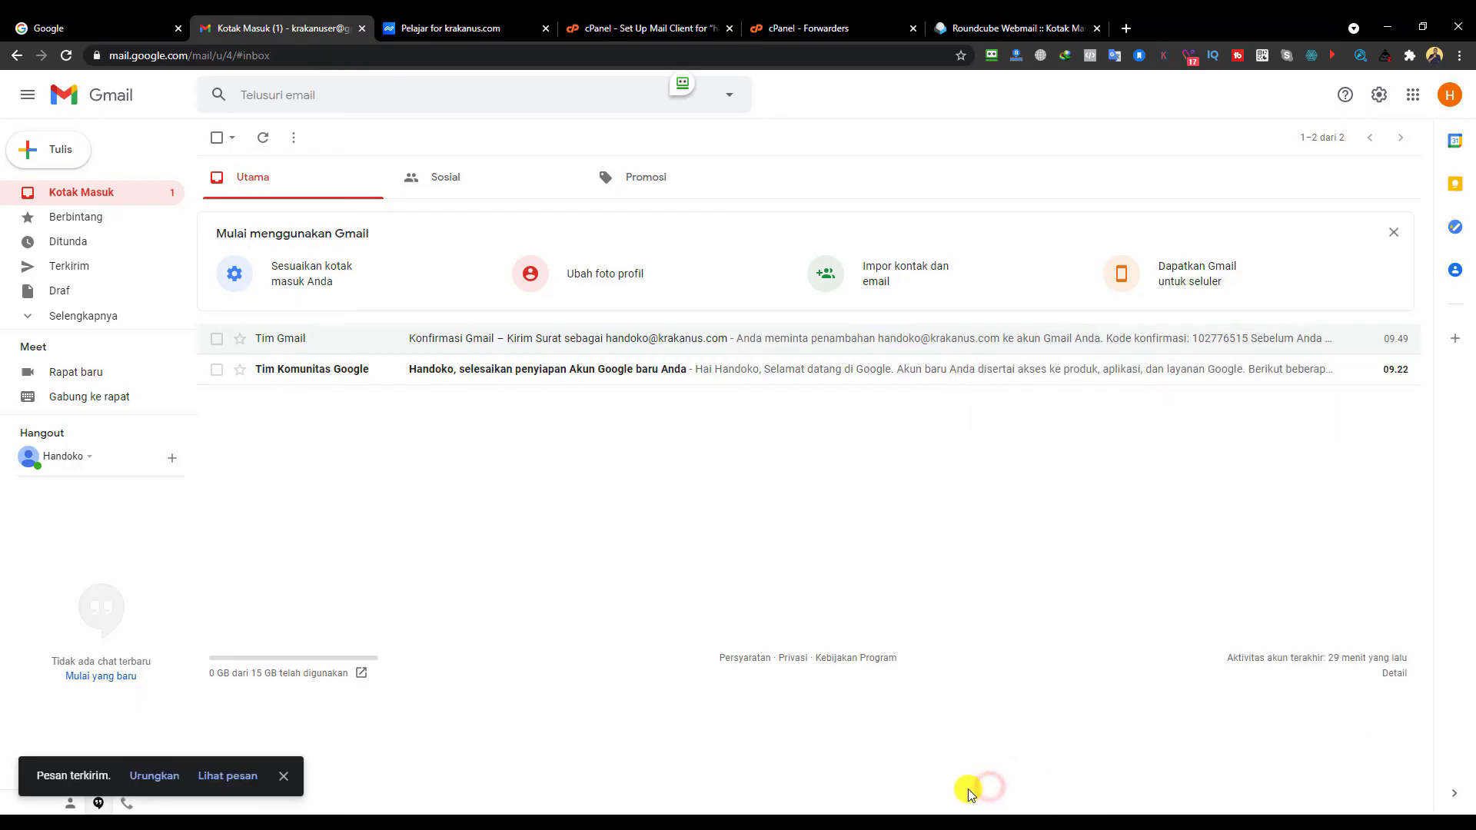
# - Confirm the sent test message went out via krakanus.com, then switch to the receiving account's window
pyautogui.click(80, 266)
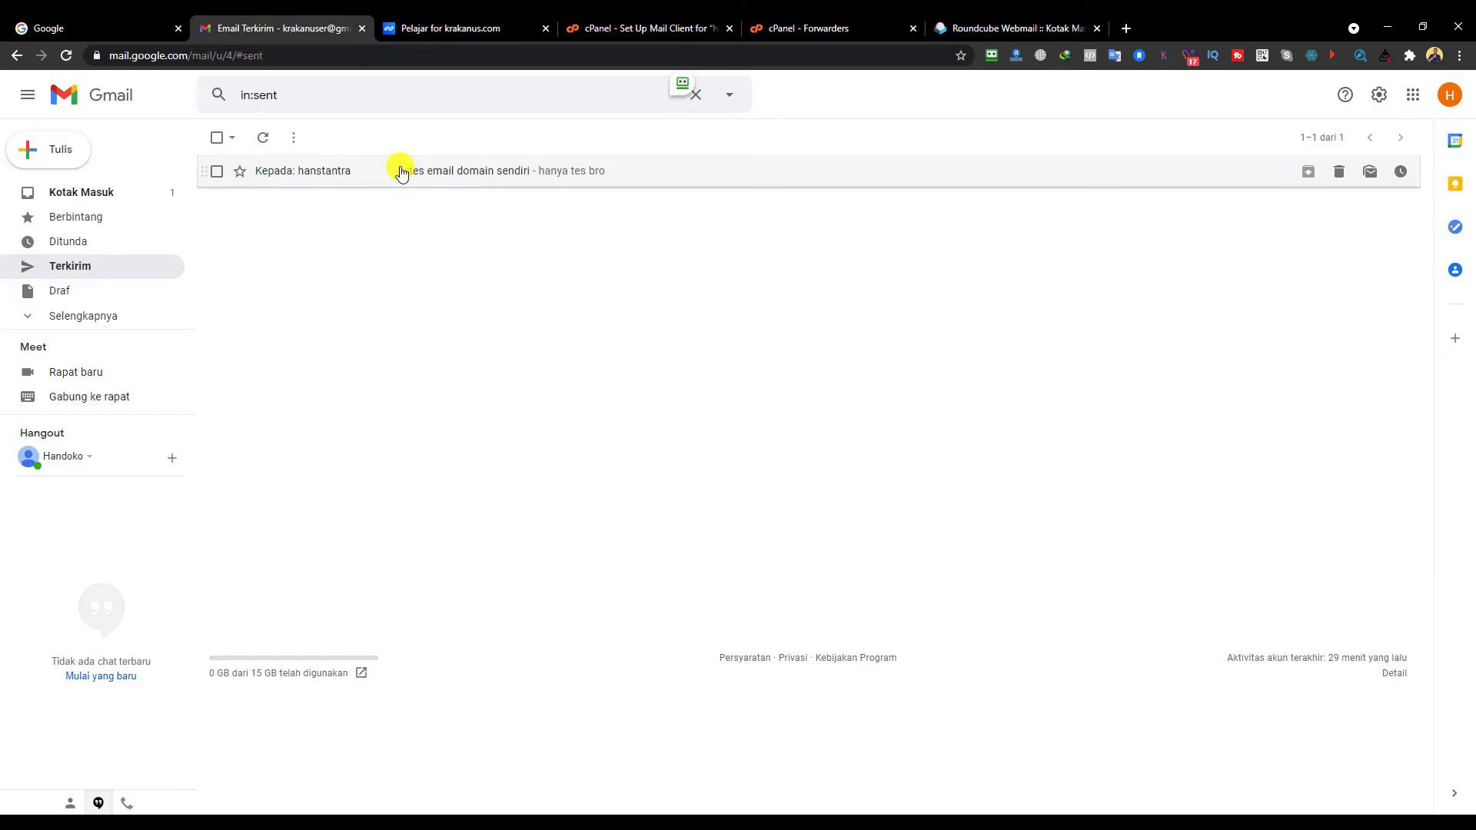
pyautogui.click(367, 174)
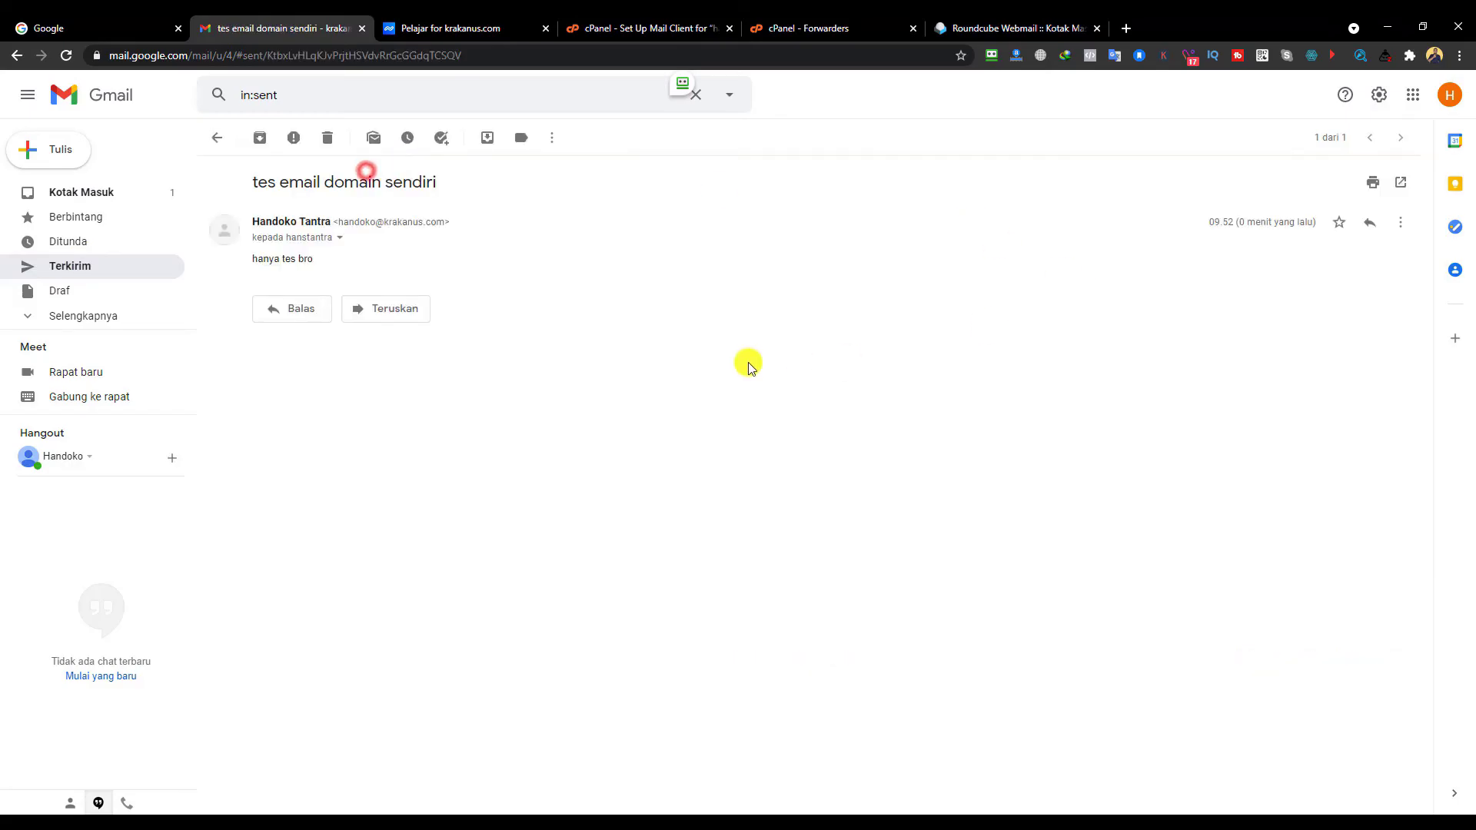
pyautogui.click(338, 238)
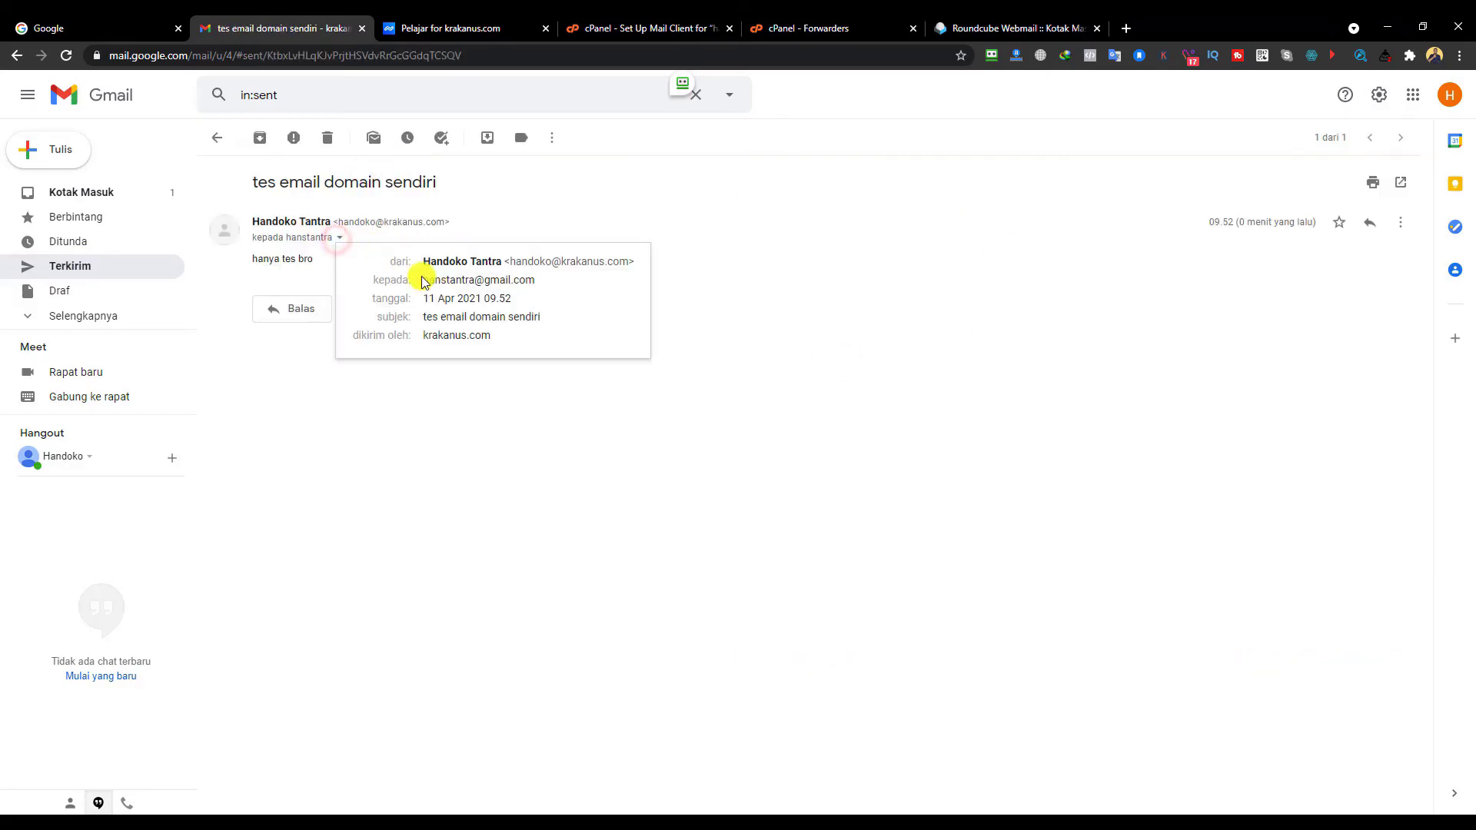
pyautogui.moveTo(423, 281); pyautogui.dragTo(560, 277)
pyautogui.click(604, 494)
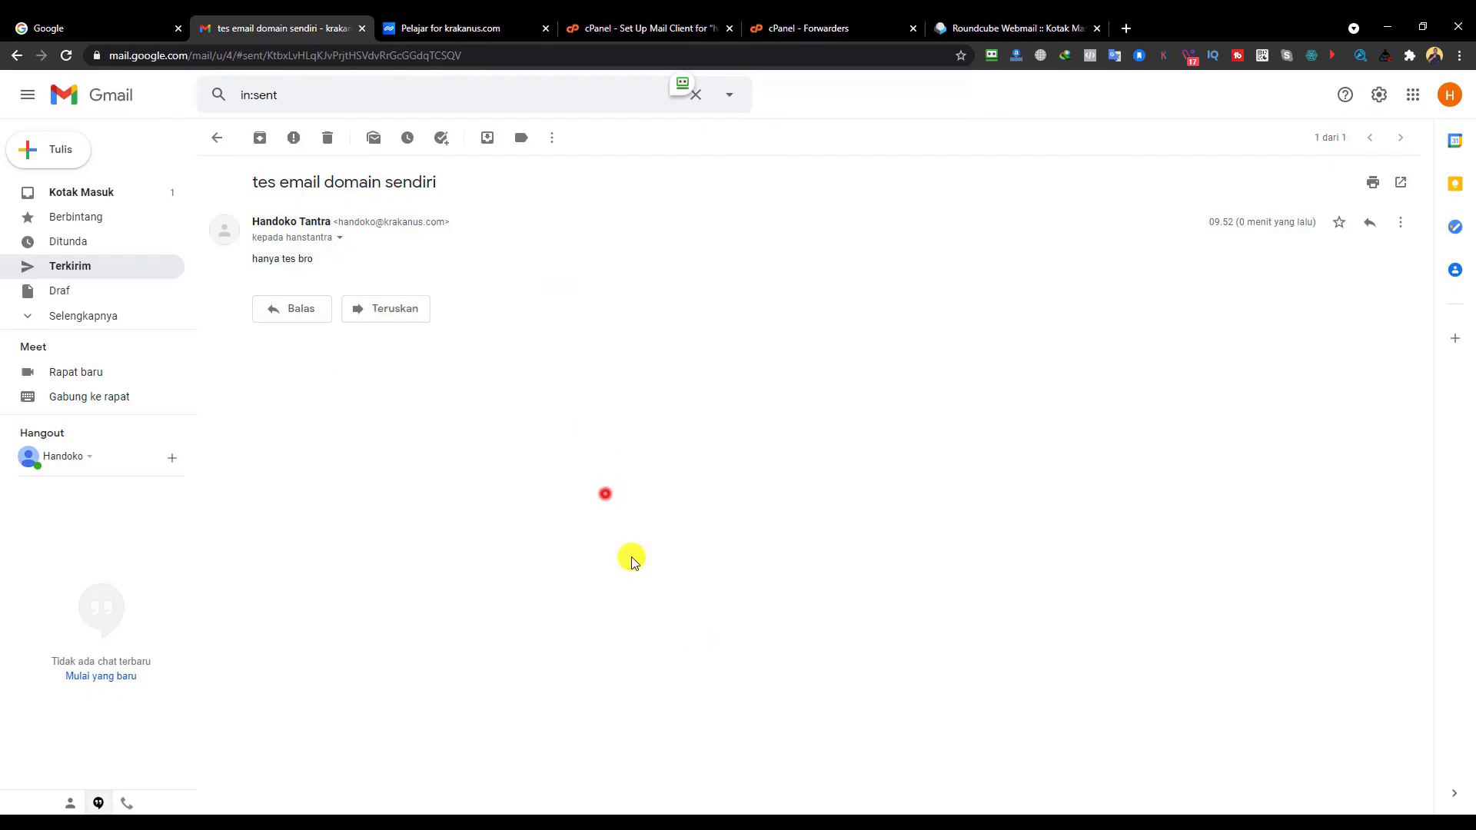
pyautogui.hotkey('alt', 'Tab')
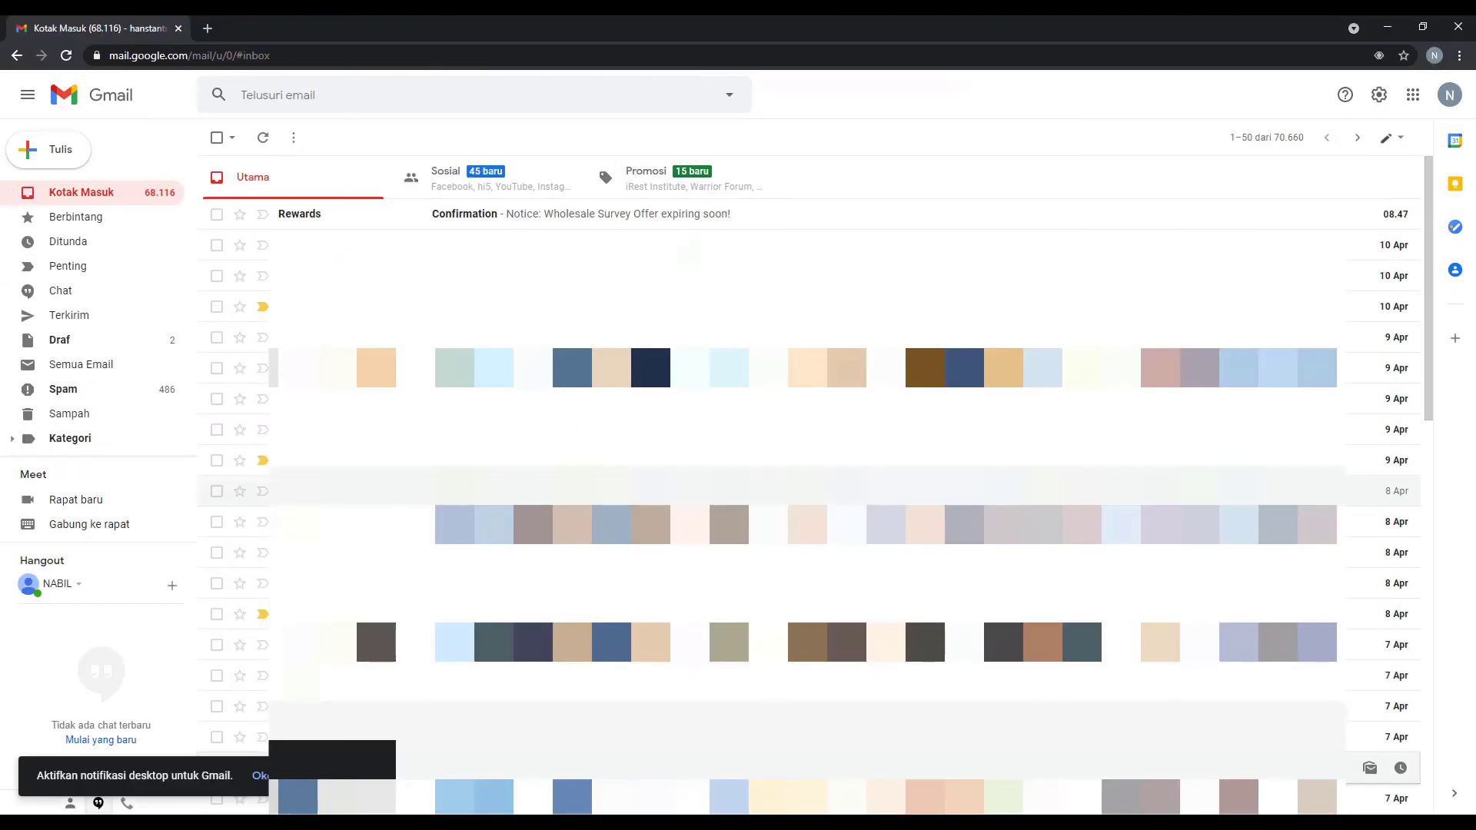
# - Open the incoming 'tes email domain sendiri' message and check the sender's domain address in its details
pyautogui.click(88, 198)
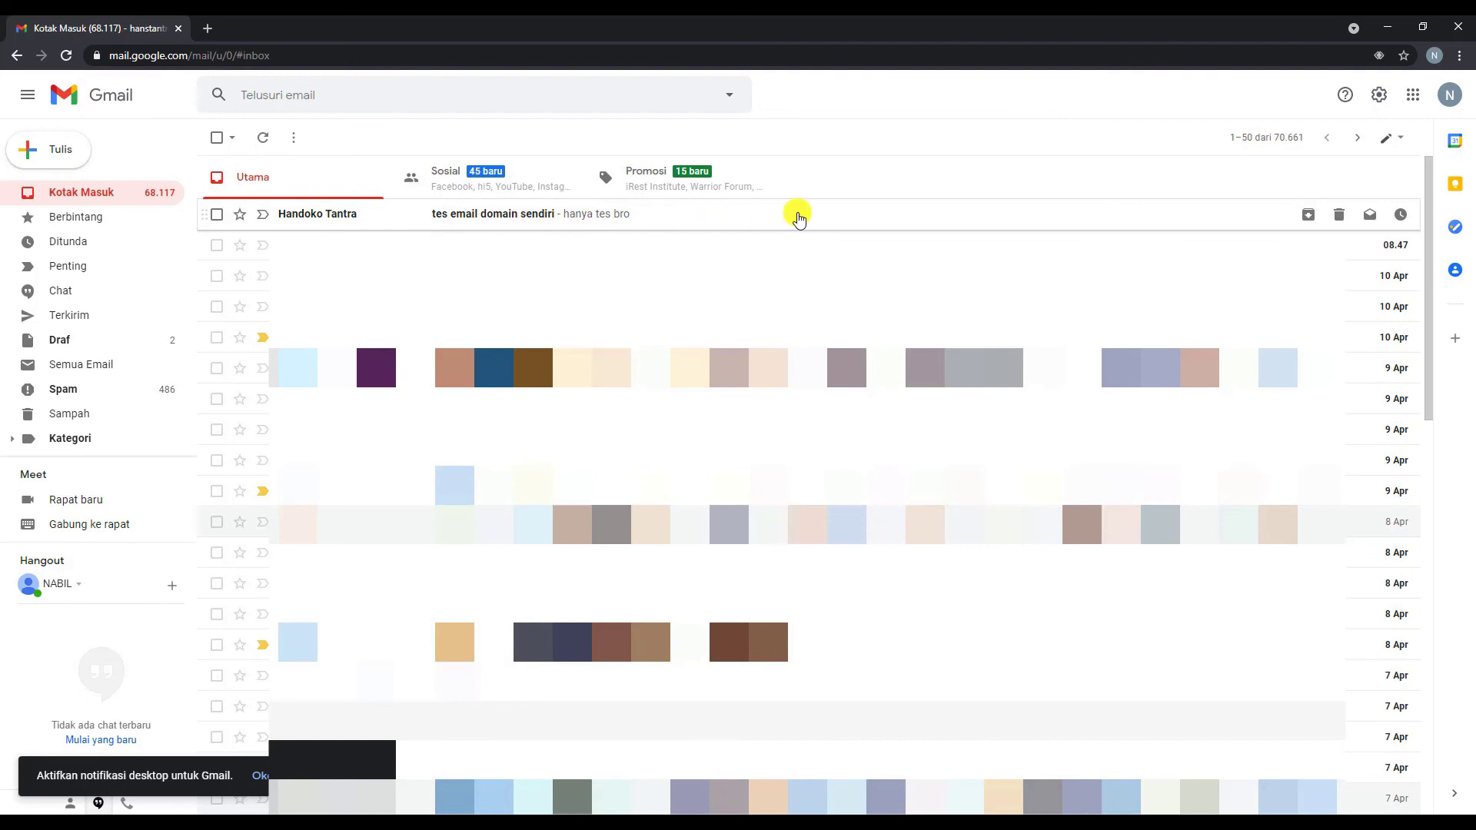
pyautogui.click(550, 218)
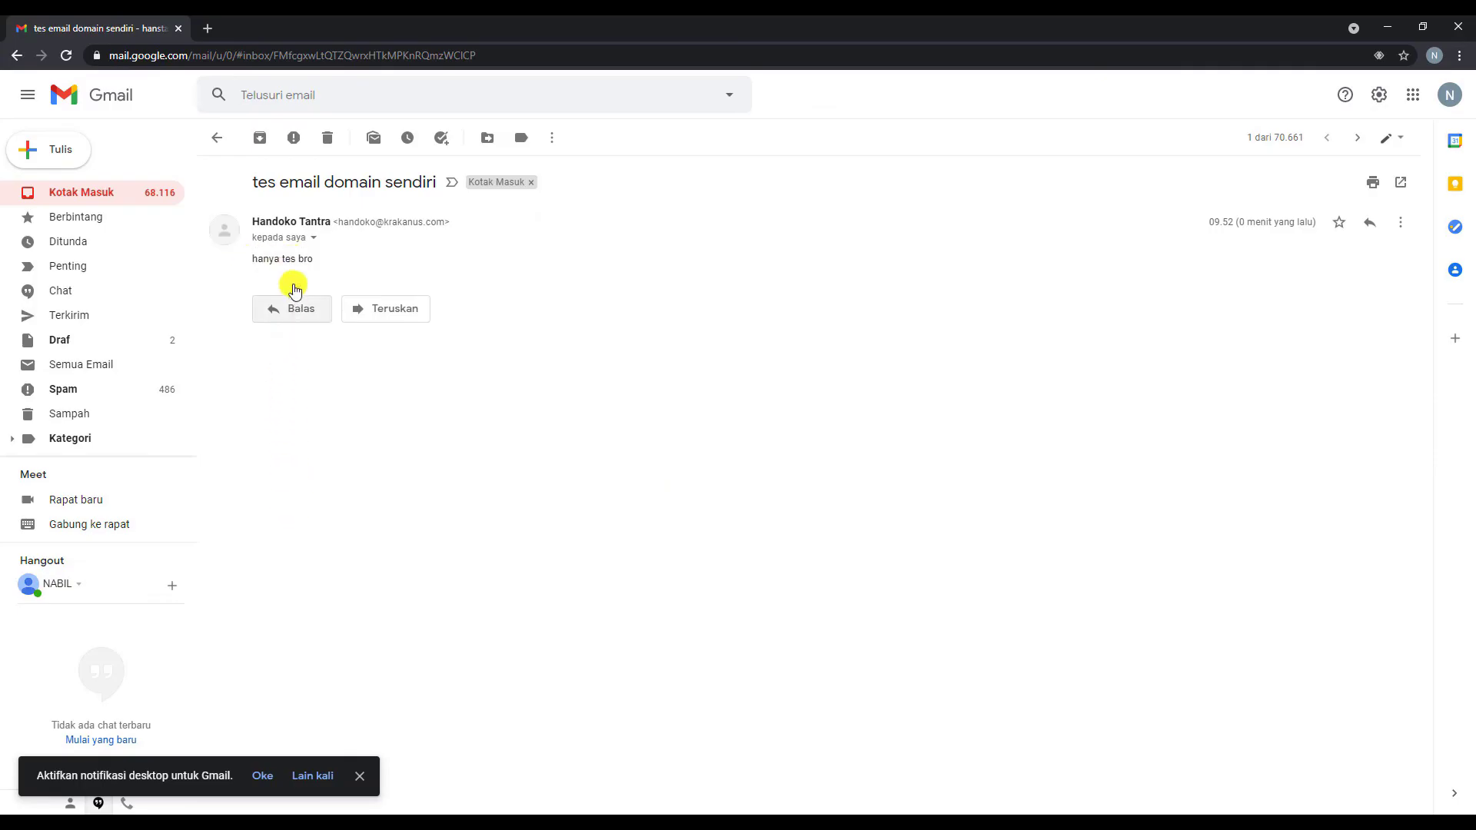
pyautogui.click(313, 238)
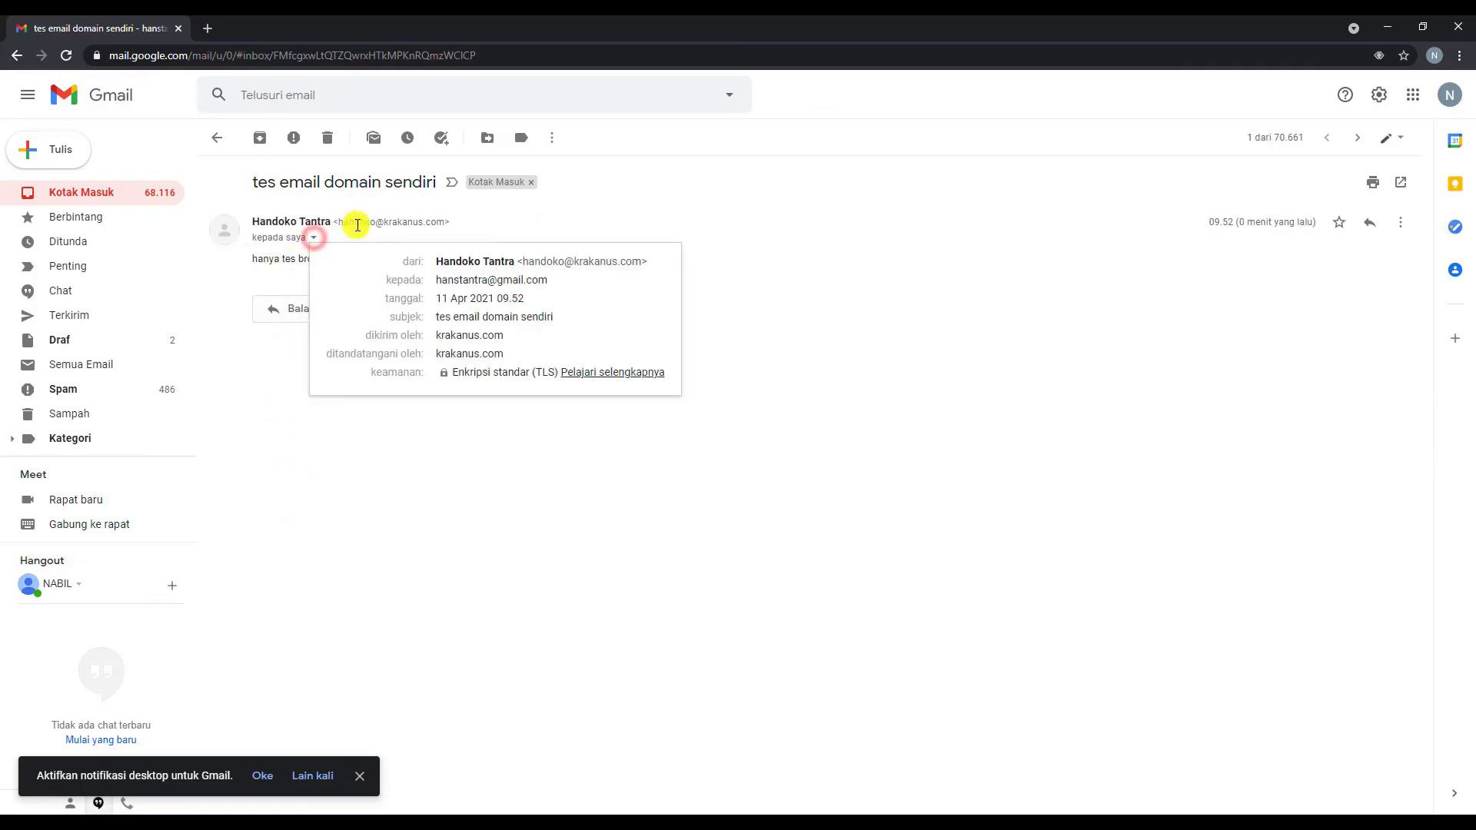
pyautogui.moveTo(336, 221); pyautogui.dragTo(461, 218)
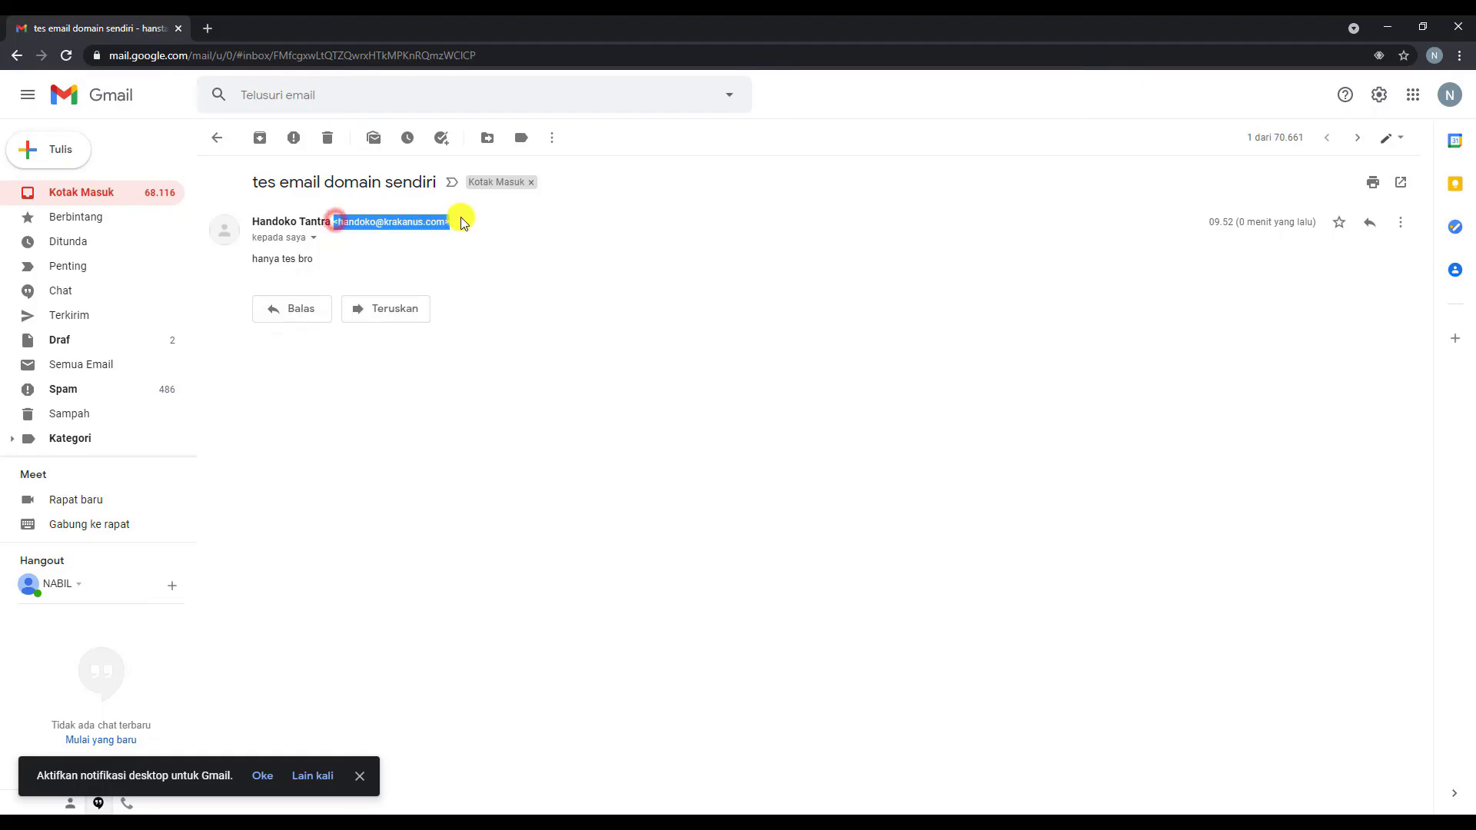
pyautogui.click(383, 220)
pyautogui.moveTo(333, 222); pyautogui.dragTo(423, 221)
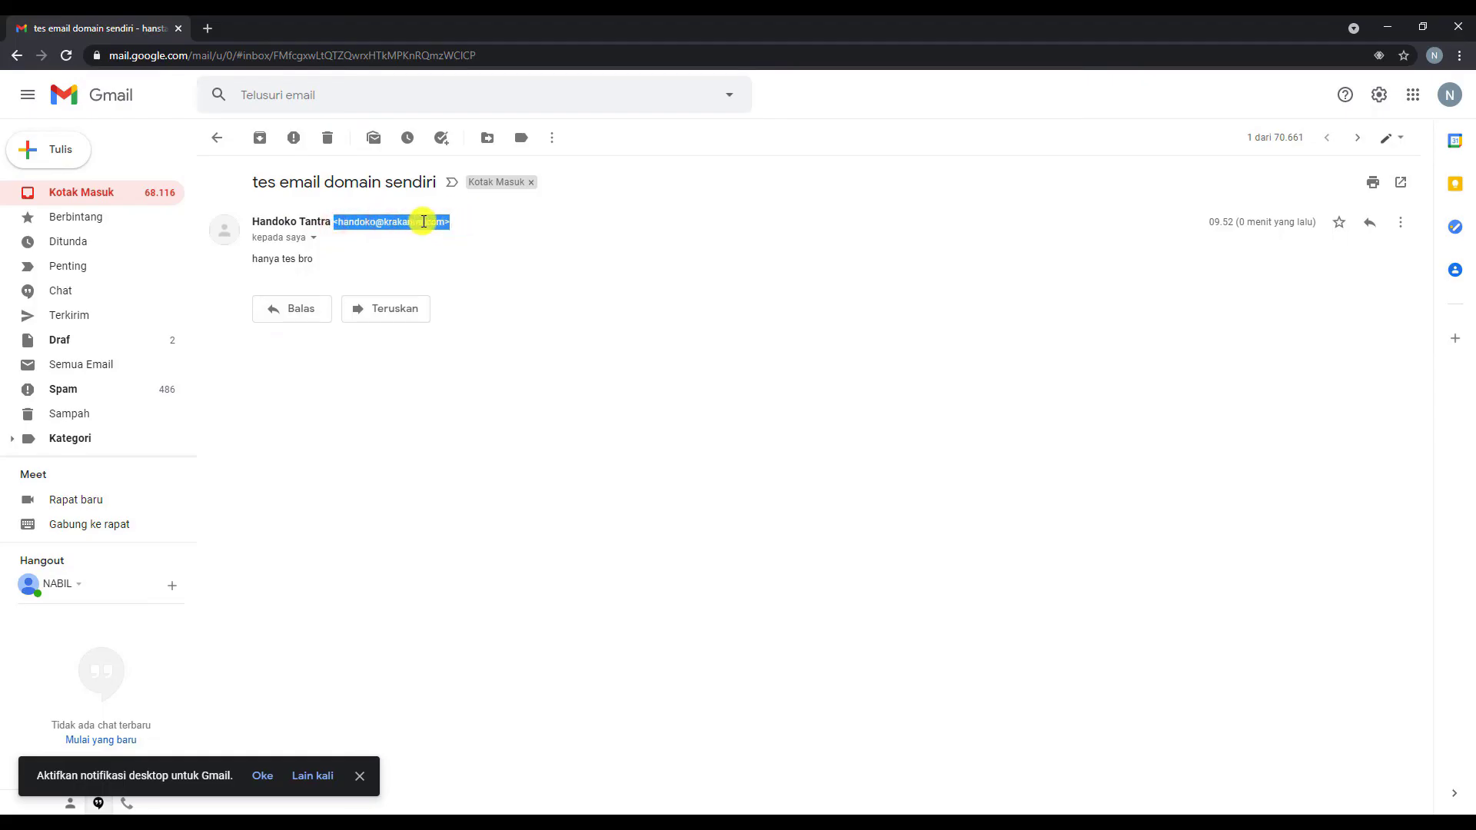
# - Send the reply 'oke siappp' to the test email, then return to the sending account's window
pyautogui.click(310, 308)
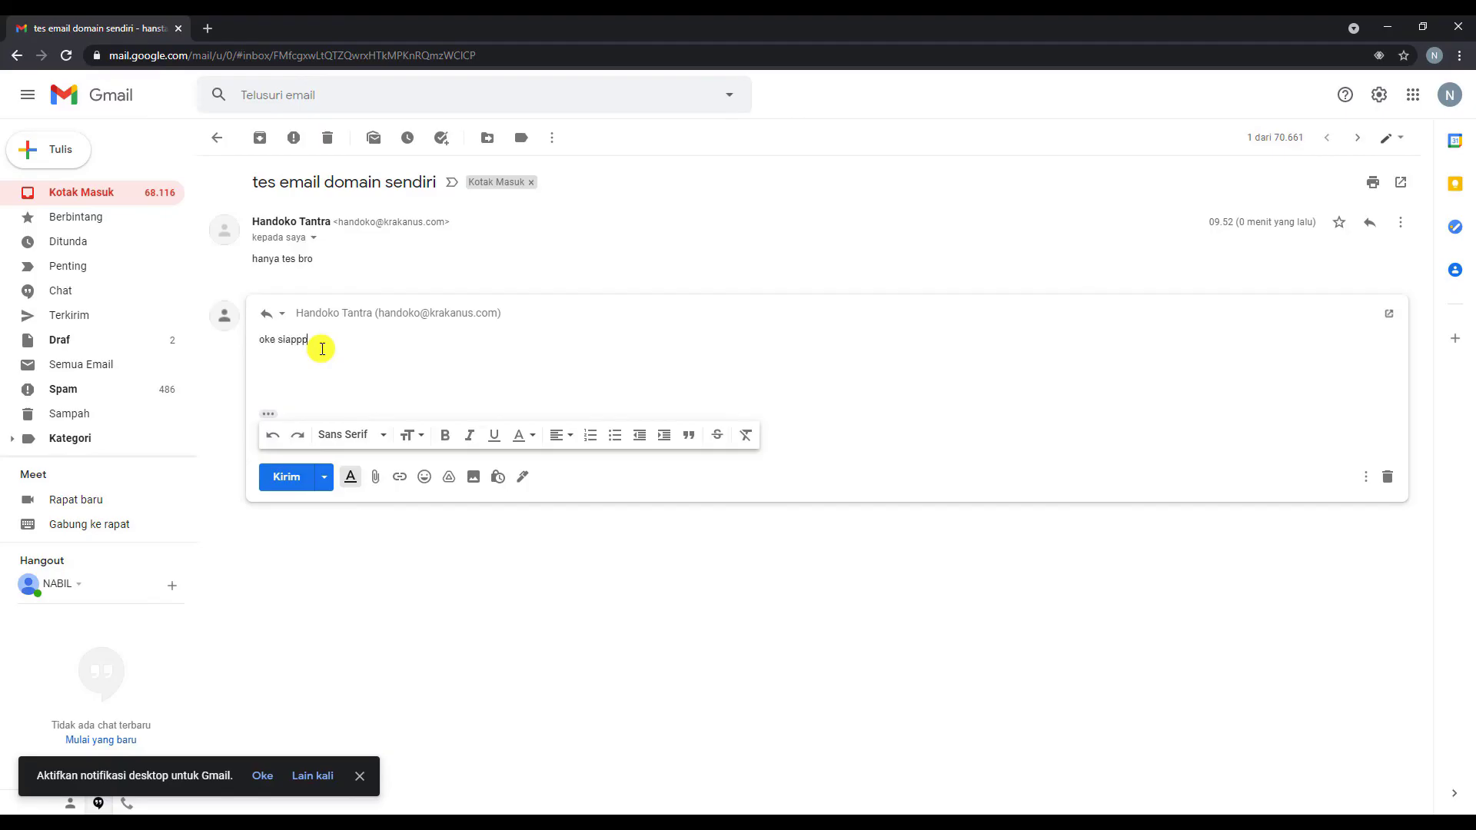
pyautogui.click(281, 480)
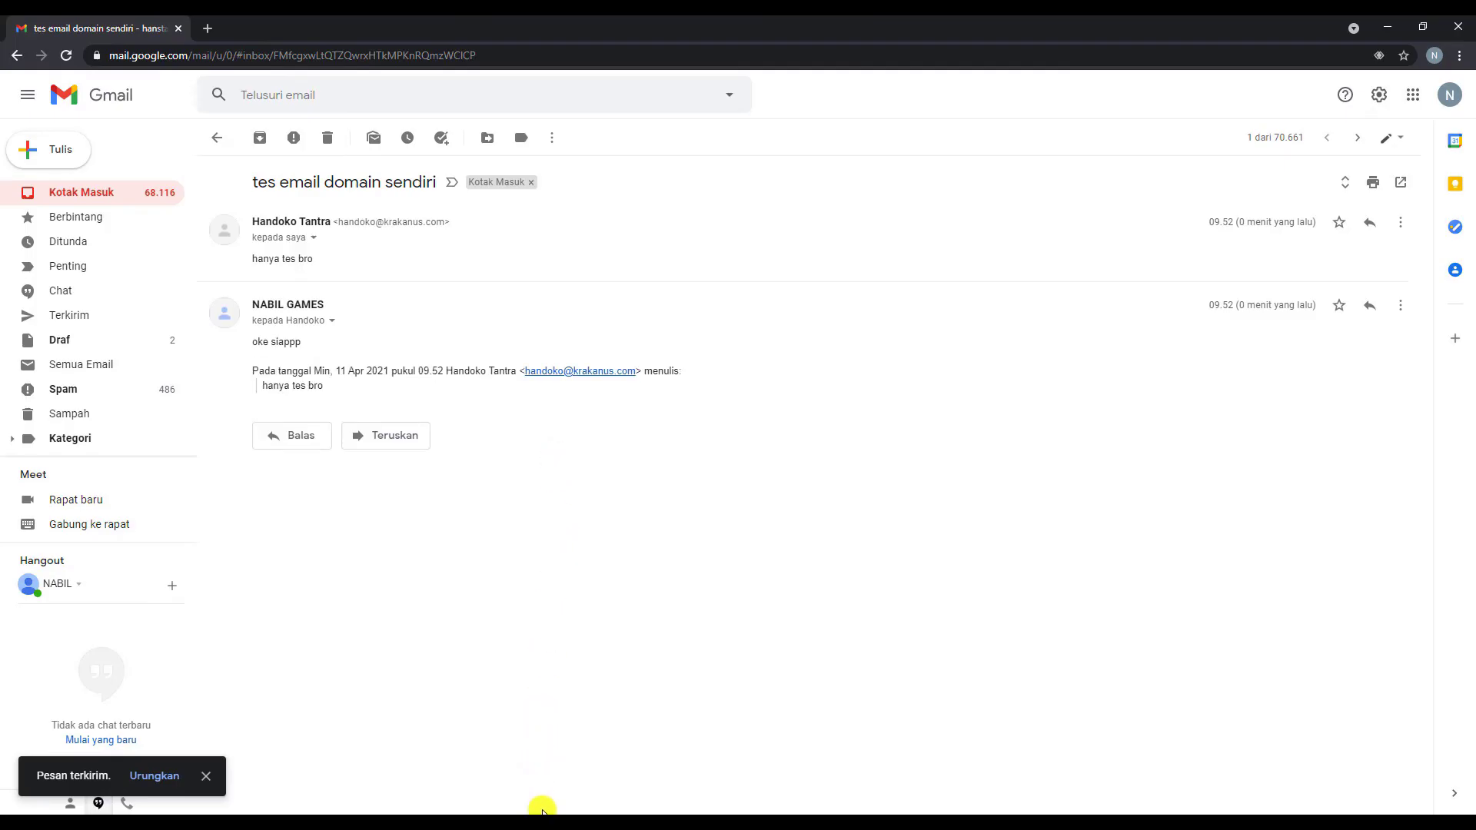
pyautogui.moveTo(542, 813)
pyautogui.click(538, 757)
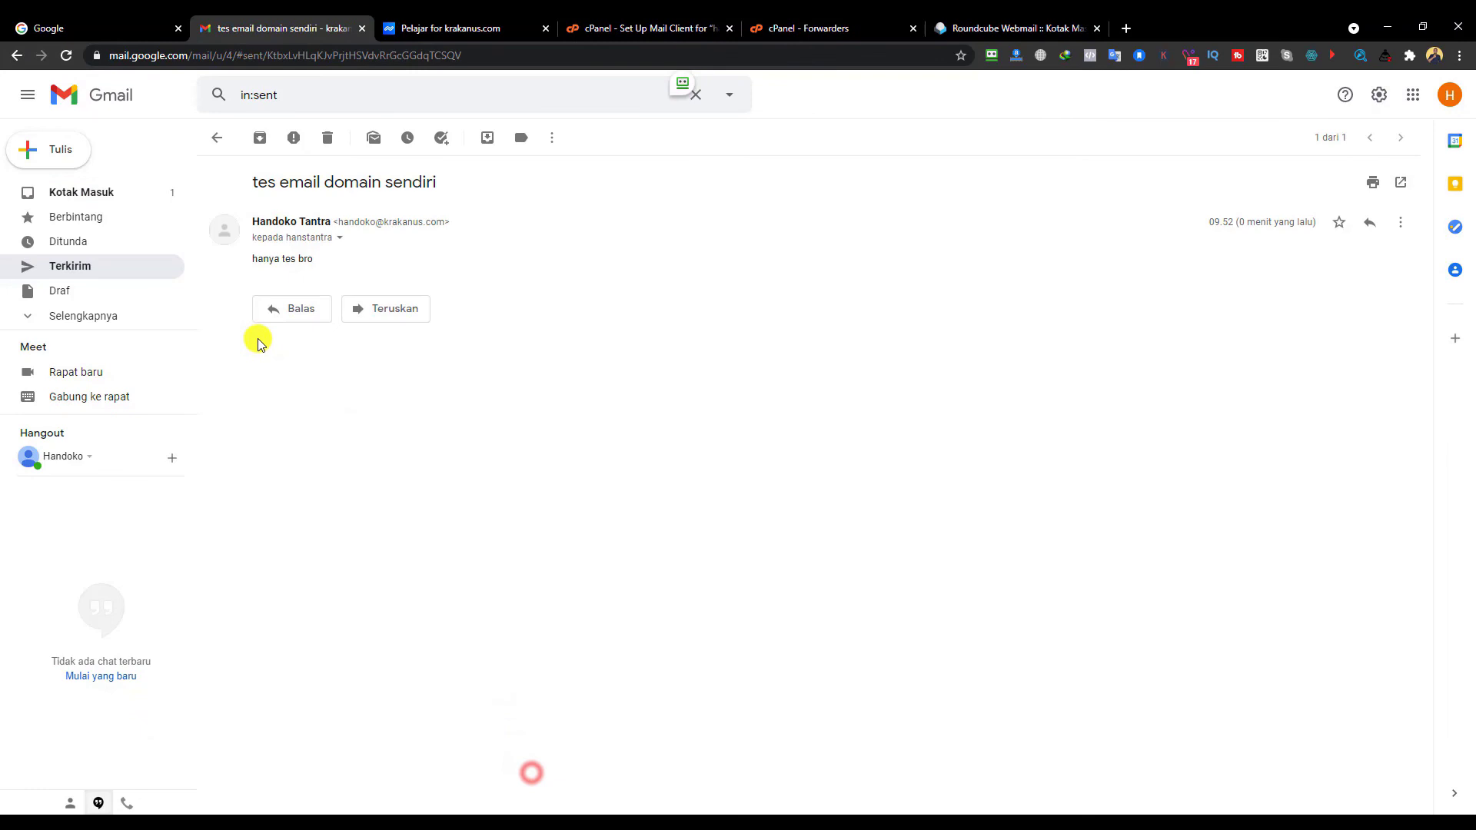
# - Open the 'Re: tes email domain sendiri' reply in the Roundcube inbox, confirm 'oke siappp', then return to Gmail
pyautogui.click(107, 201)
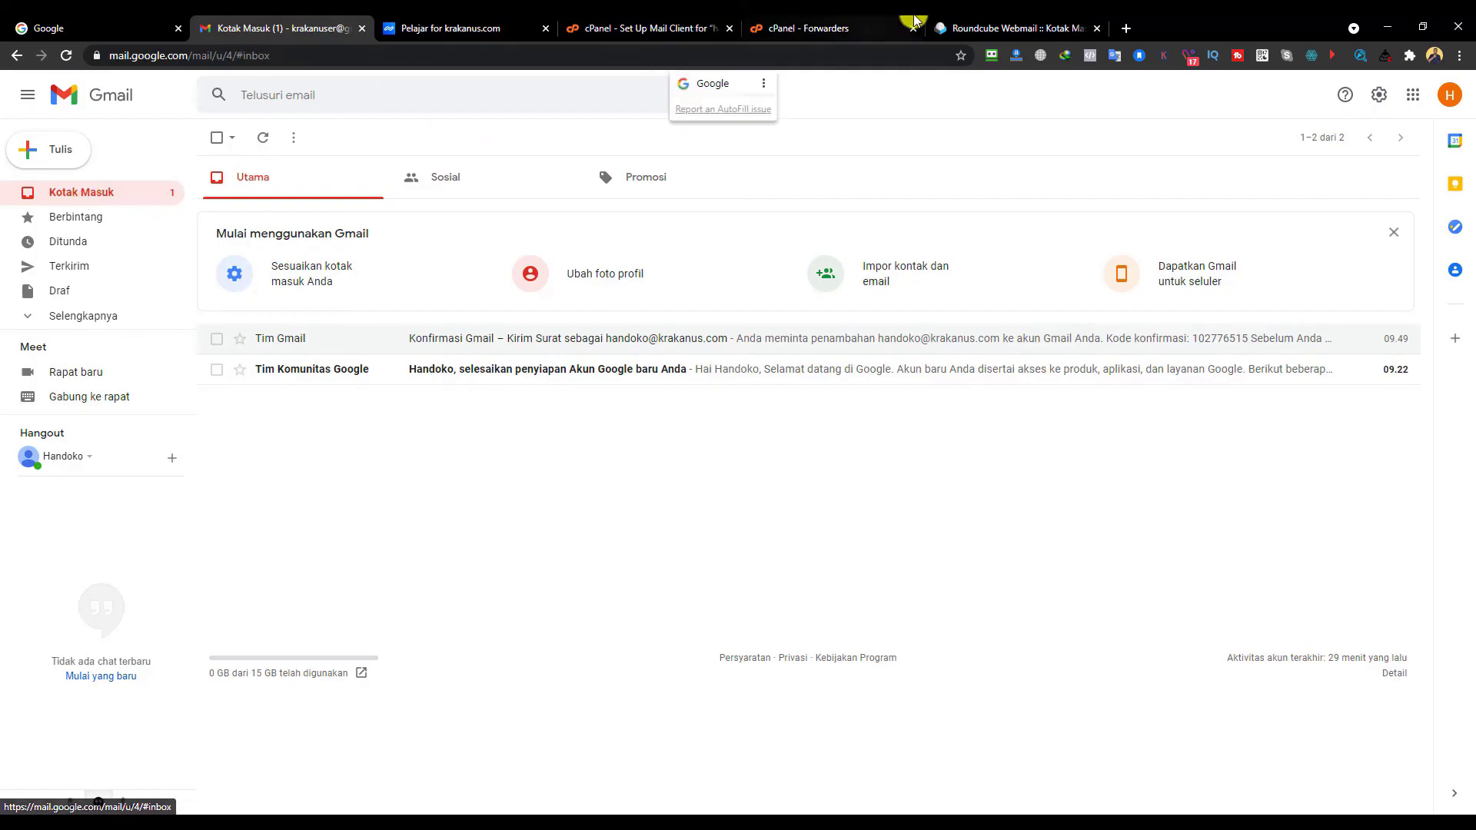
pyautogui.click(989, 28)
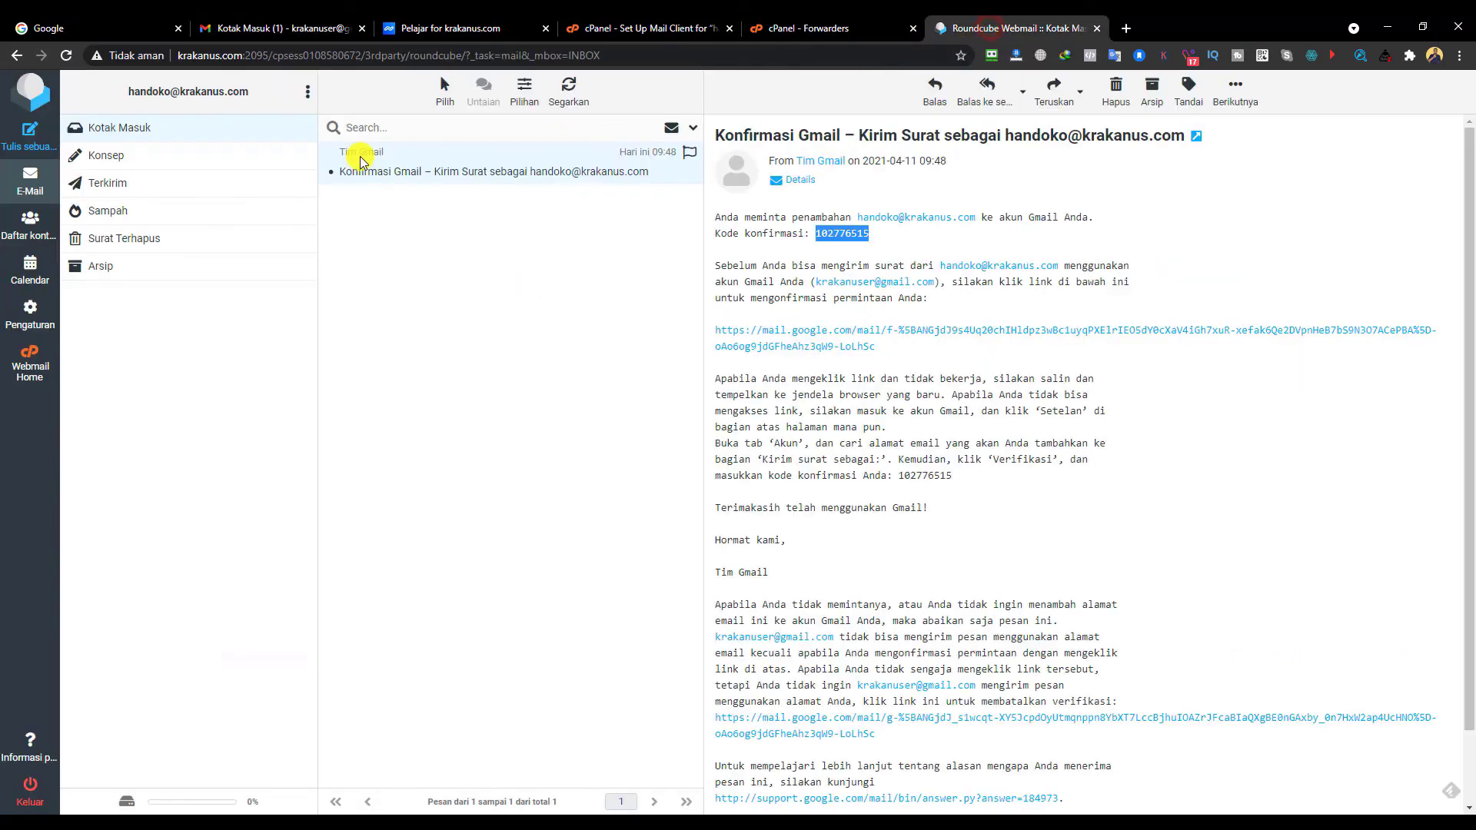
pyautogui.click(107, 131)
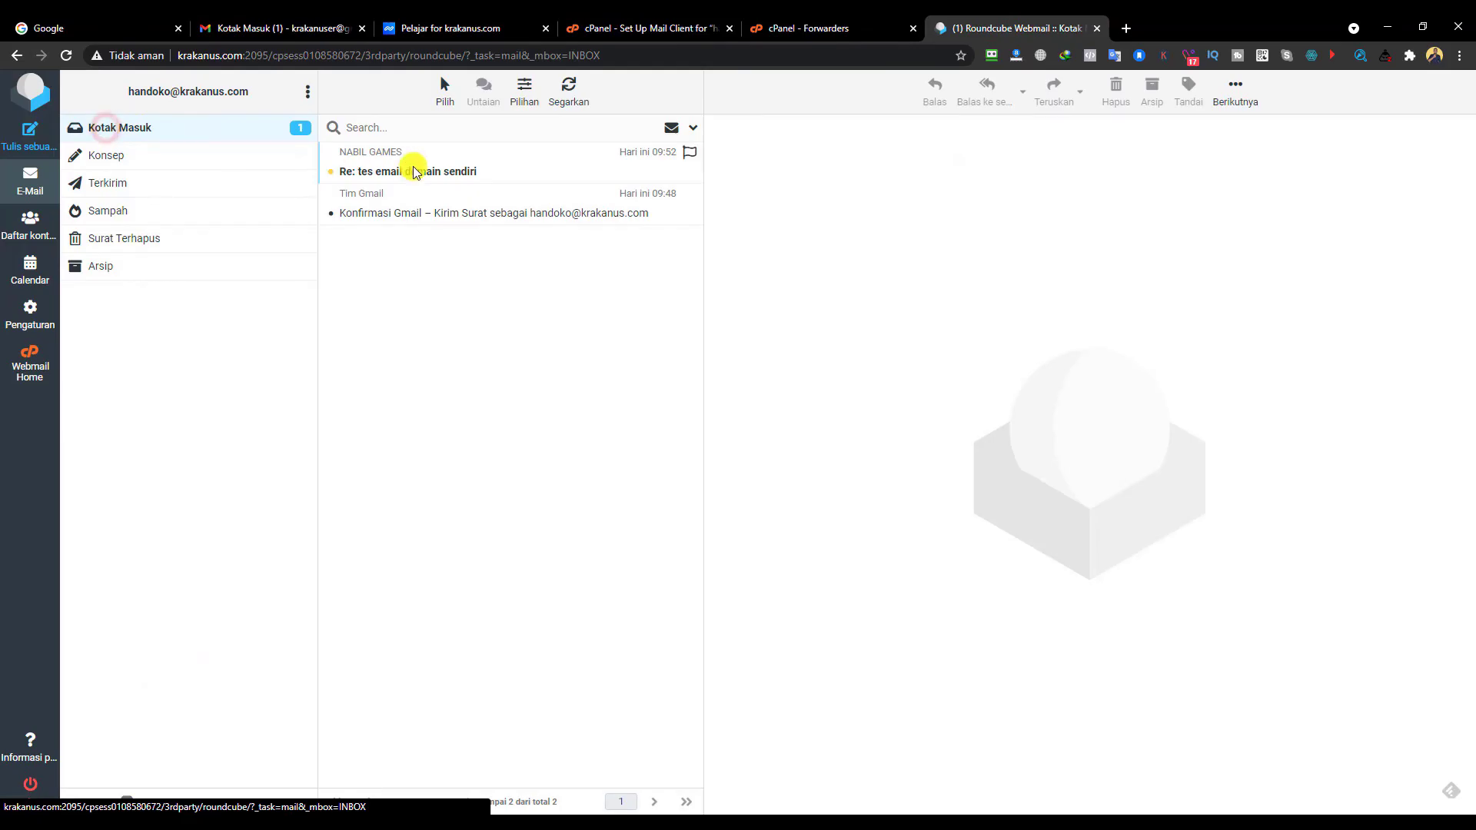
pyautogui.click(461, 171)
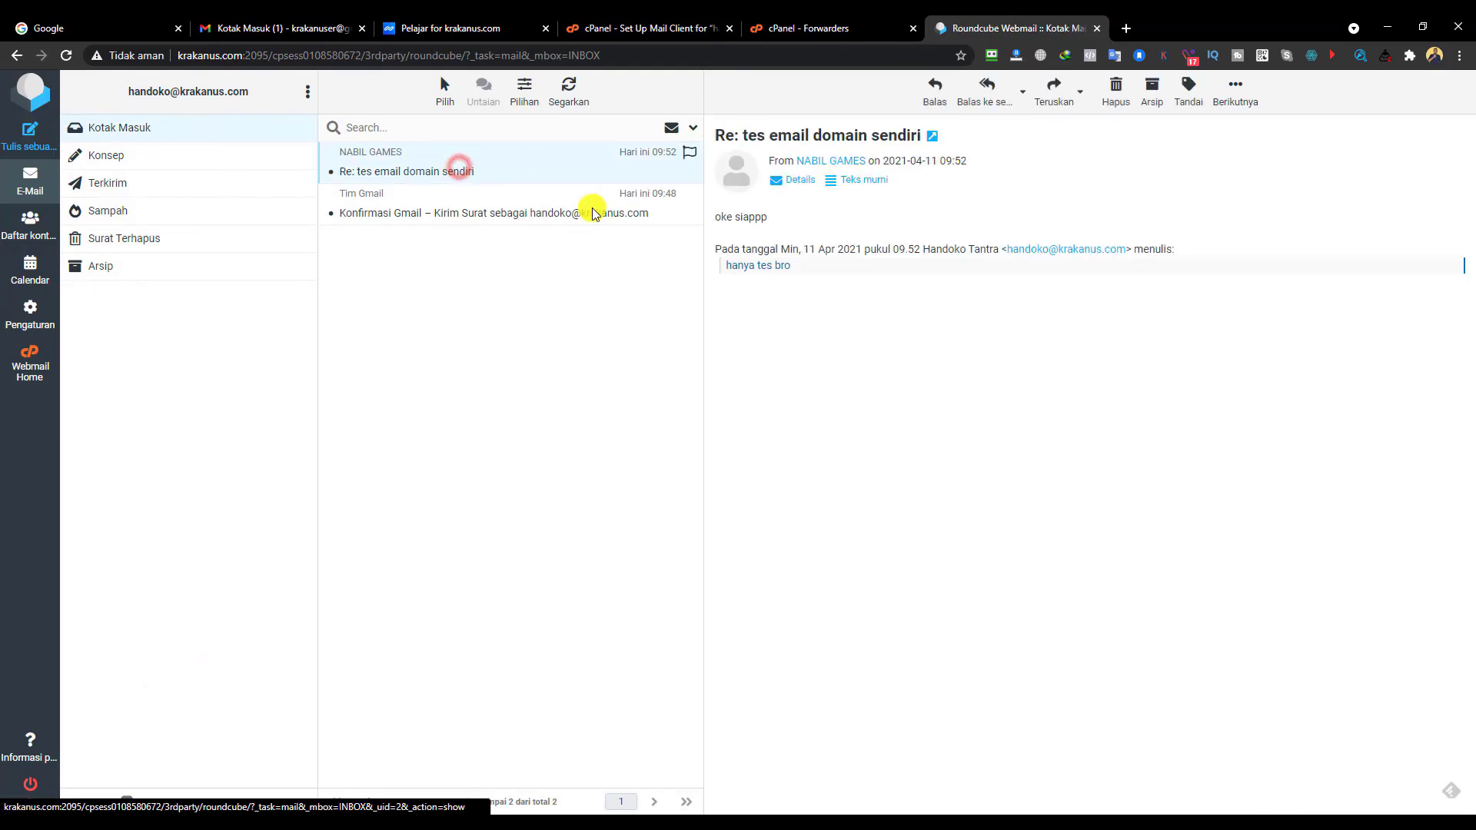
pyautogui.tripleClick(721, 219)
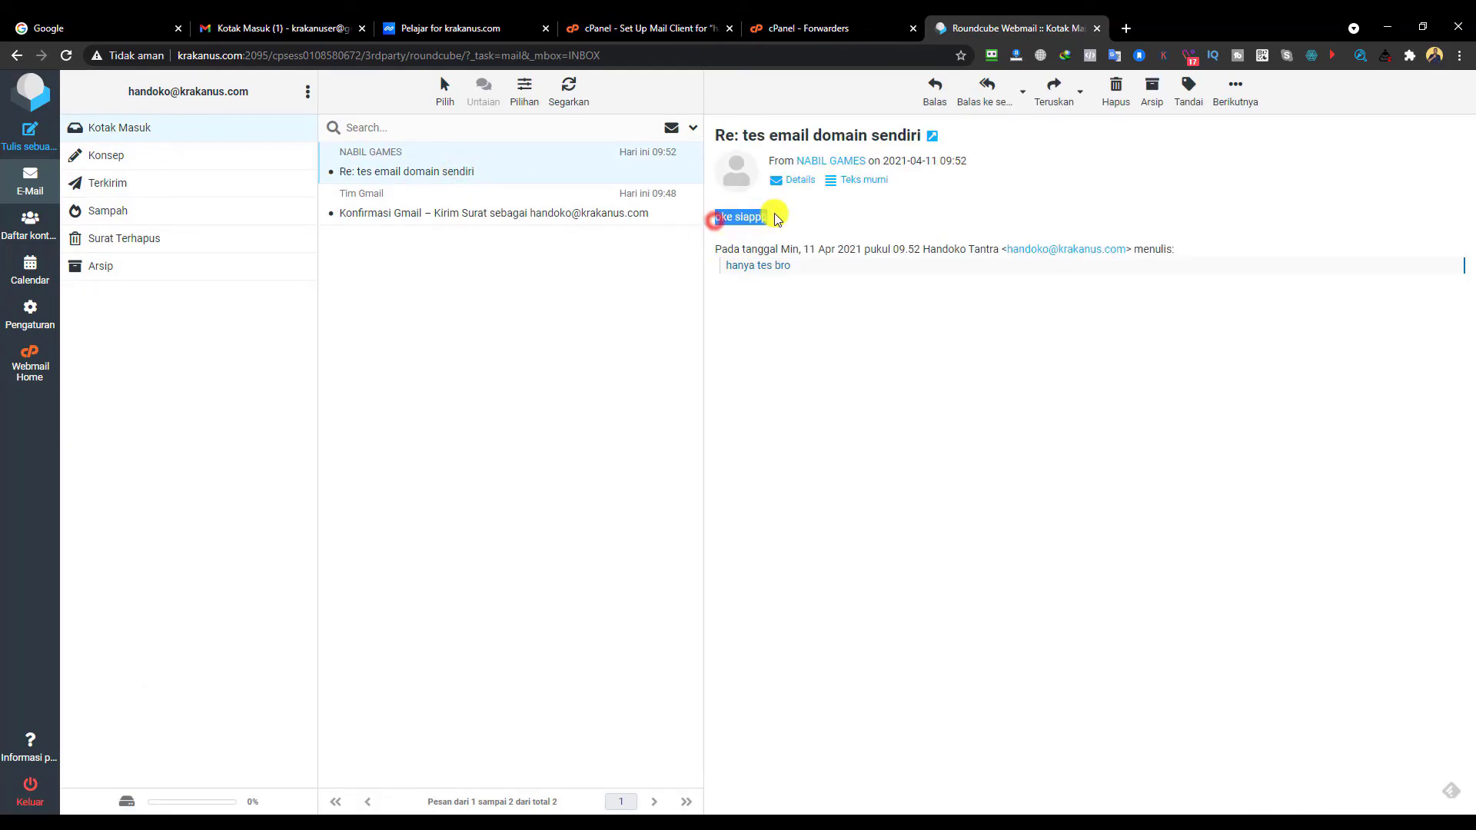
pyautogui.click(812, 212)
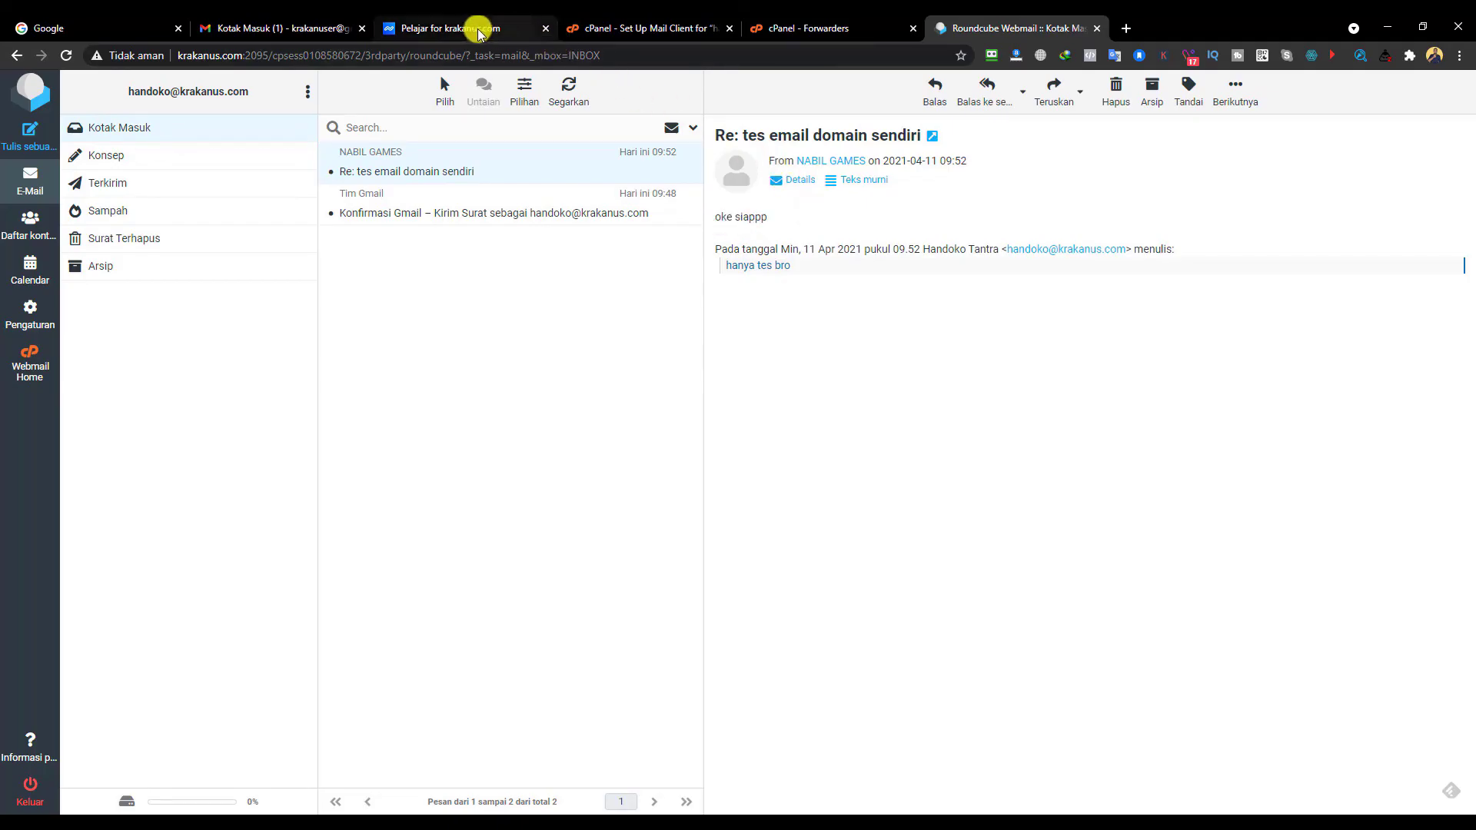
pyautogui.click(283, 30)
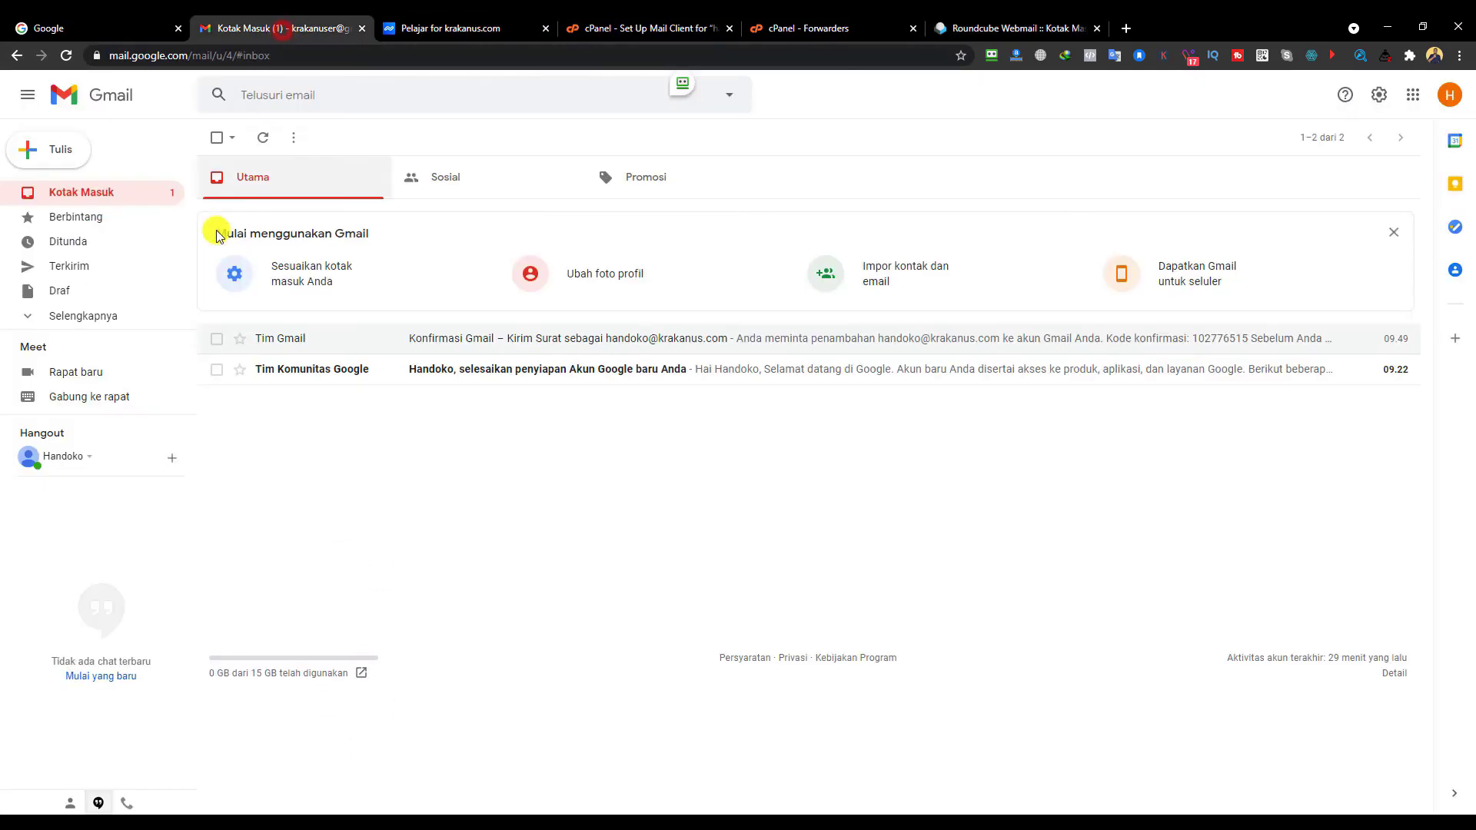
# - Refresh the inbox and open the 'tes email domain sendiri' thread to read the 'oke siappp' reply
pyautogui.click(94, 194)
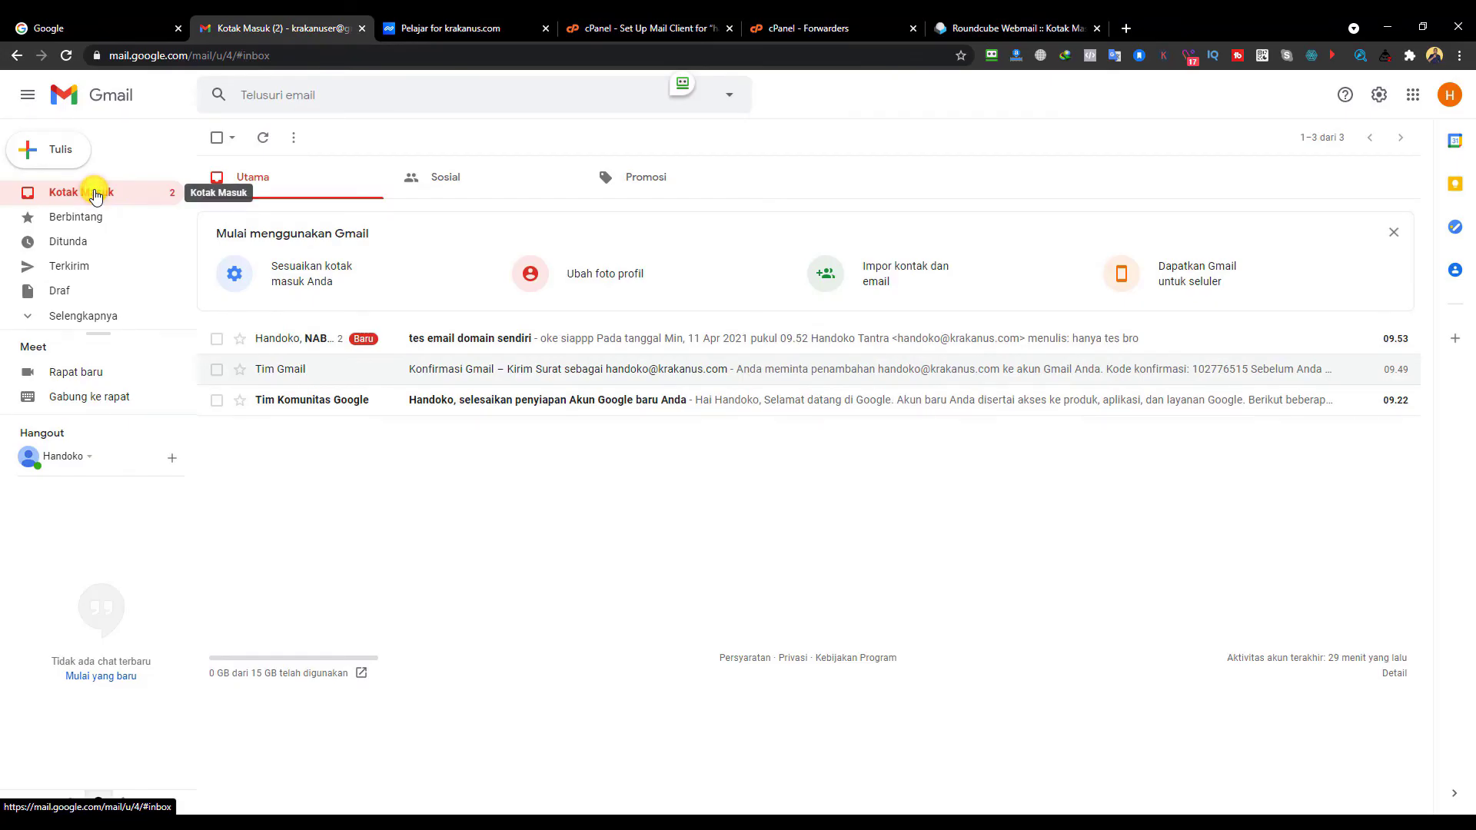
pyautogui.click(711, 344)
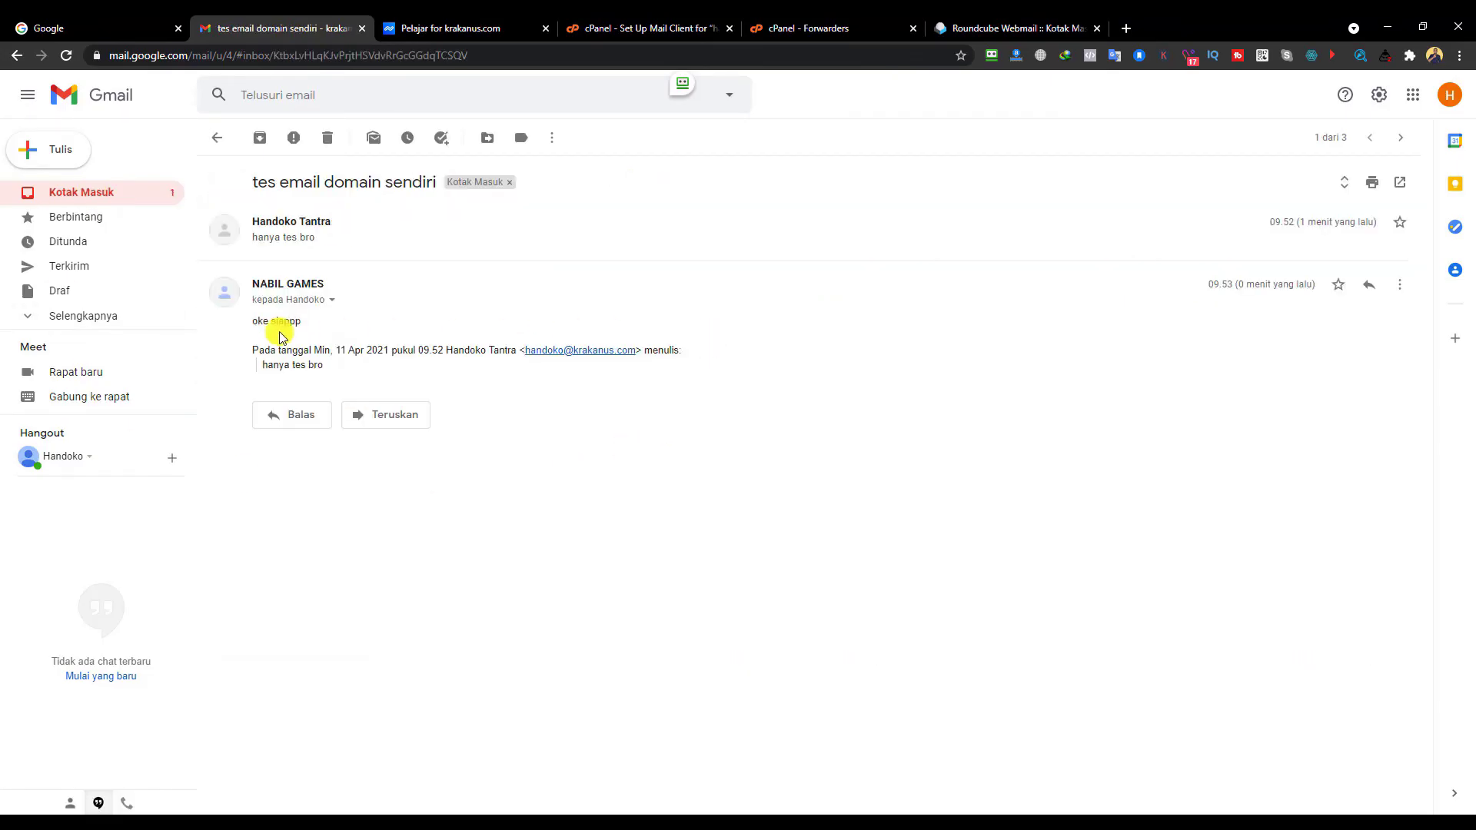
pyautogui.moveTo(254, 320); pyautogui.dragTo(369, 321)
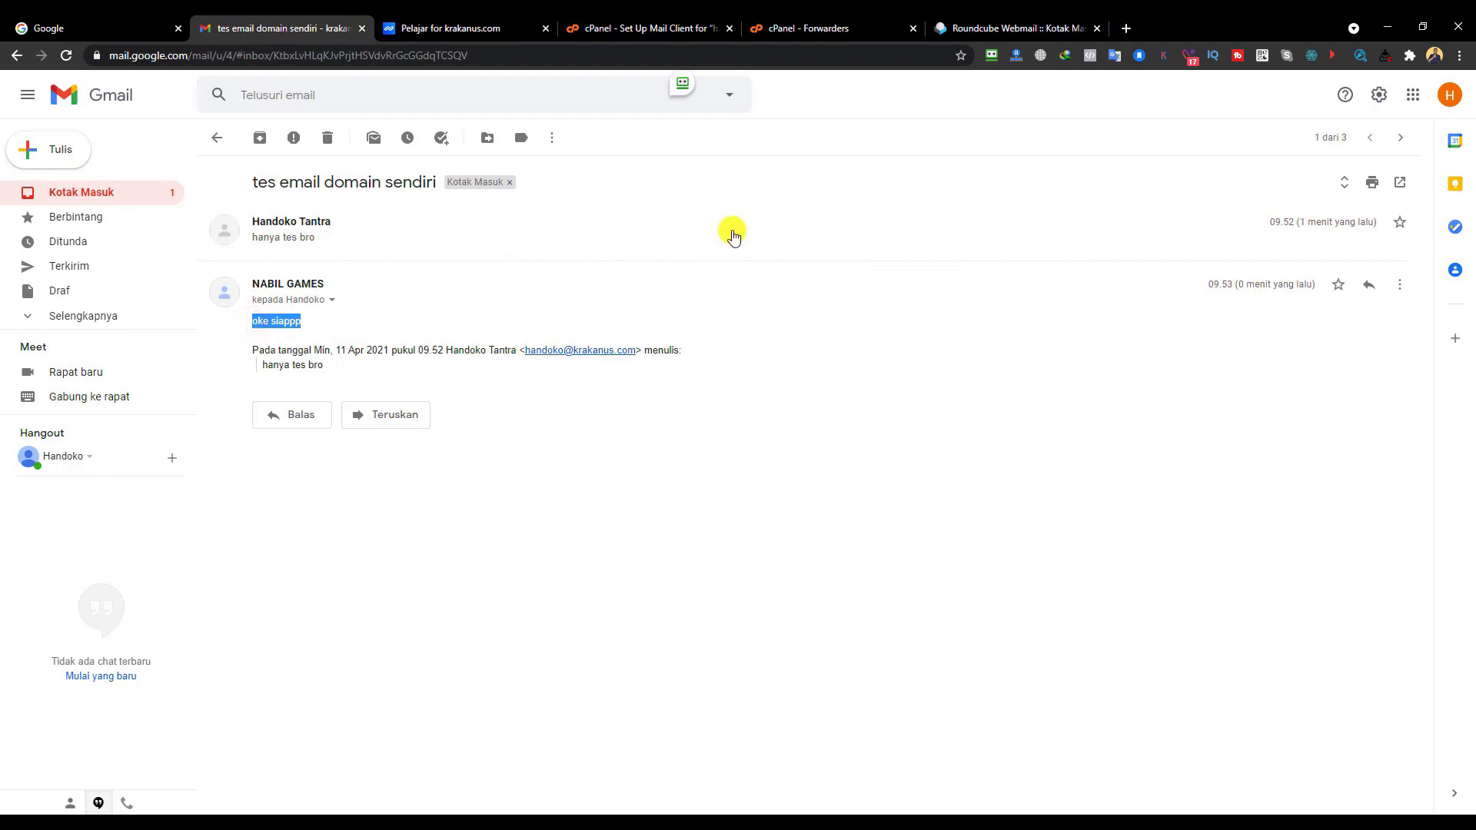
pyautogui.click(327, 302)
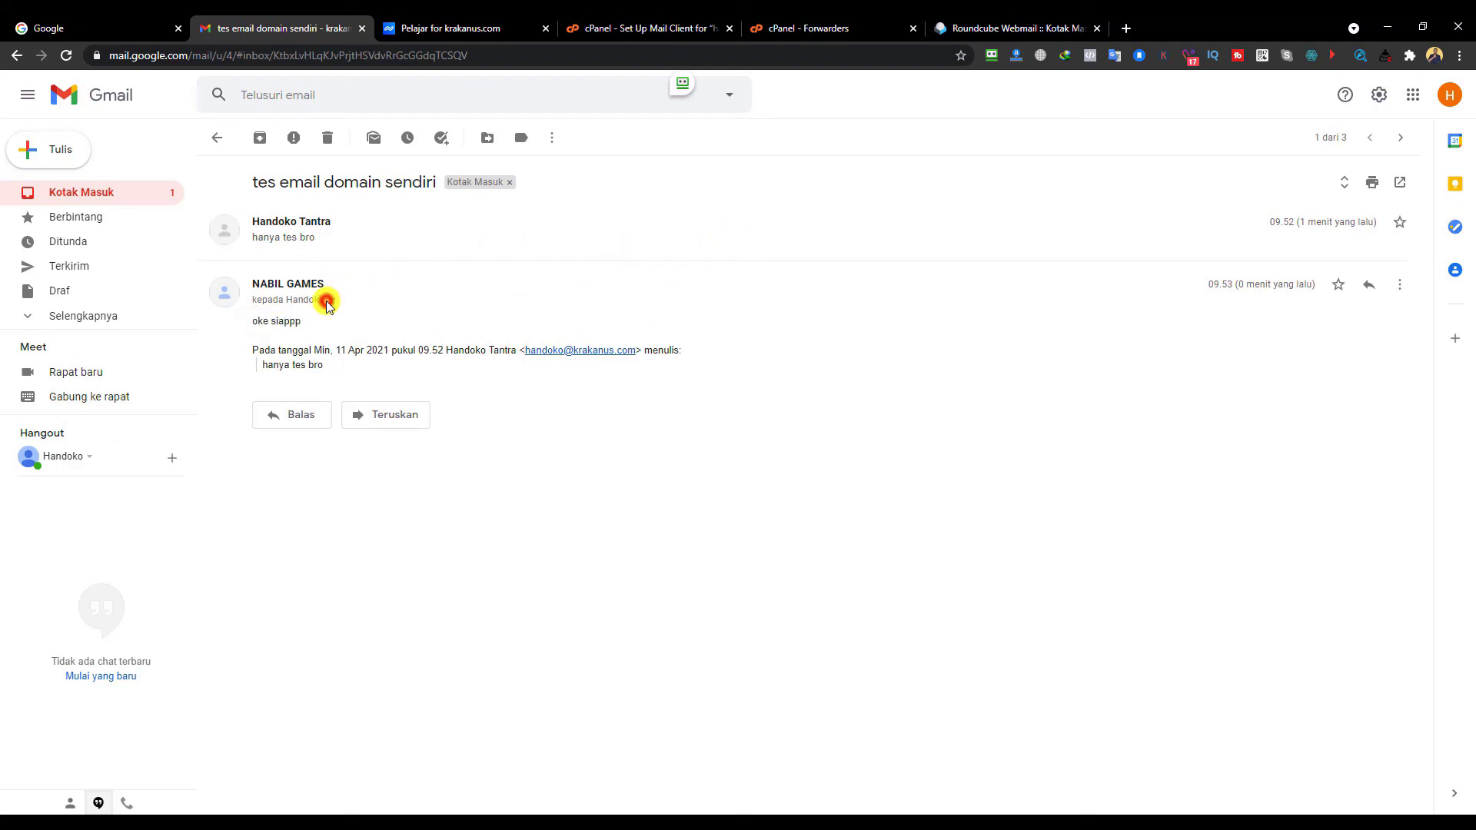
# - Check the reply's sender address and domain recipient address in the message details
pyautogui.click(329, 301)
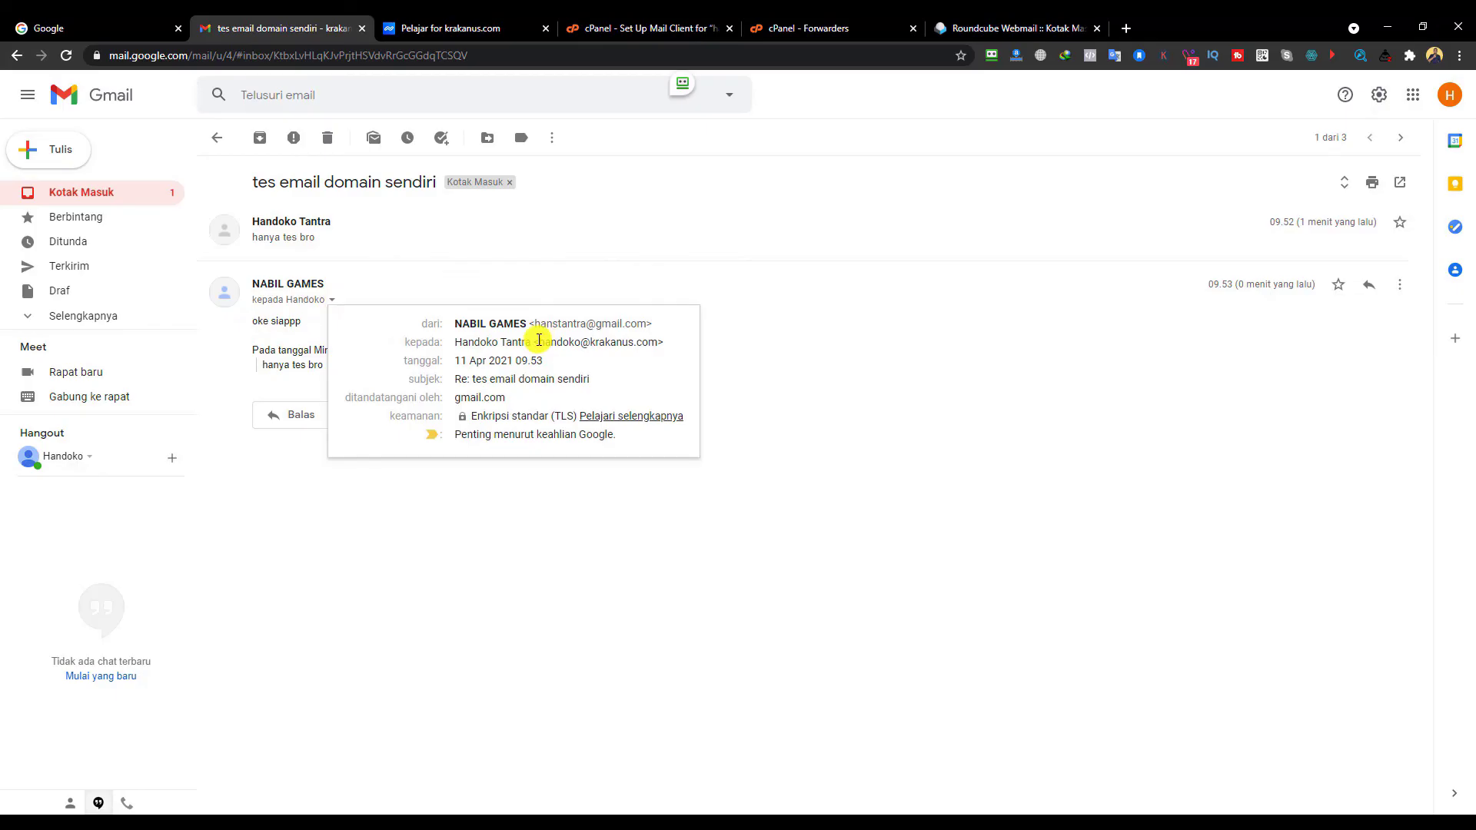
pyautogui.moveTo(539, 340); pyautogui.dragTo(657, 340)
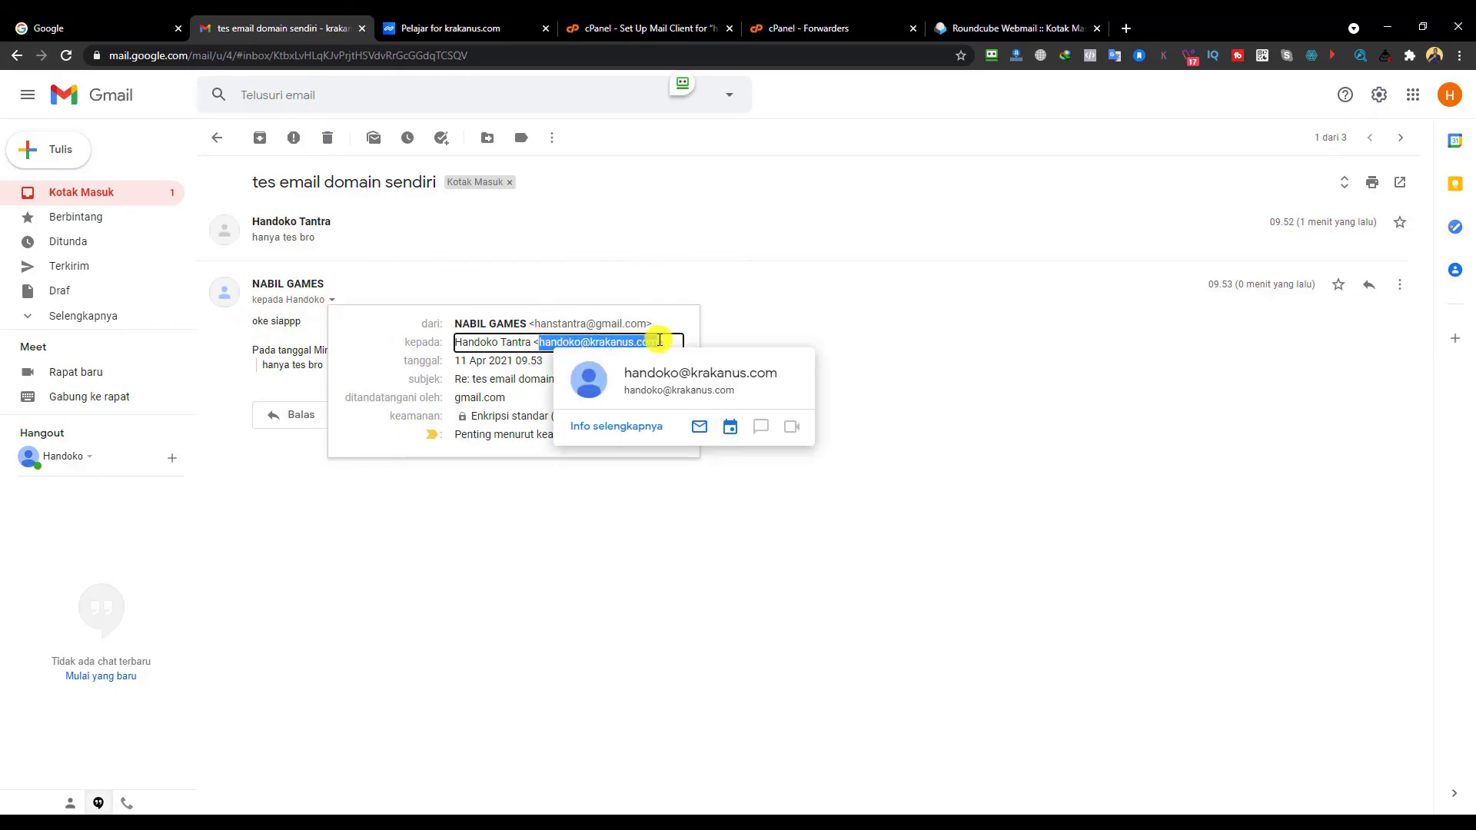
pyautogui.moveTo(534, 323); pyautogui.dragTo(648, 318)
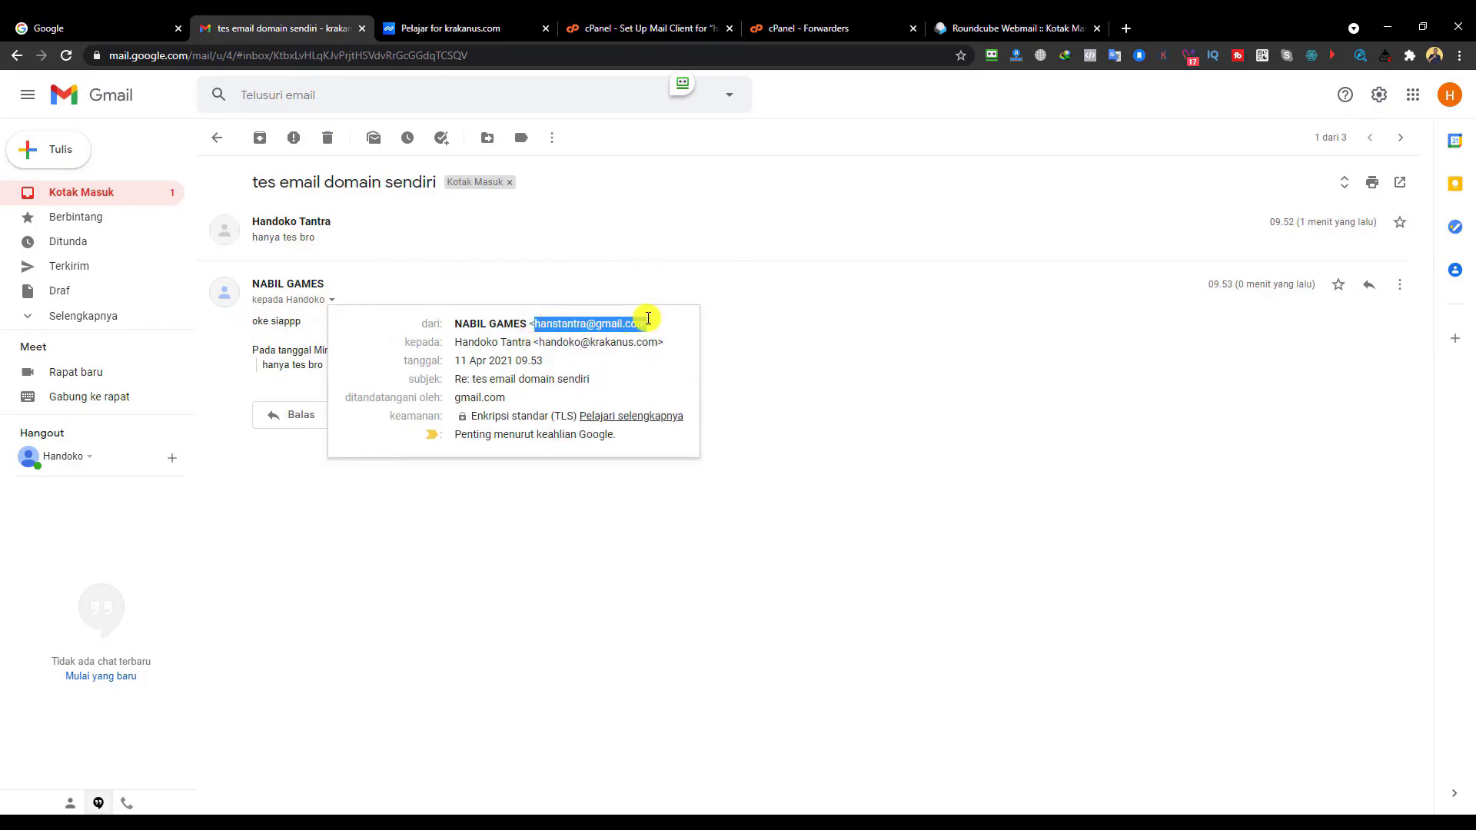
pyautogui.click(734, 291)
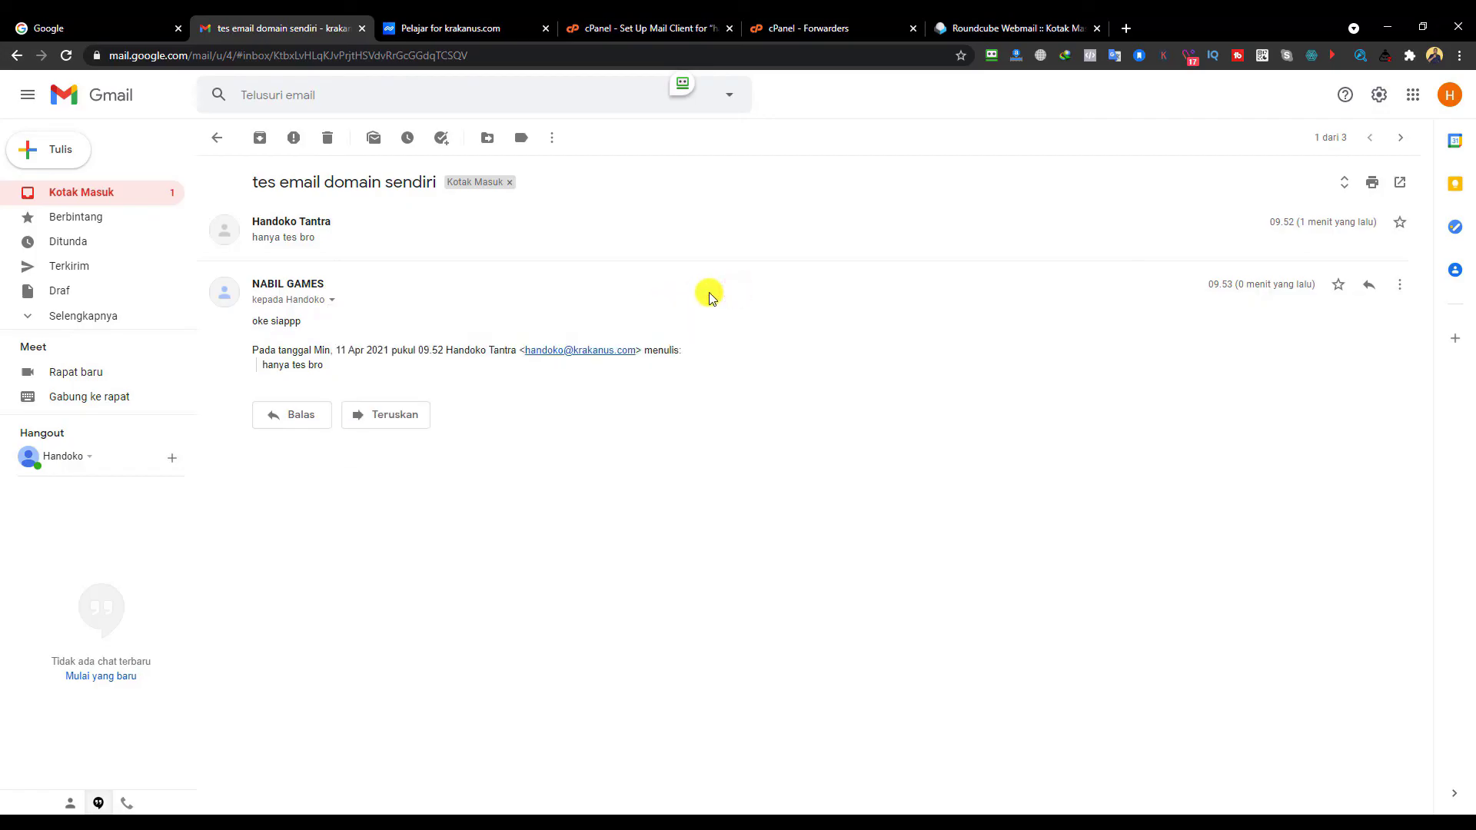